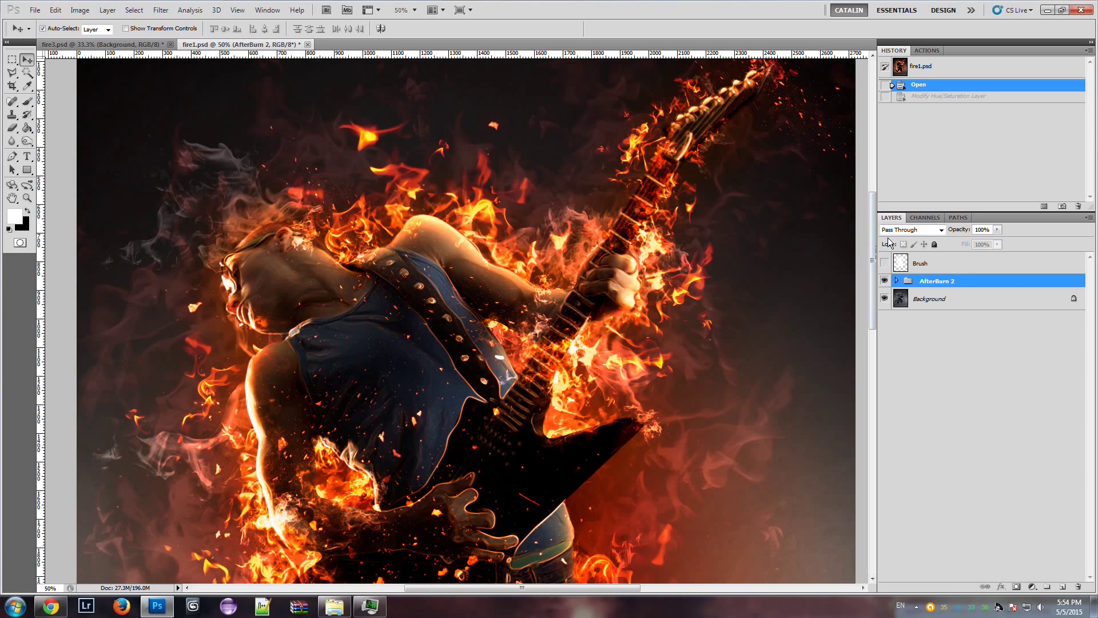
- Hide the AfterBurn 2 group and zoom out to 33.3% to see the whole photo
mouse_move(873, 212)
mouse_down()
mouse_move(866, 345)
mouse_move(857, 201)
mouse_move(857, 224)
mouse_up()
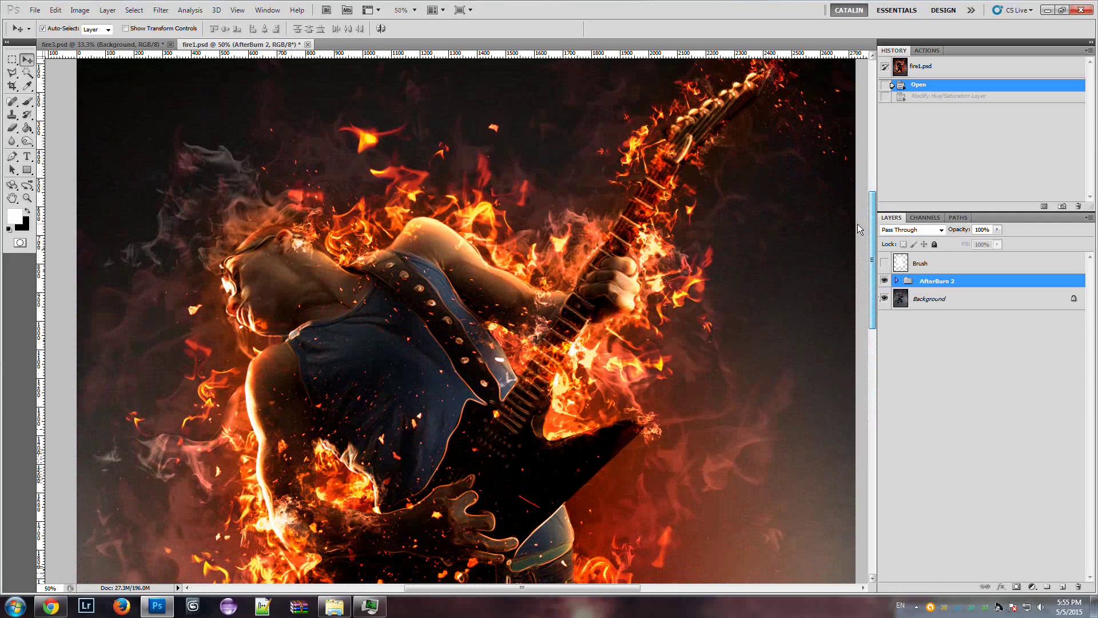
click(884, 282)
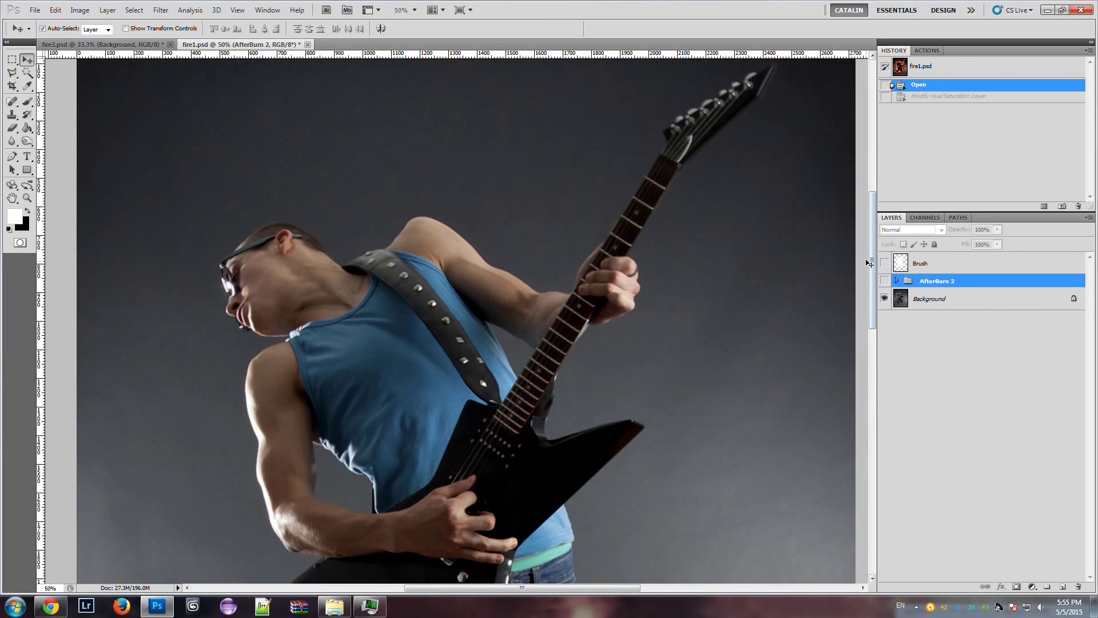
drag(871, 255, 875, 303)
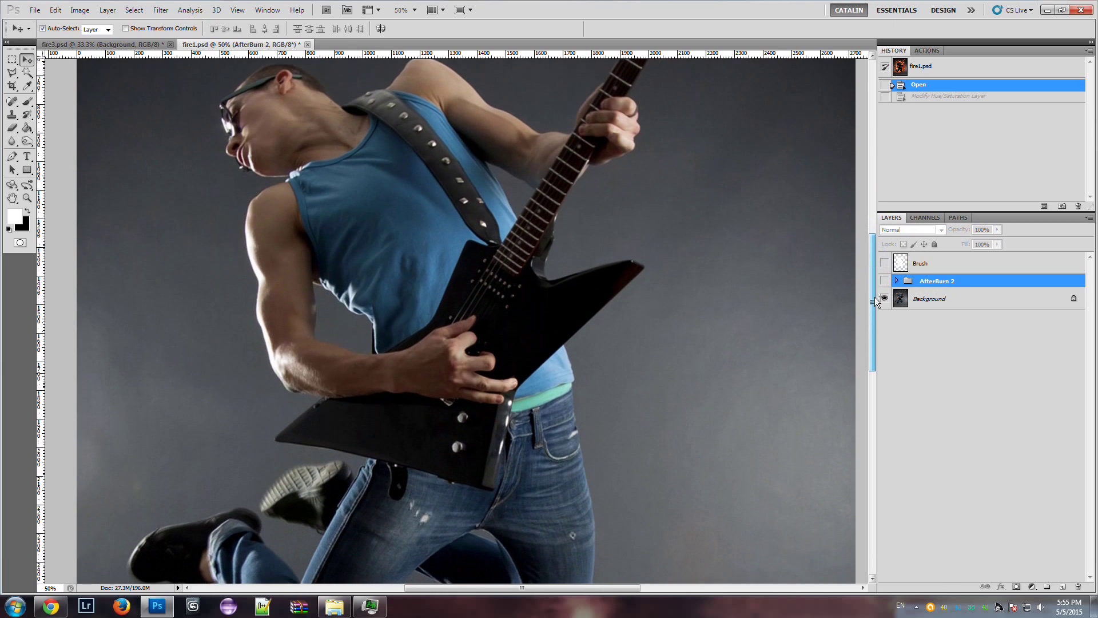
click(26, 198)
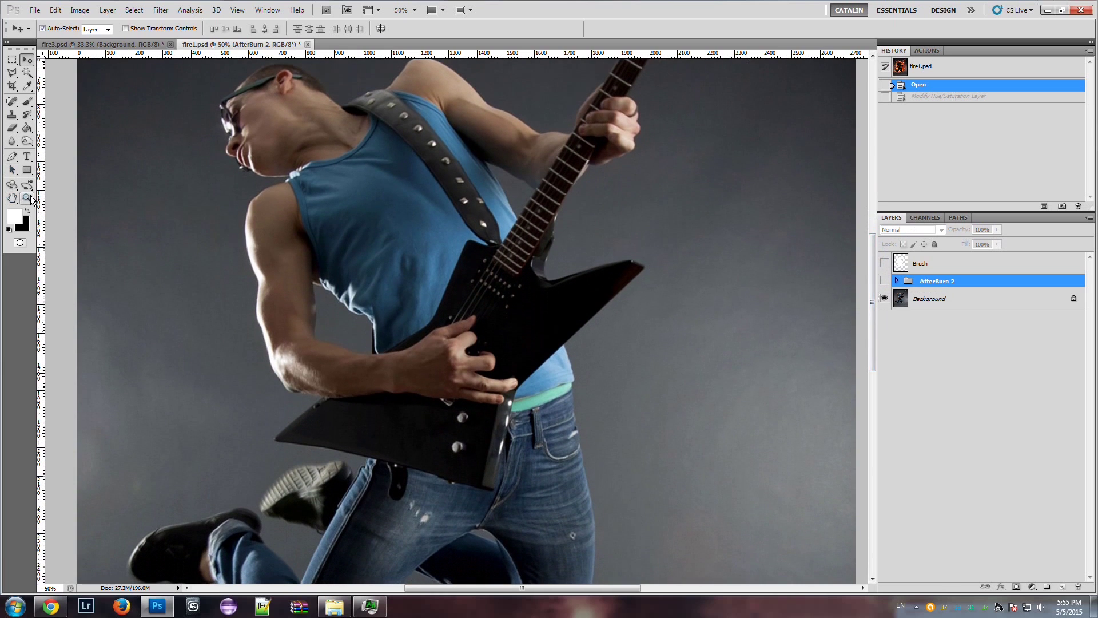
alt+click(227, 206)
- Toggle the fire effect back on to compare, hide it again, and select the Background layer
drag(870, 329, 869, 307)
click(885, 281)
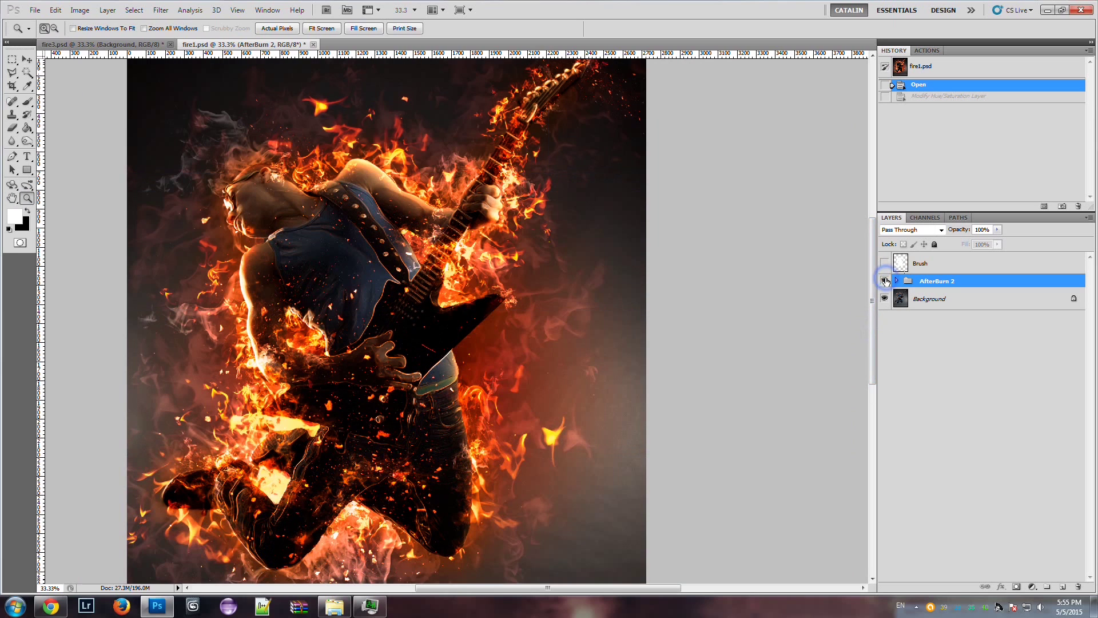
drag(654, 590, 623, 590)
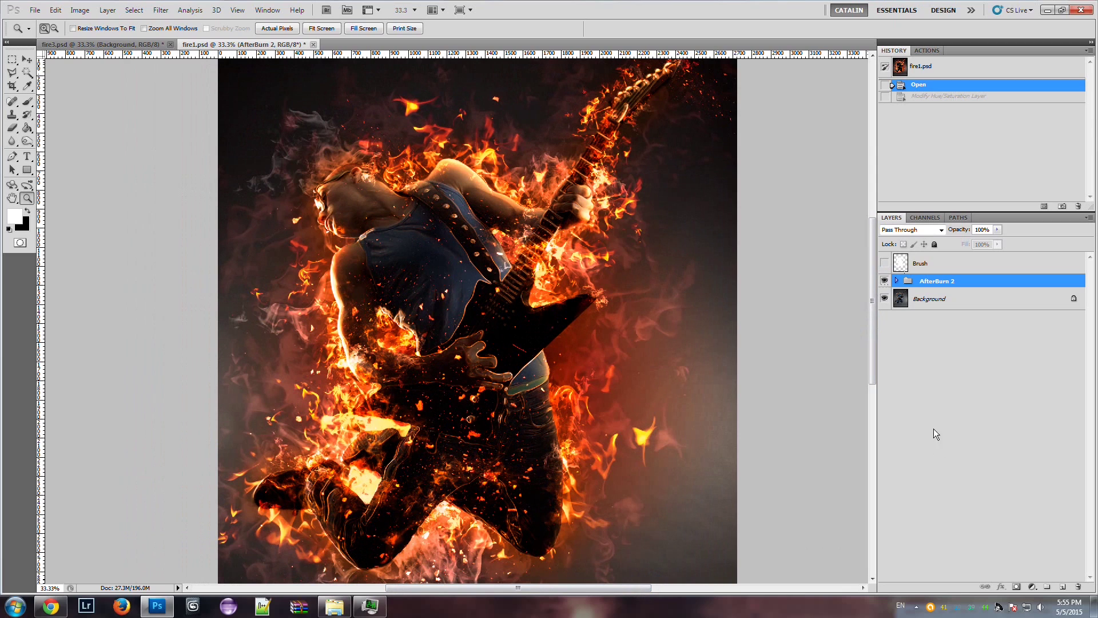
drag(873, 284, 874, 270)
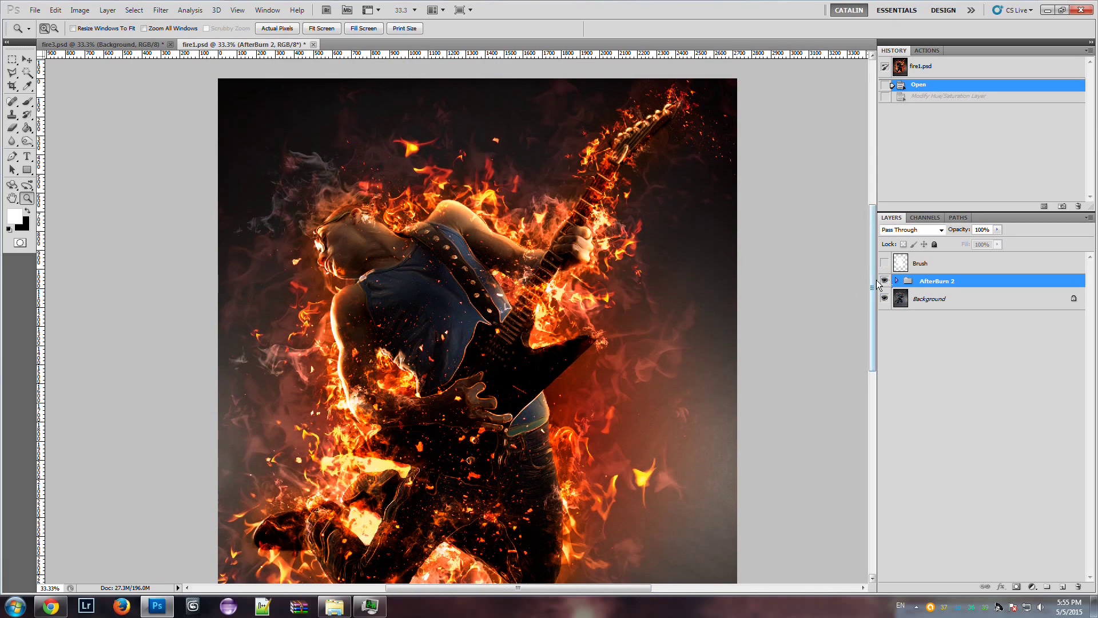
click(886, 281)
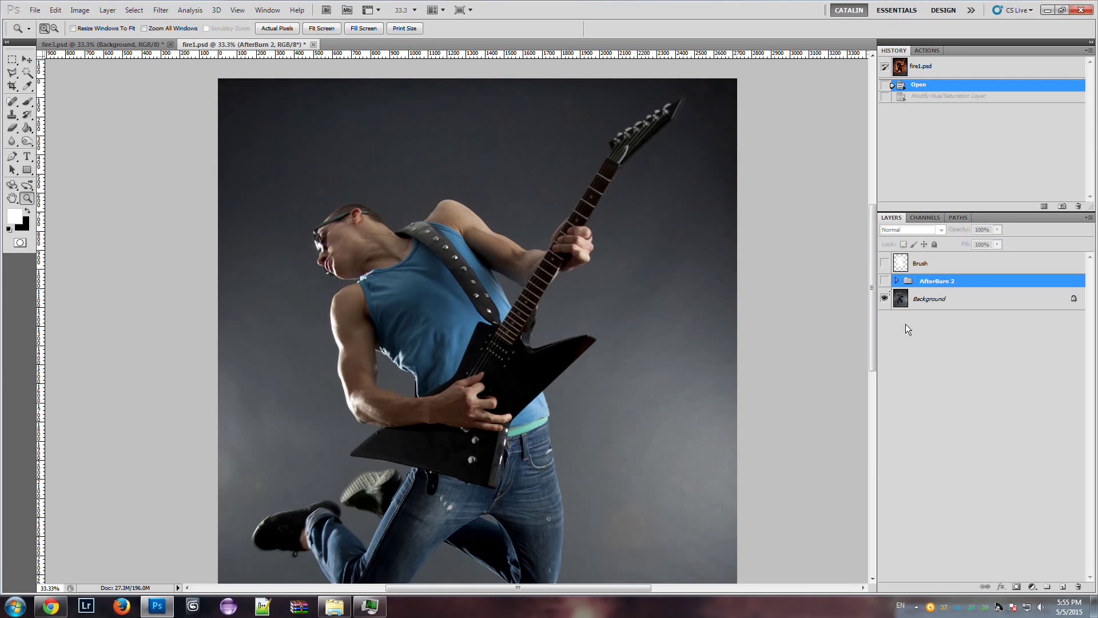
click(930, 301)
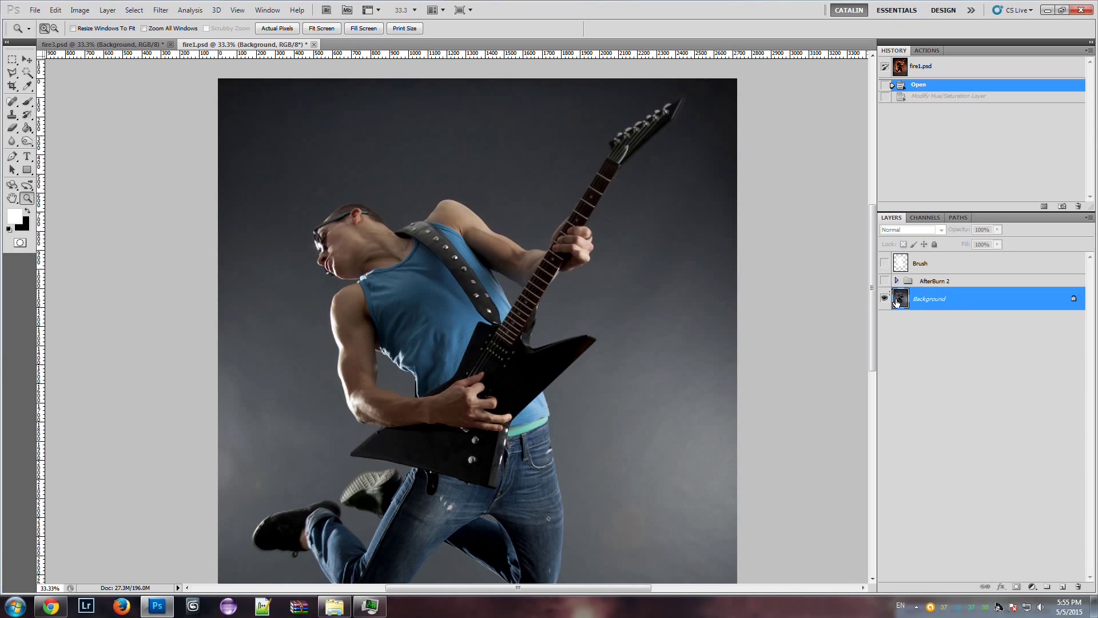
click(933, 284)
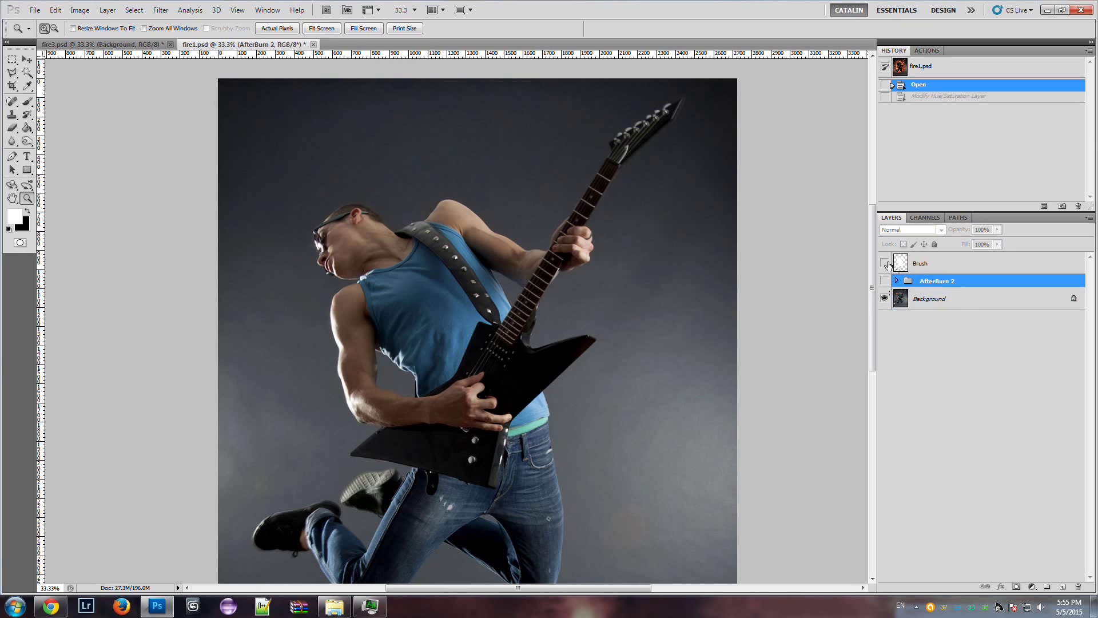
click(884, 264)
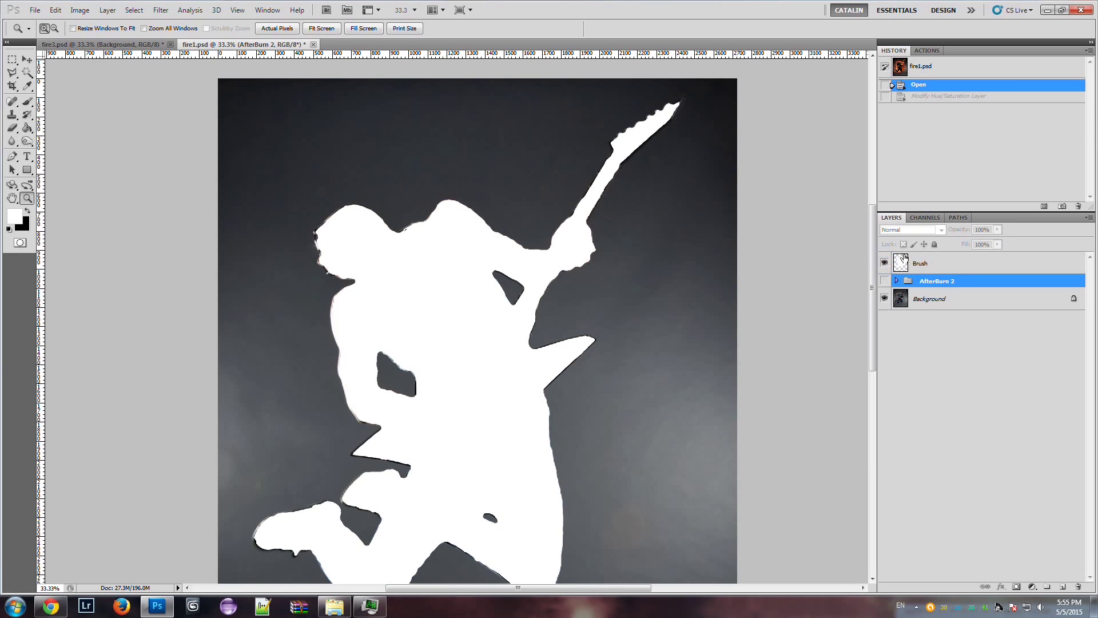
drag(873, 252, 876, 268)
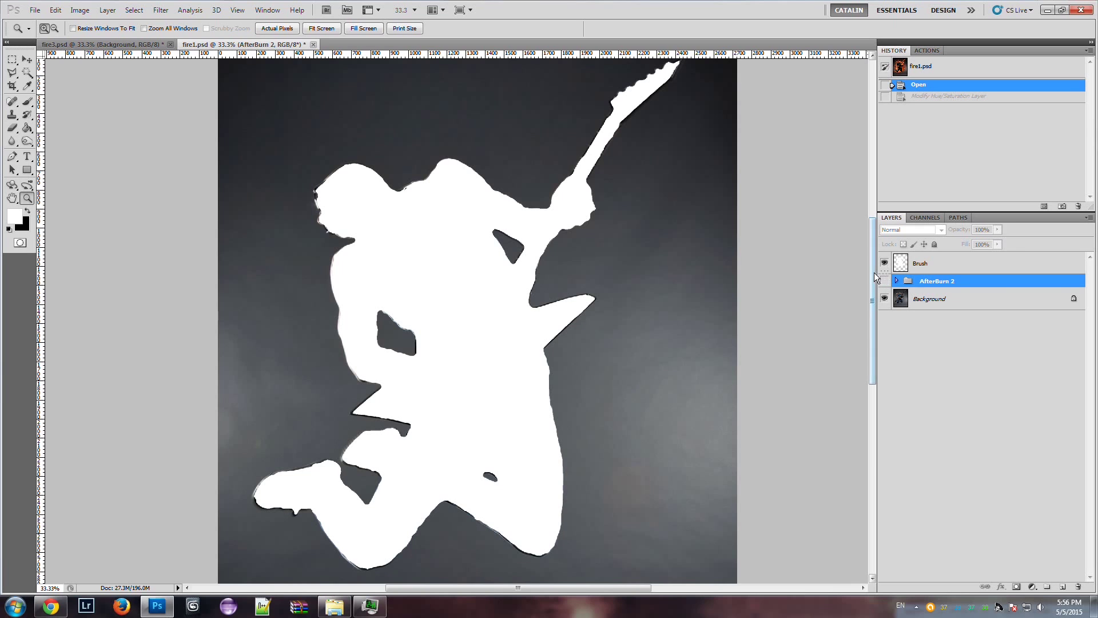
scroll(872, 274, up, 1)
click(885, 263)
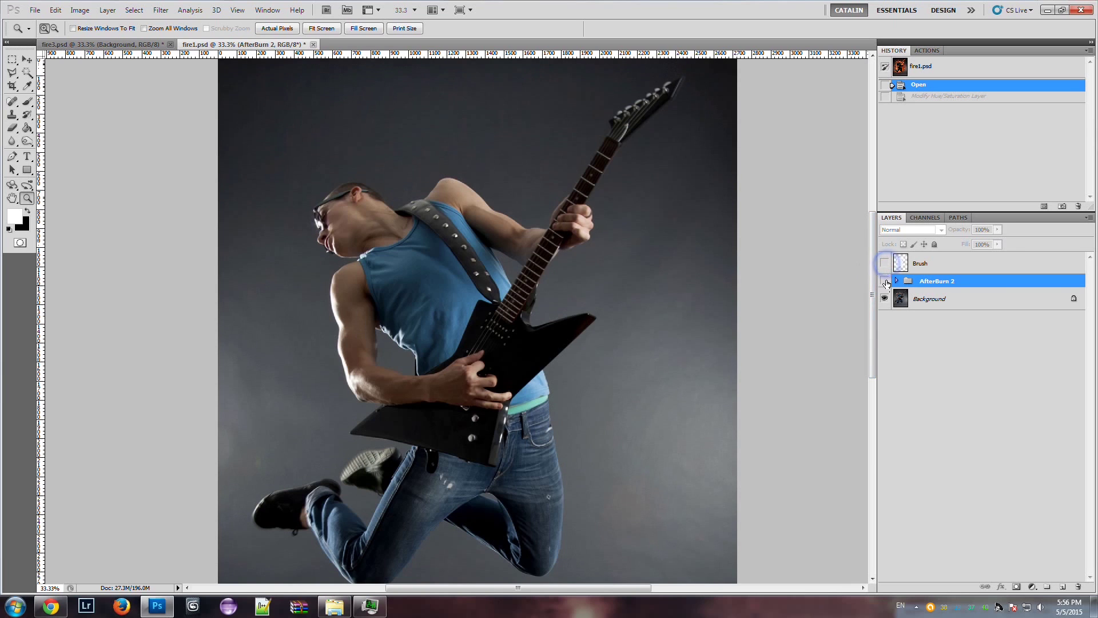
click(885, 280)
- Delete the AfterBurn 2 group from fire1.psd
scroll(872, 250, up, 1)
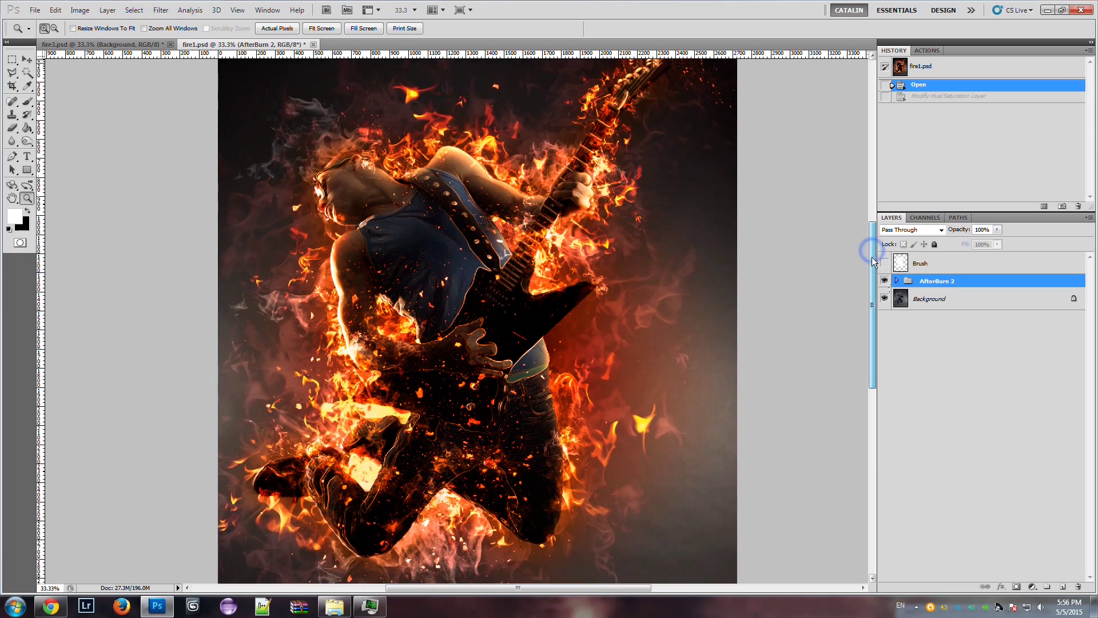
scroll(869, 247, down, 1)
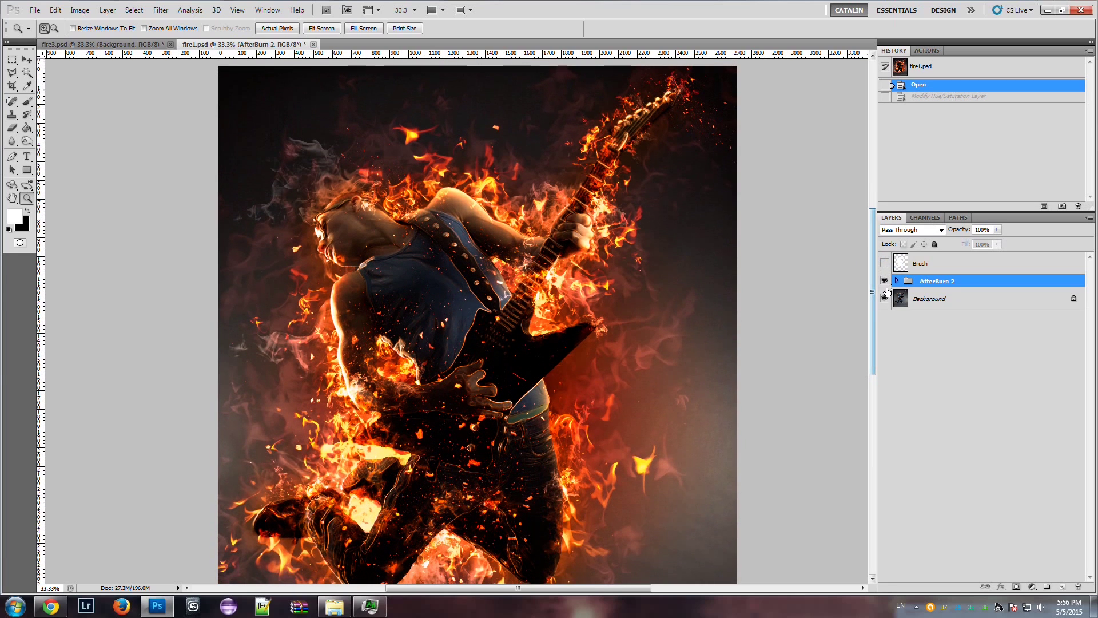
scroll(873, 268, up, 1)
scroll(873, 269, down, 1)
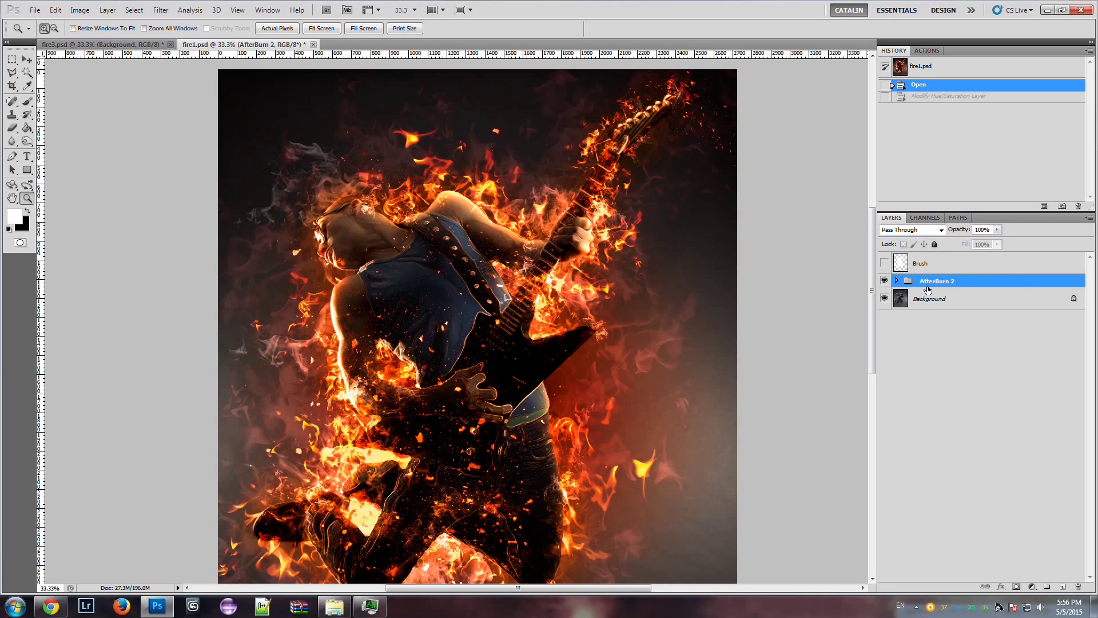
scroll(864, 281, up, 2)
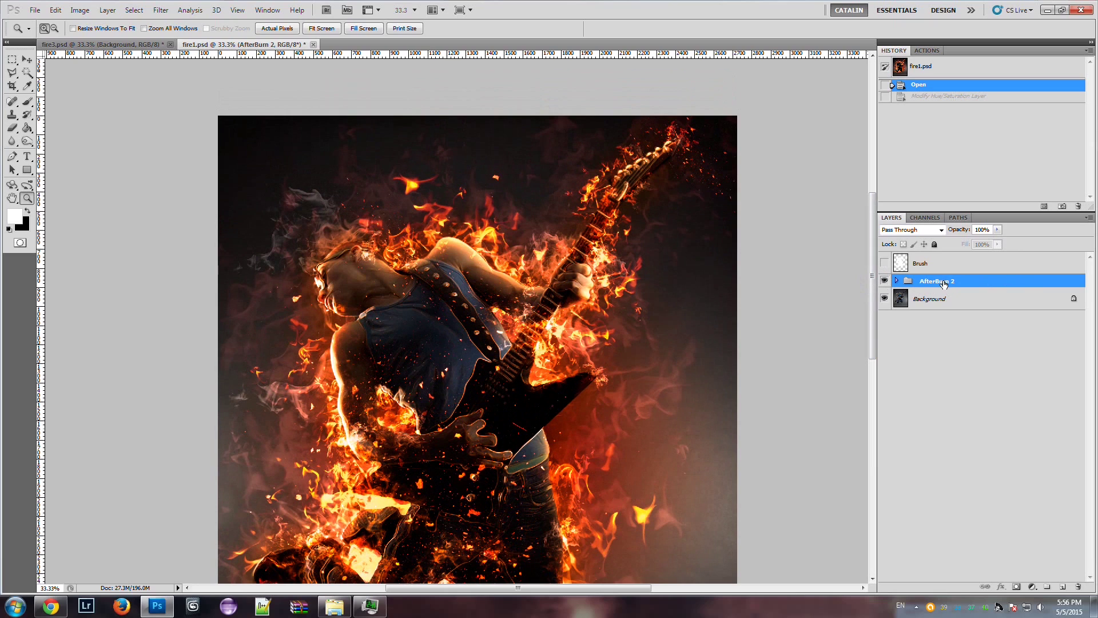
key(Delete)
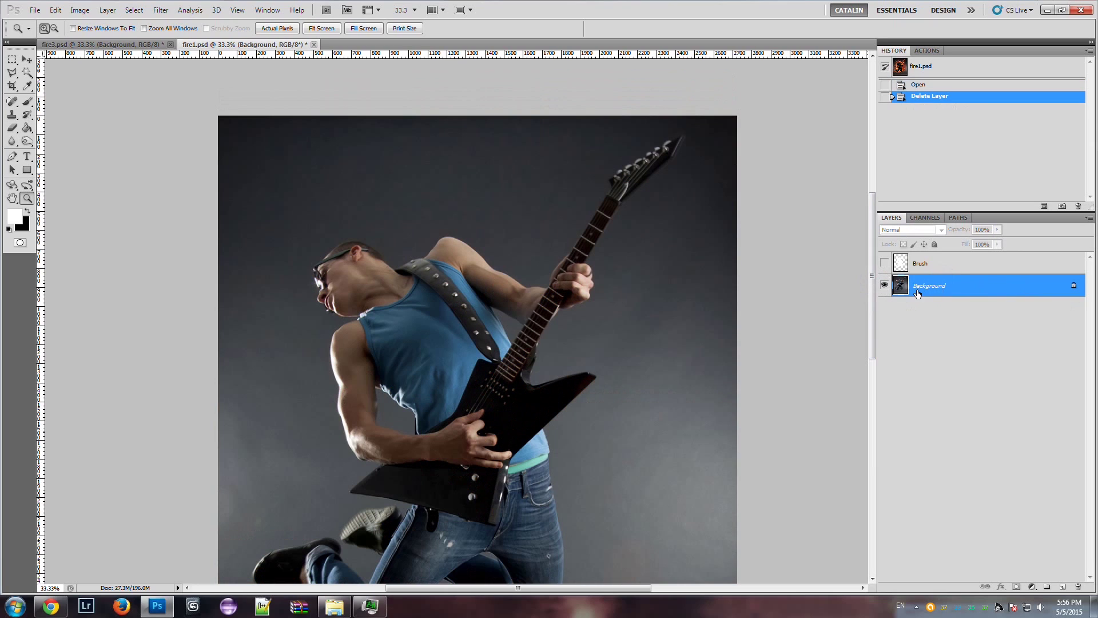
- Bring the Windows Explorer window with the final folder to the front
scroll(868, 269, down, 2)
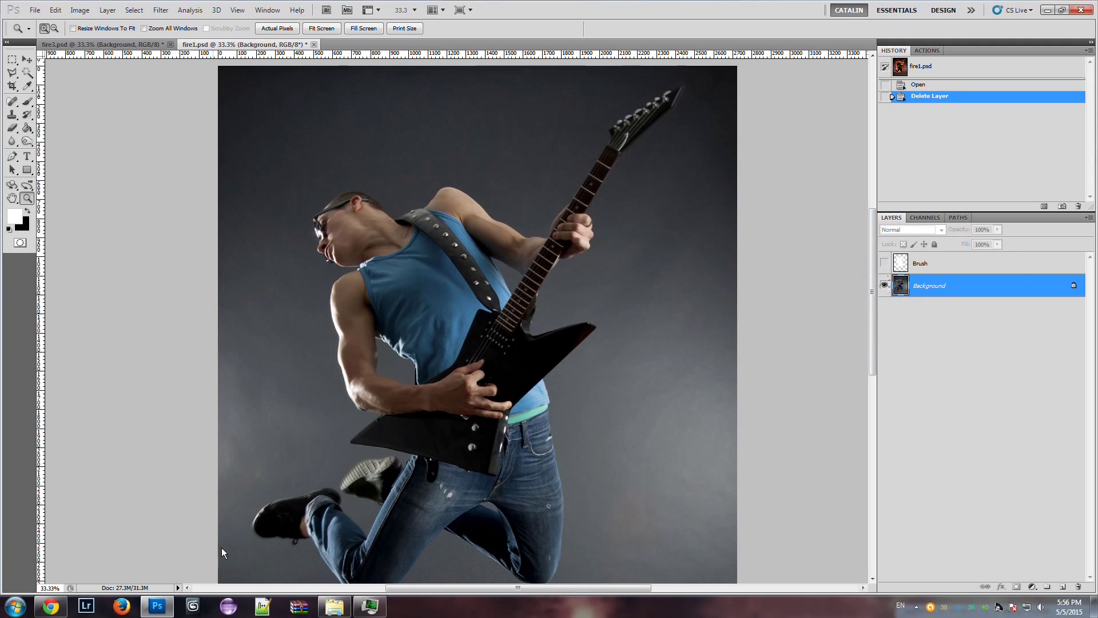
mouse_move(334, 607)
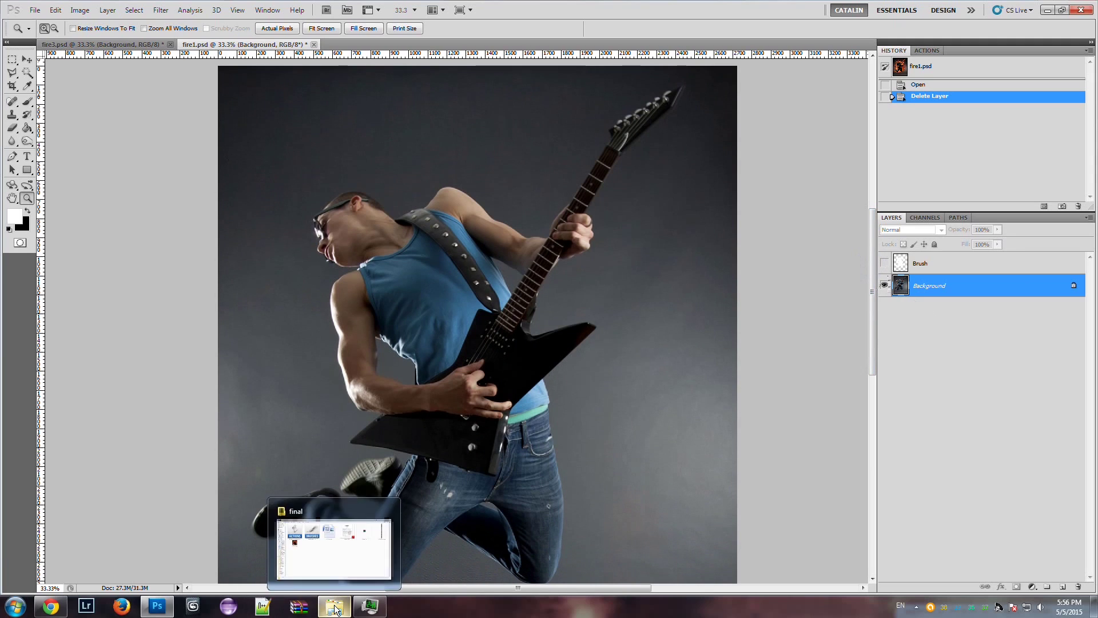
click(335, 606)
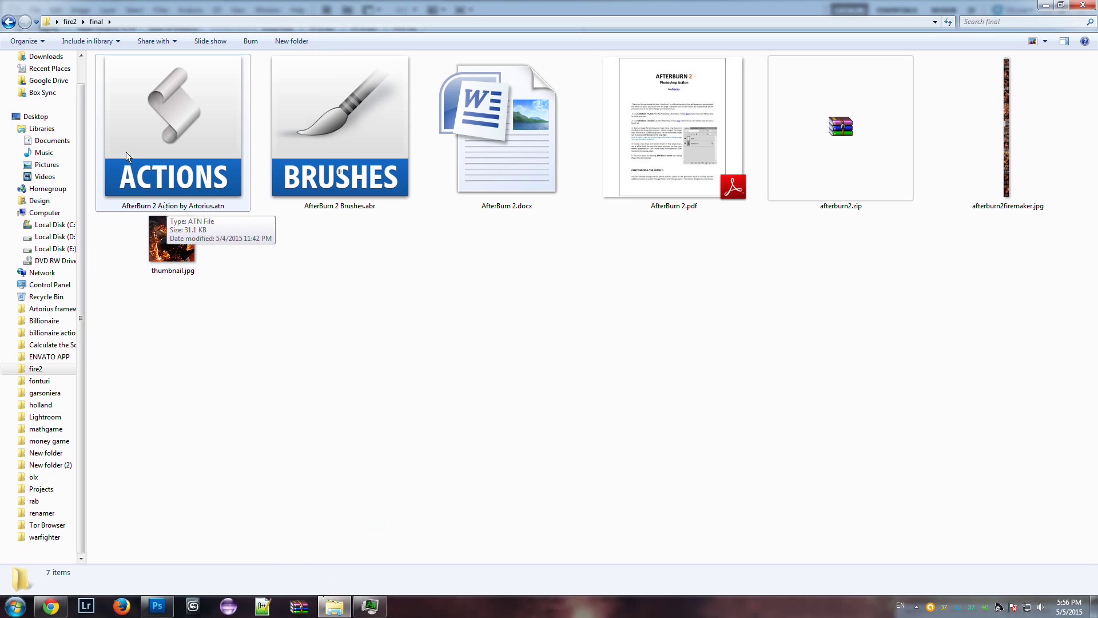
- Select AfterBurn 2 Brushes.abr in the final folder to see its details, then return to Photoshop
click(341, 213)
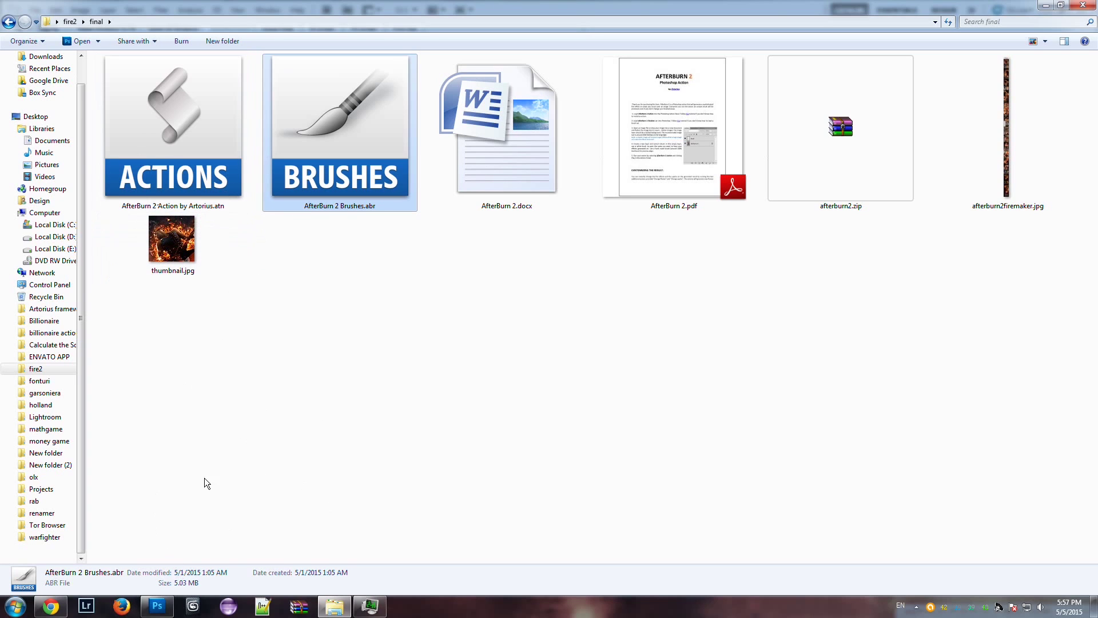
click(157, 607)
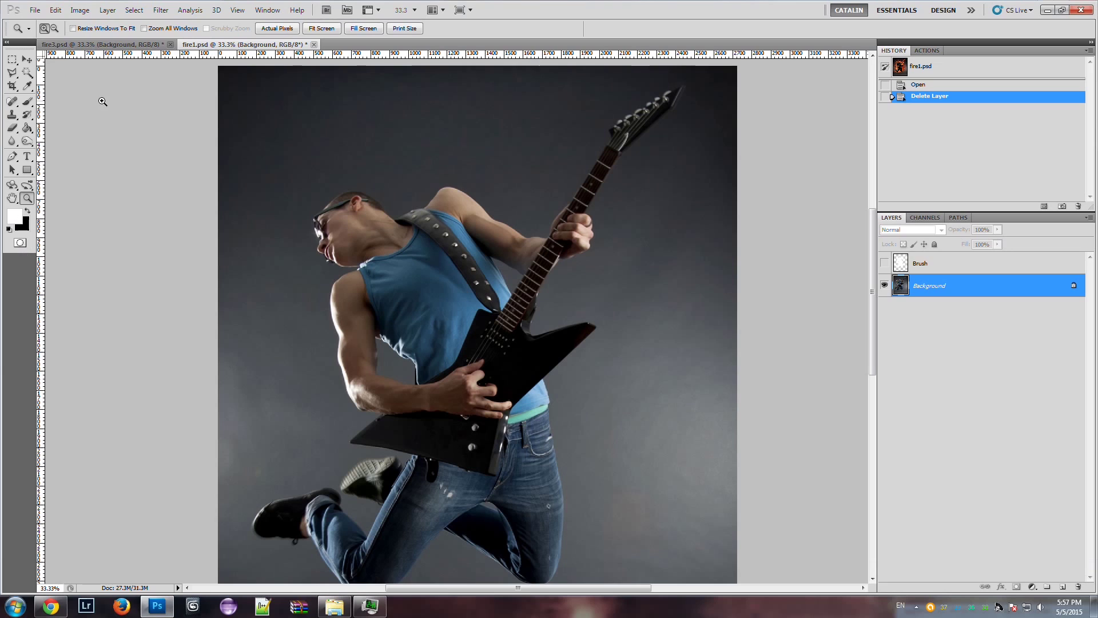
- With the Brush tool active, choose Load Brushes from the Brush Presets panel menu
click(27, 104)
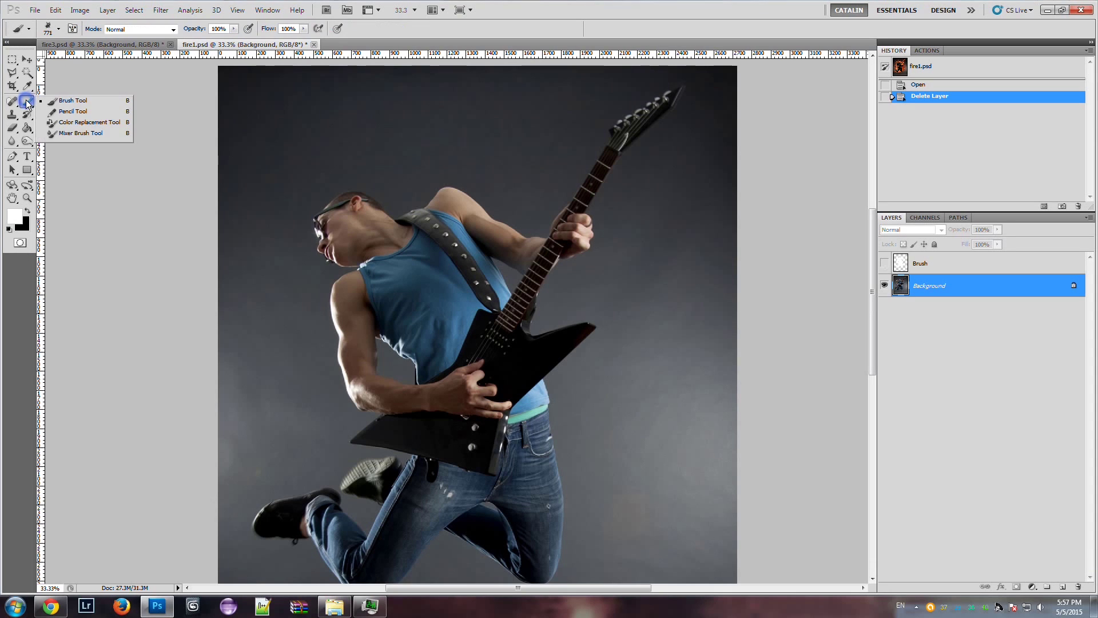
click(72, 29)
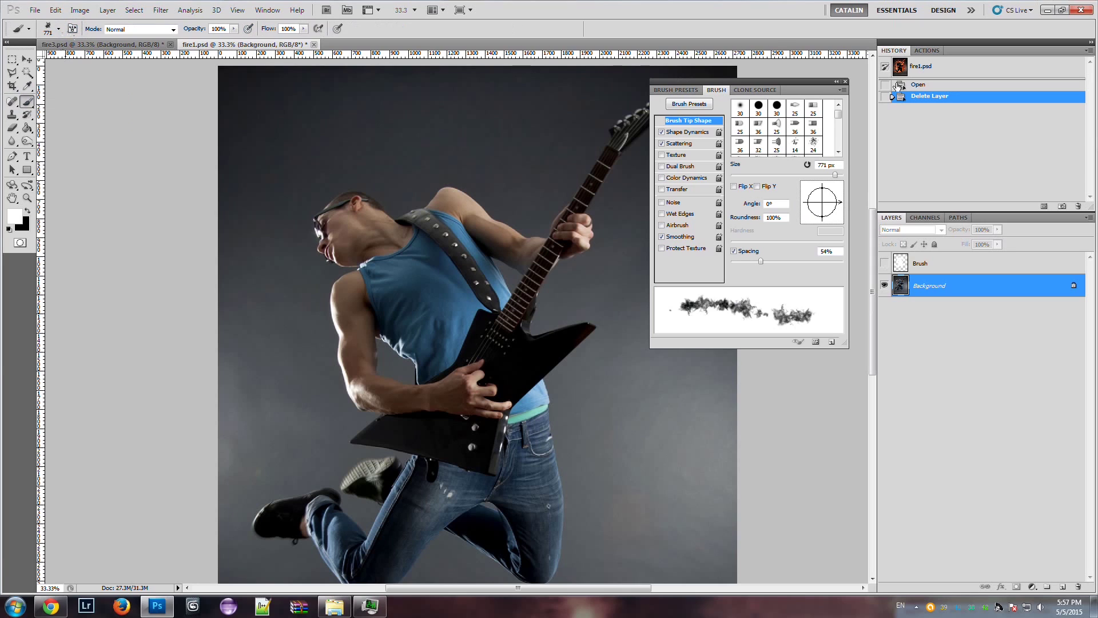
click(842, 92)
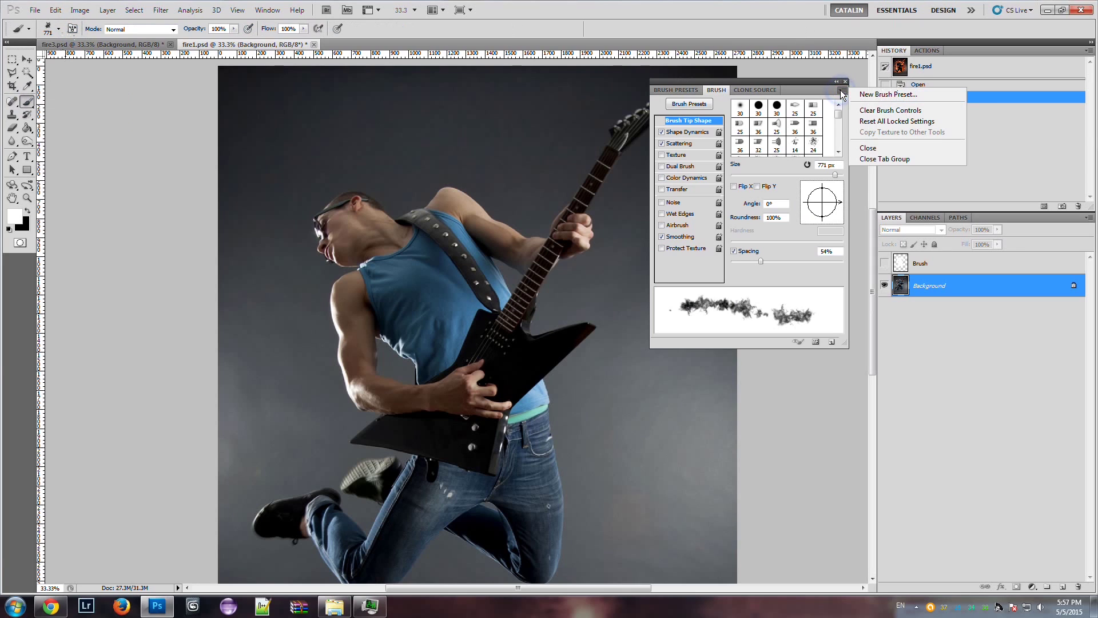
click(691, 91)
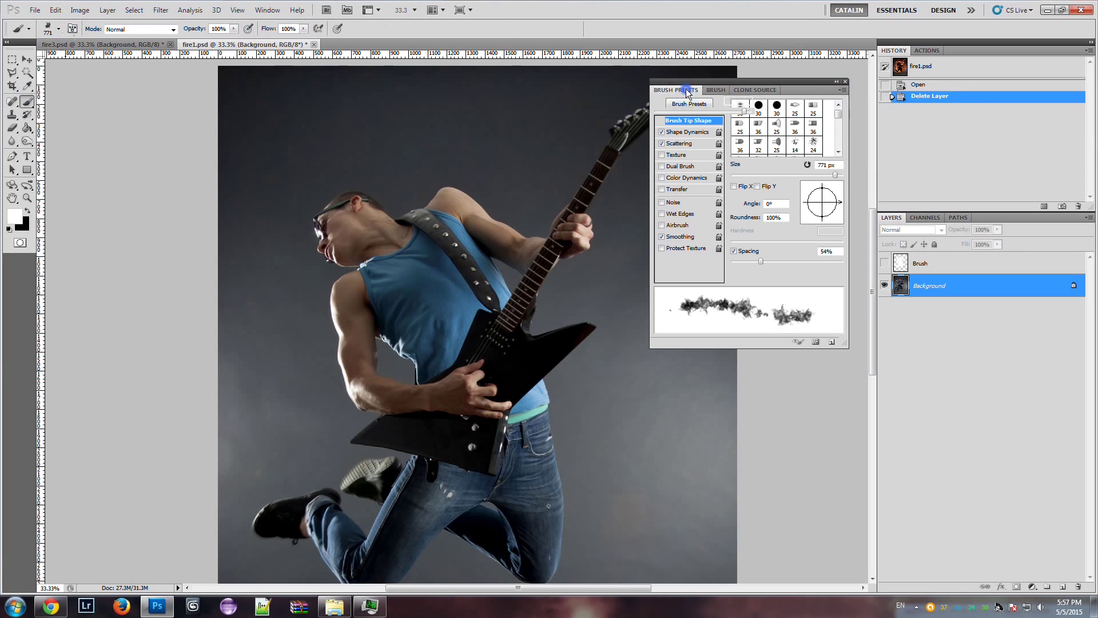
click(691, 91)
click(844, 91)
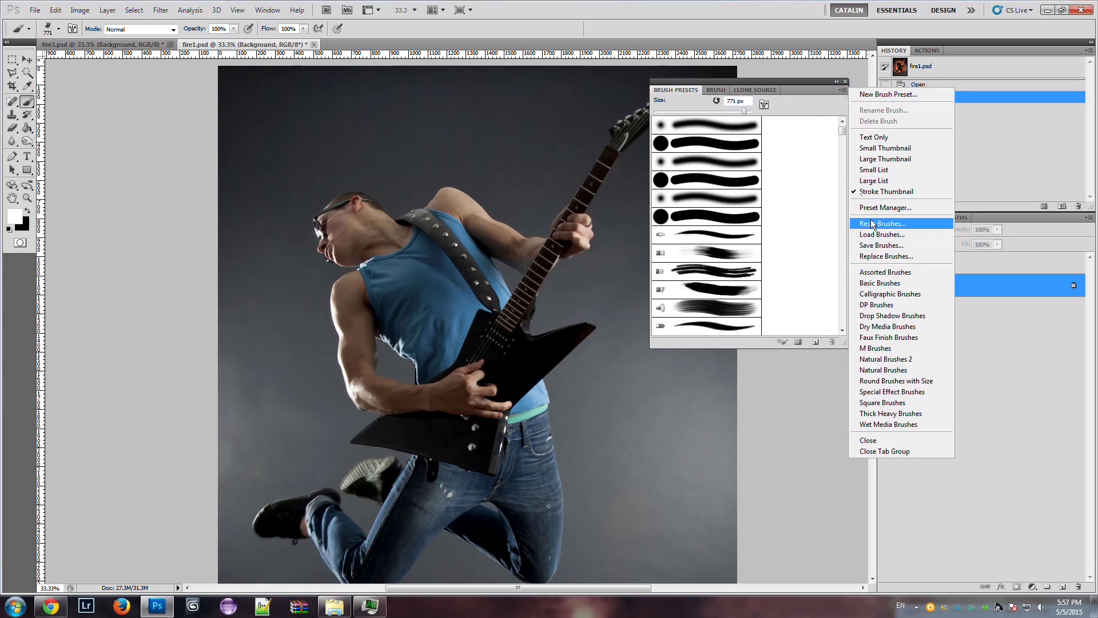
click(869, 235)
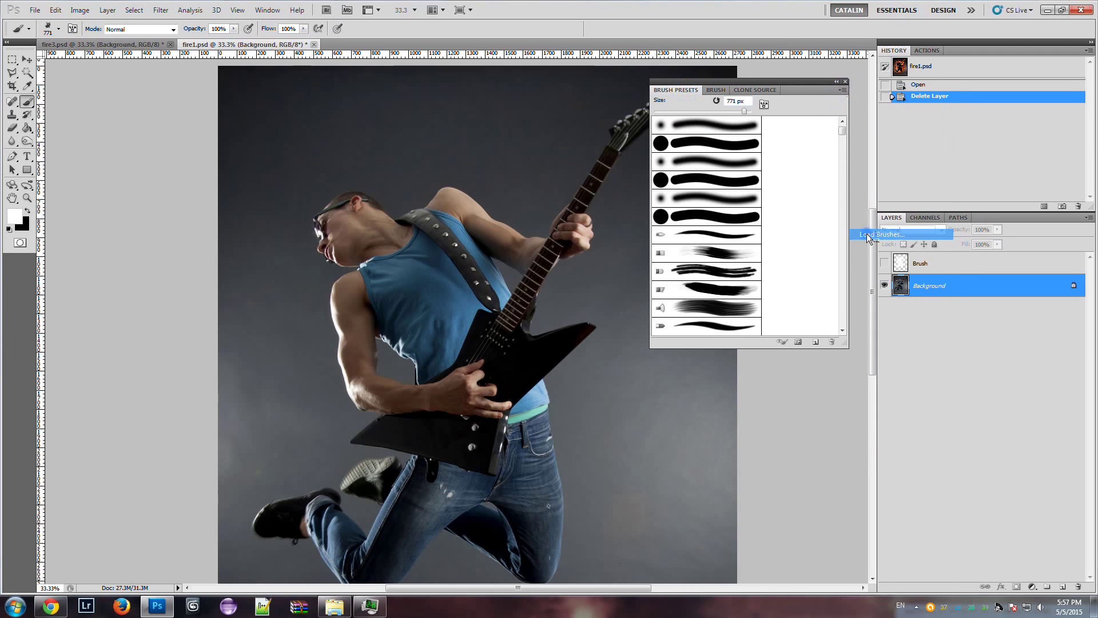
- Load AfterBurn 2 Brushes.abr from the fire2 > final folder and close the presets panel
click(278, 105)
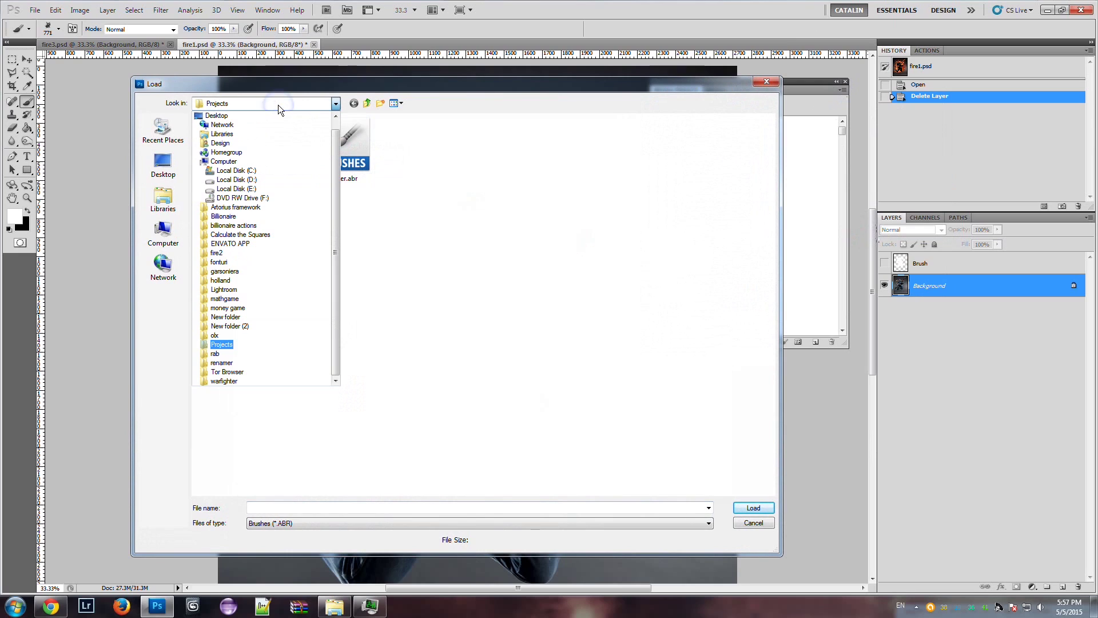
scroll(265, 254, up, 1)
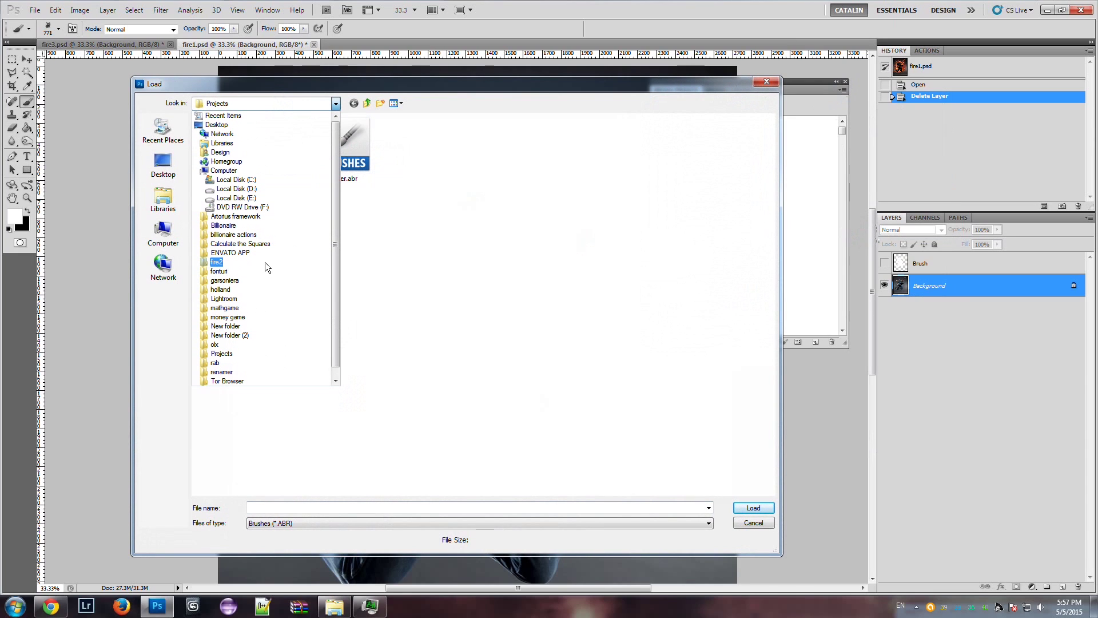
scroll(265, 262, down, 1)
scroll(266, 263, up, 1)
scroll(220, 266, up, 1)
click(221, 266)
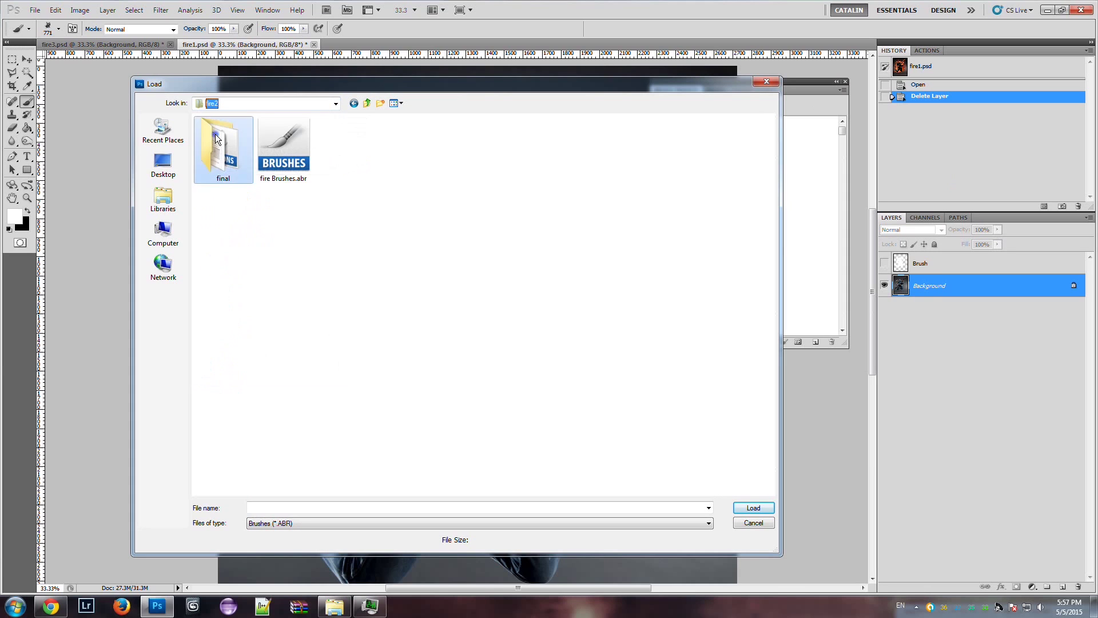
double_click(215, 133)
click(221, 143)
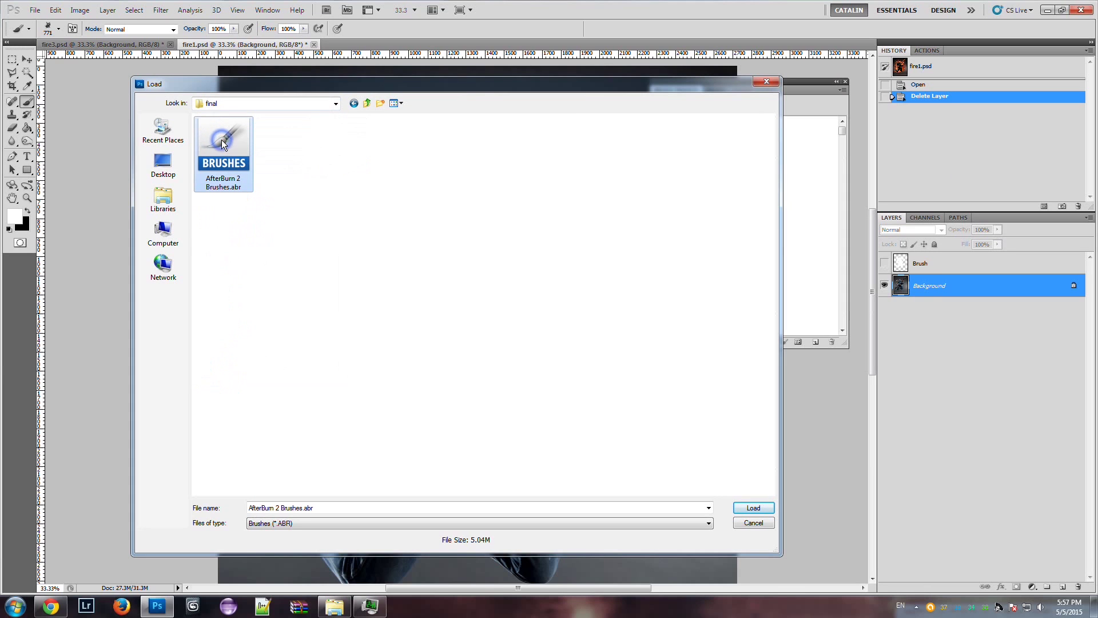
double_click(221, 139)
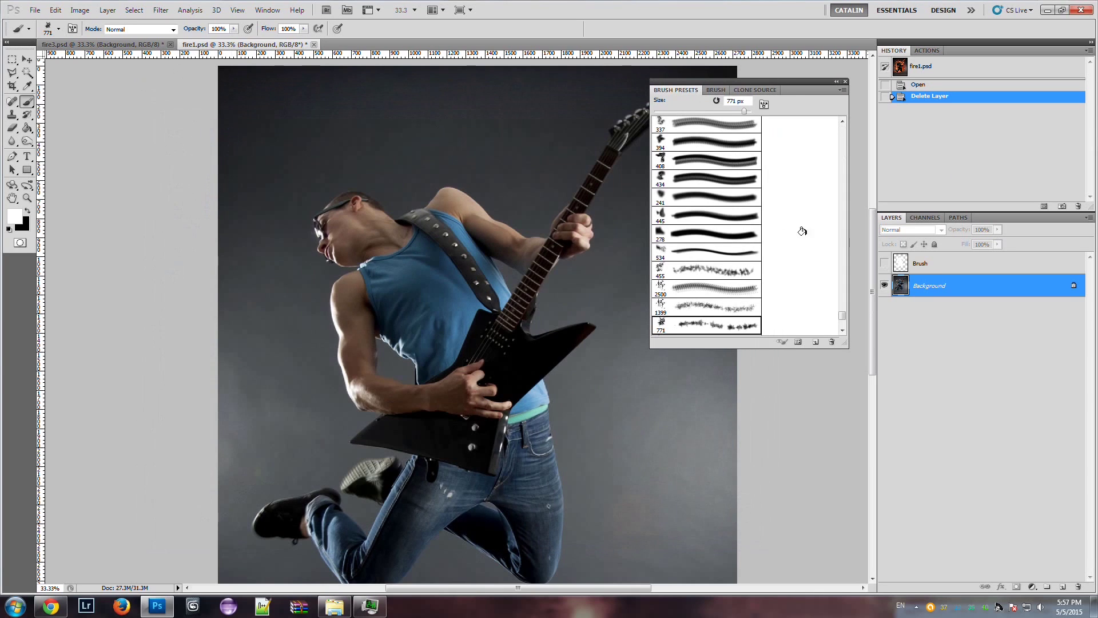
click(845, 81)
click(27, 59)
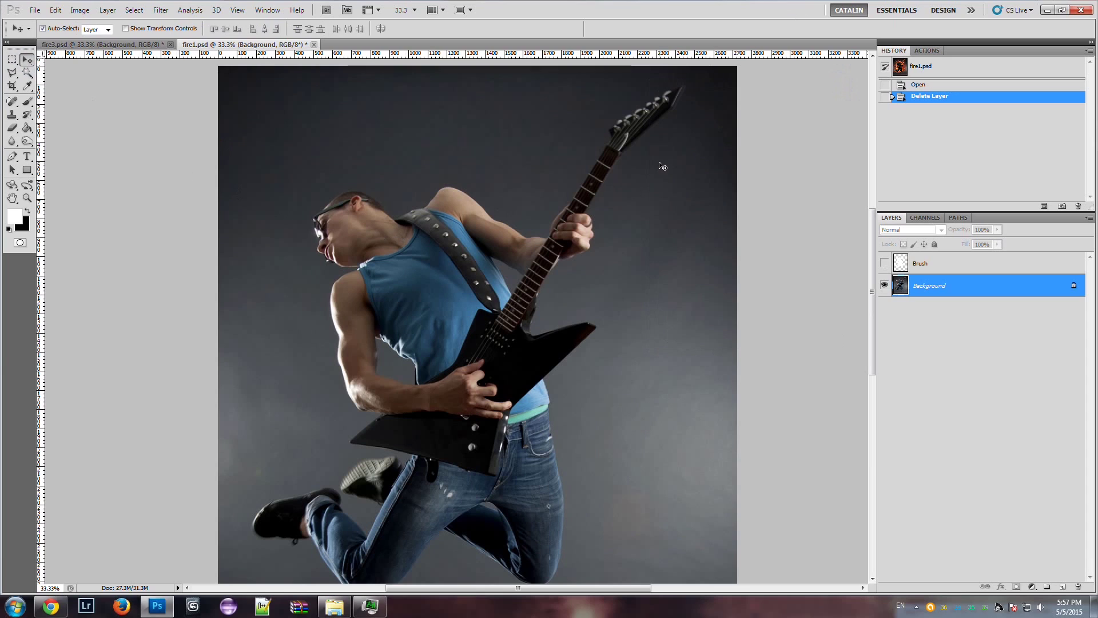
- Load the AfterBurn 2 Action by Artorius.atn file through the Actions panel menu
click(924, 51)
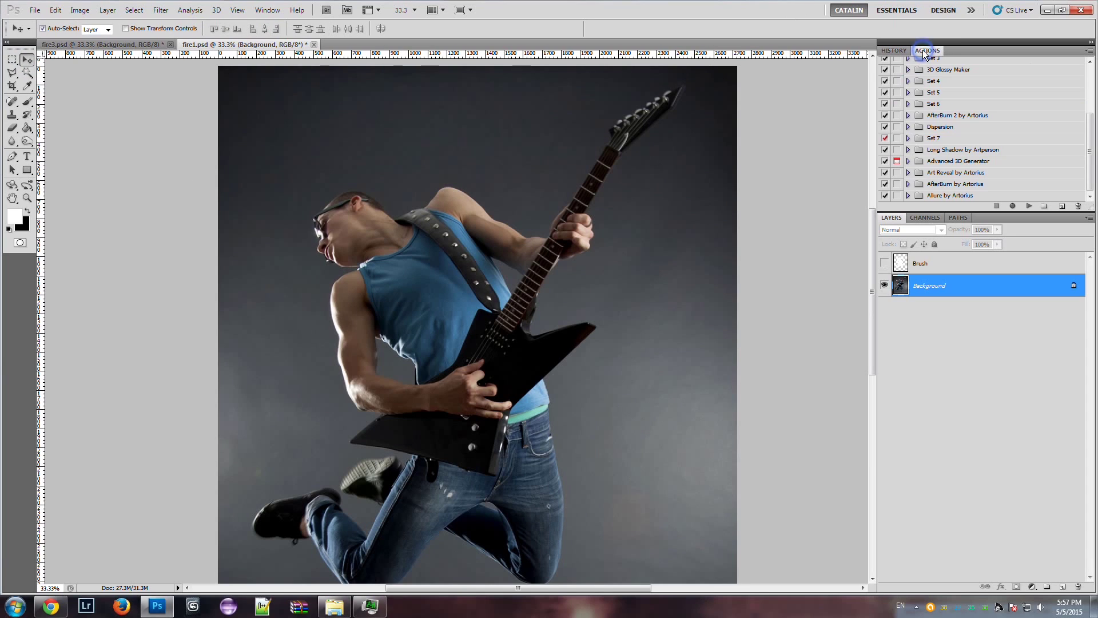
click(1089, 52)
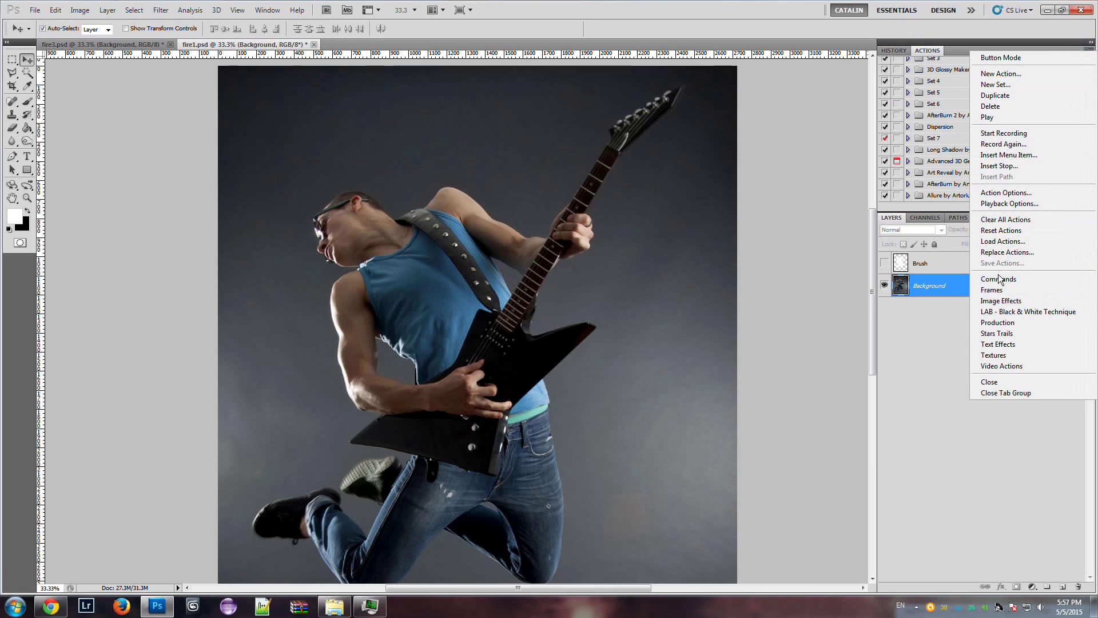
click(994, 243)
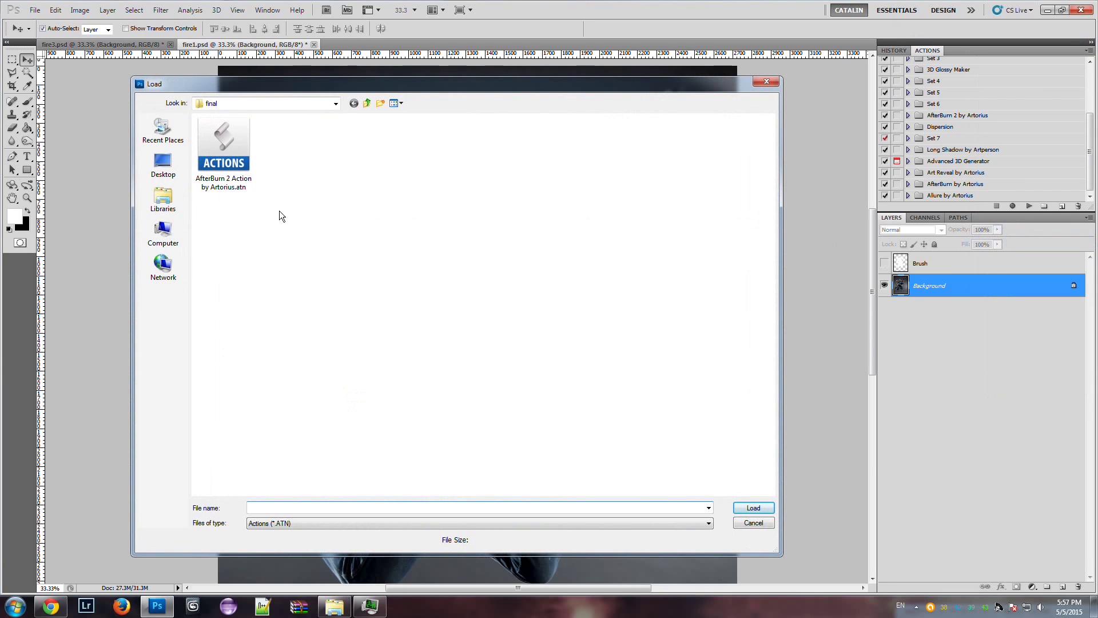
click(225, 162)
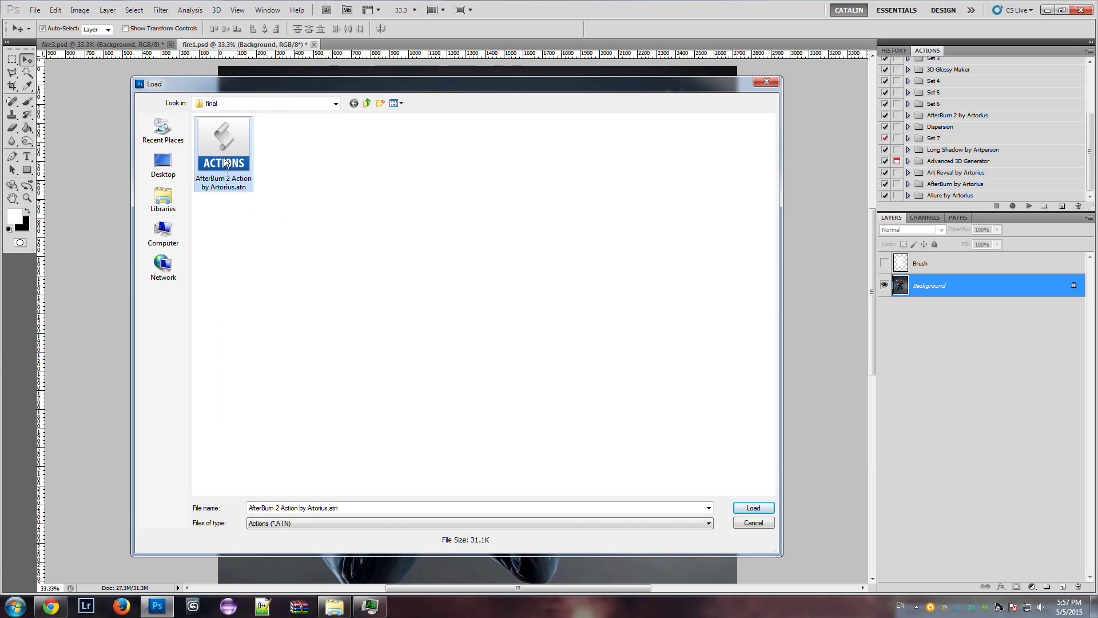
double_click(223, 143)
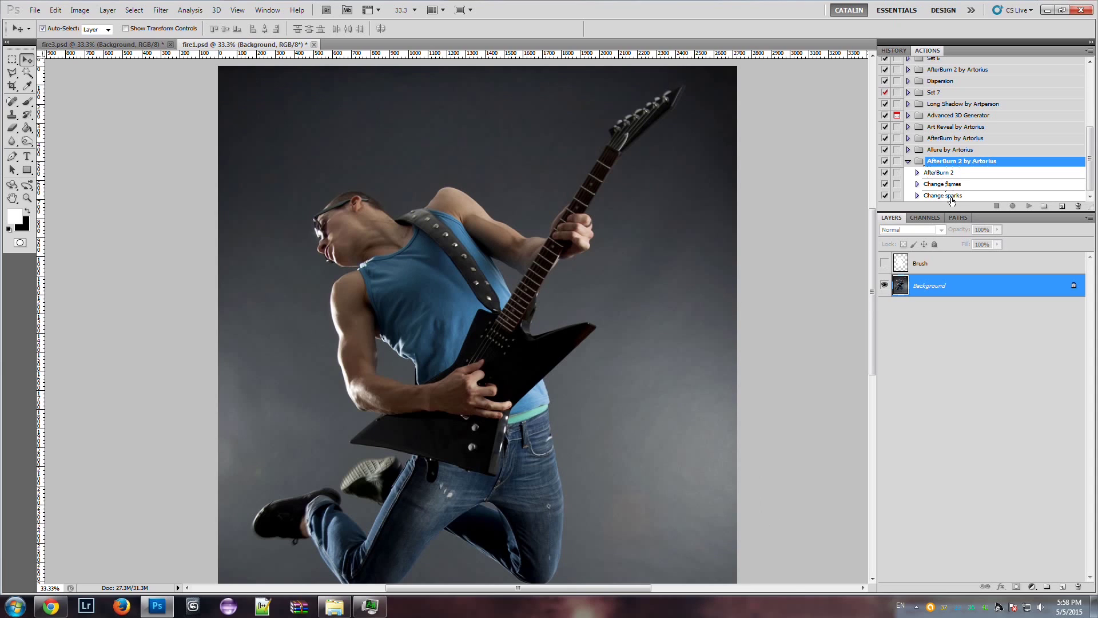
- Look over the AfterBurn 2, Change flames and Change sparks actions, then select the Brush layer
click(942, 172)
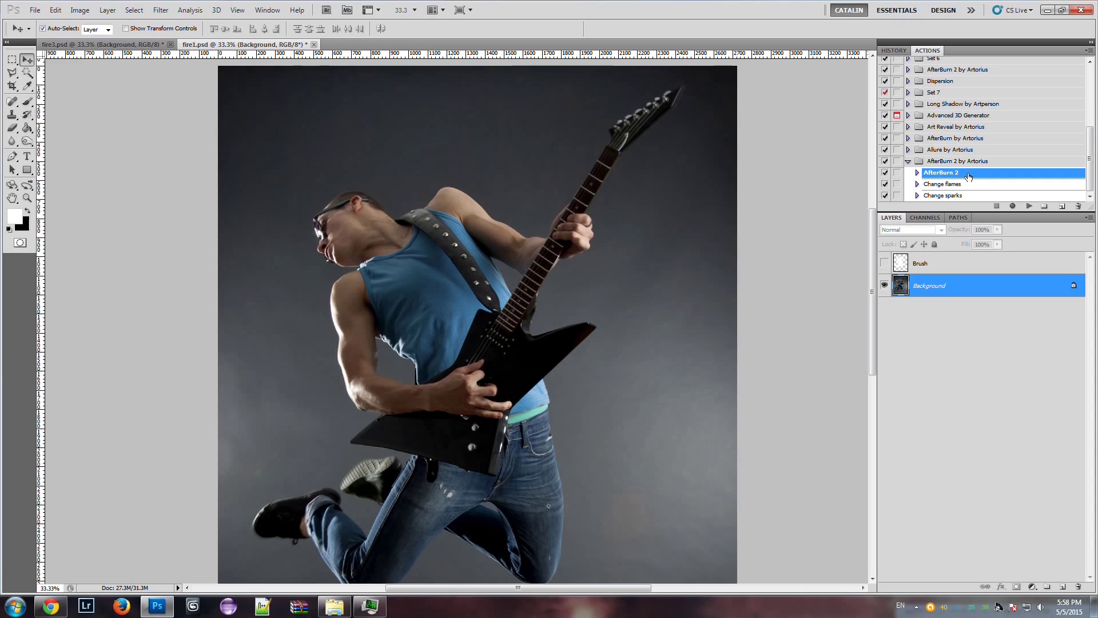
click(953, 184)
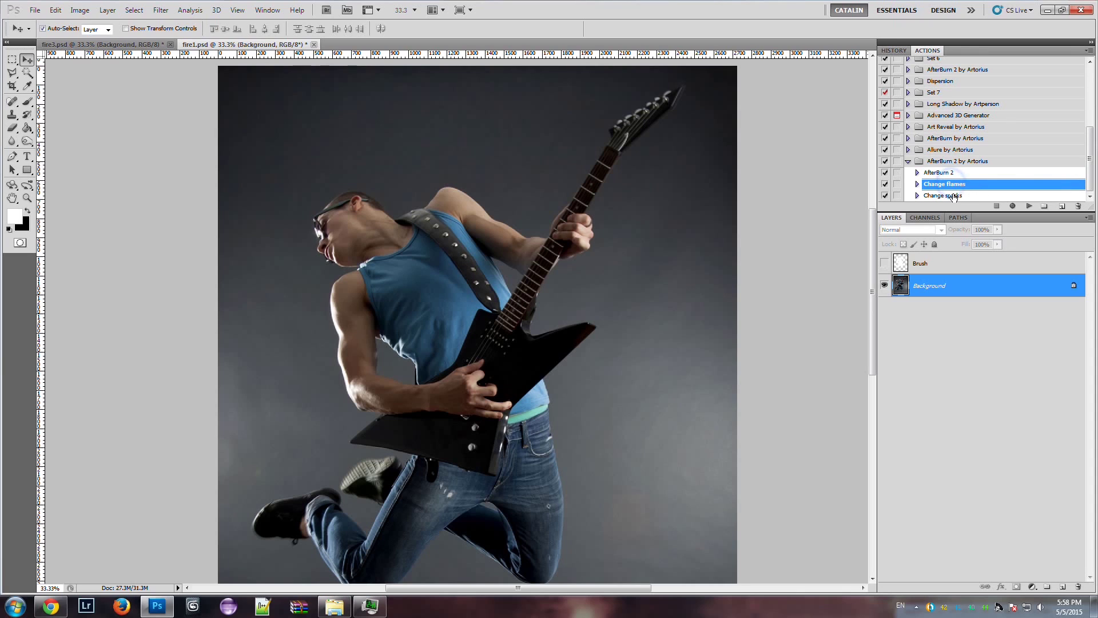
click(968, 196)
click(967, 184)
click(930, 268)
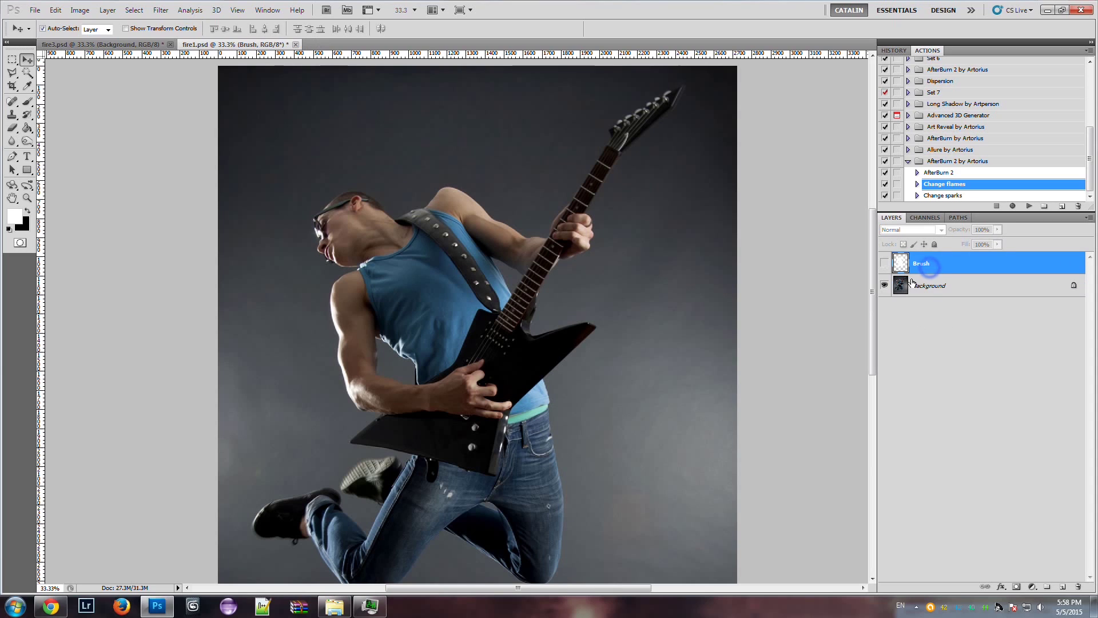
- Choose a hard round 100% hardness brush tip and make the Brush layer visible
click(26, 104)
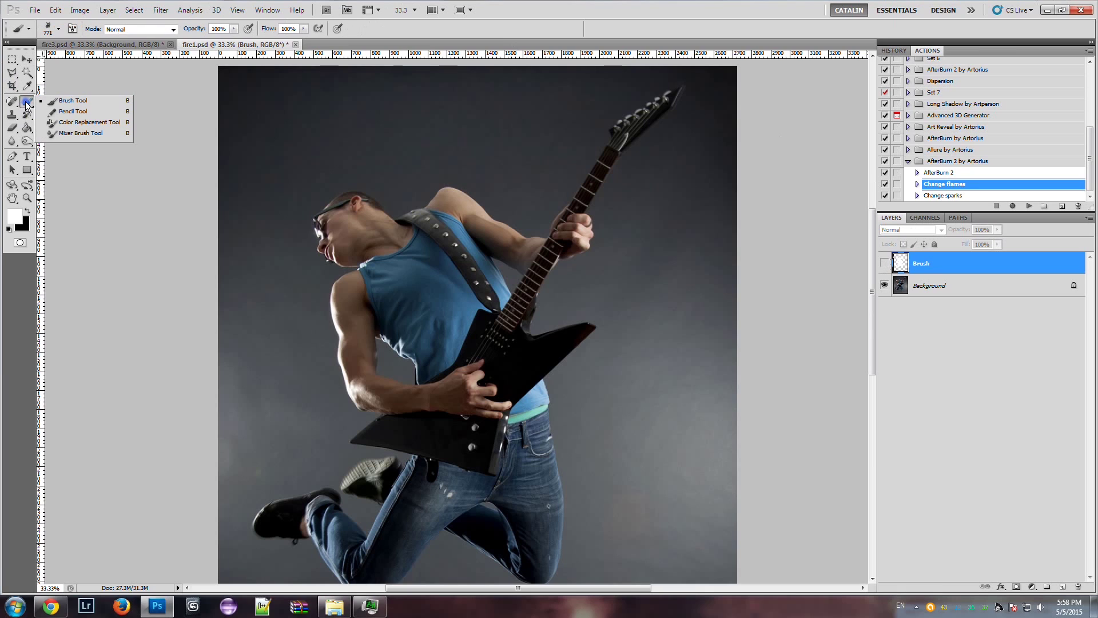
click(60, 30)
scroll(130, 152, up, 15)
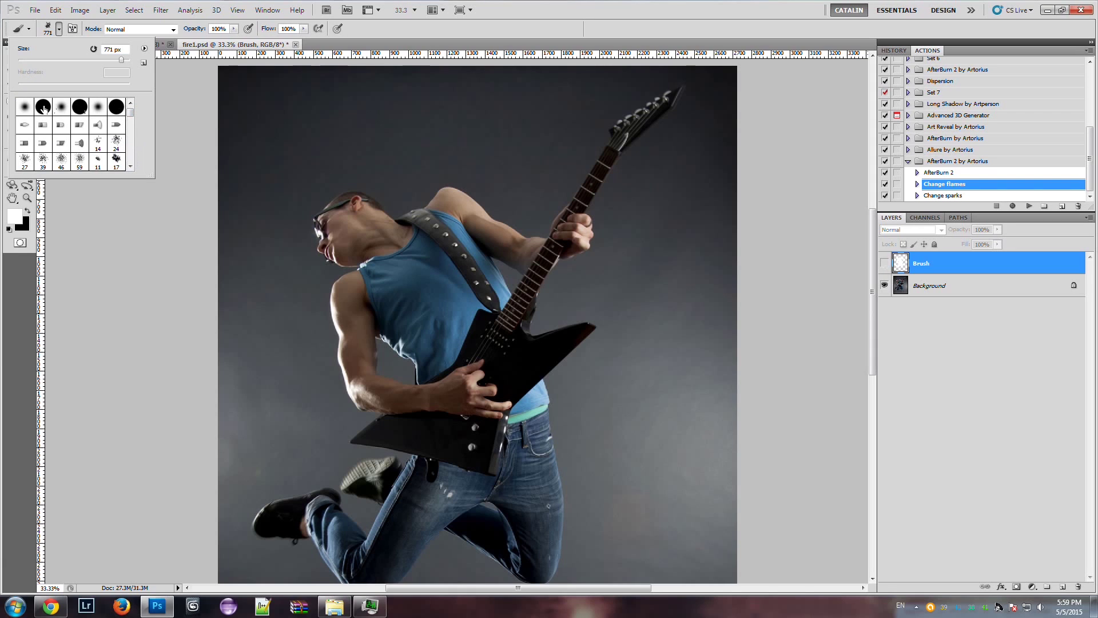
click(44, 108)
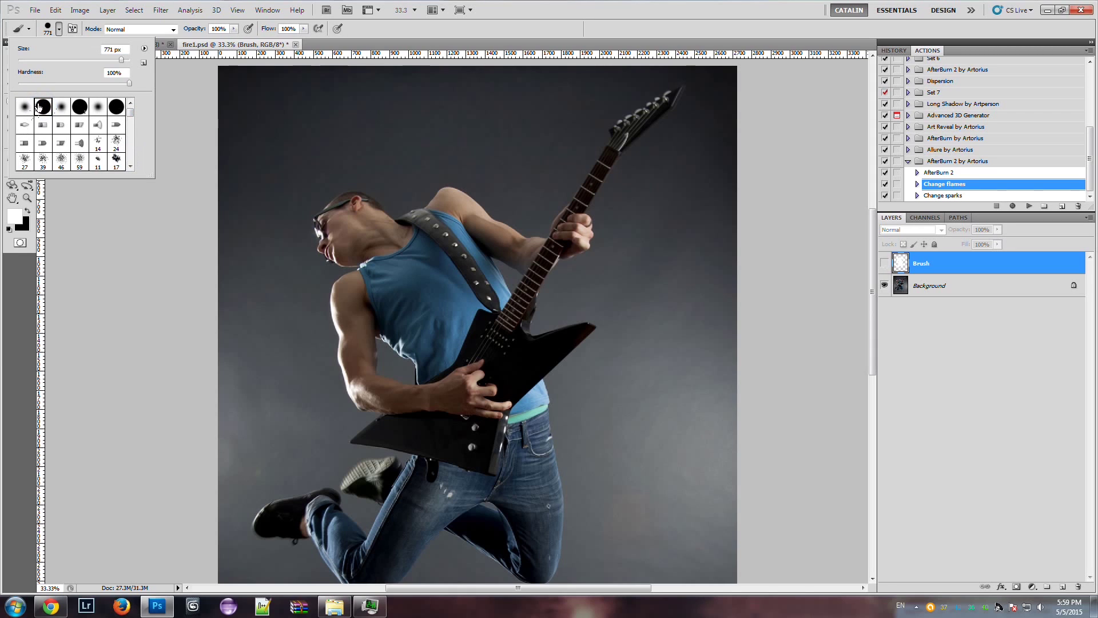
click(365, 33)
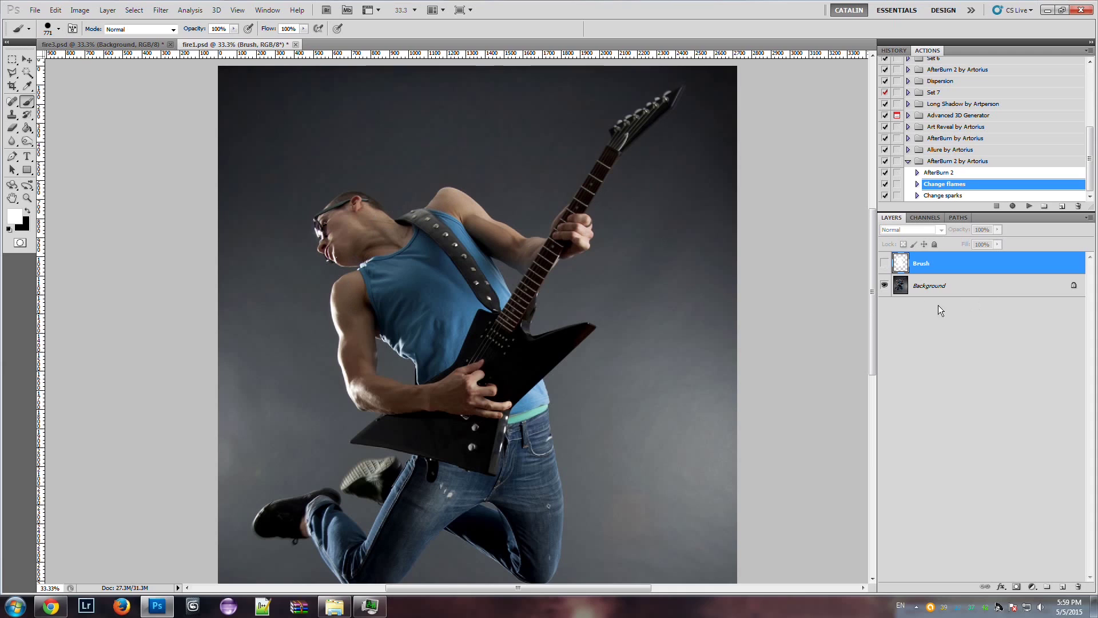
click(884, 264)
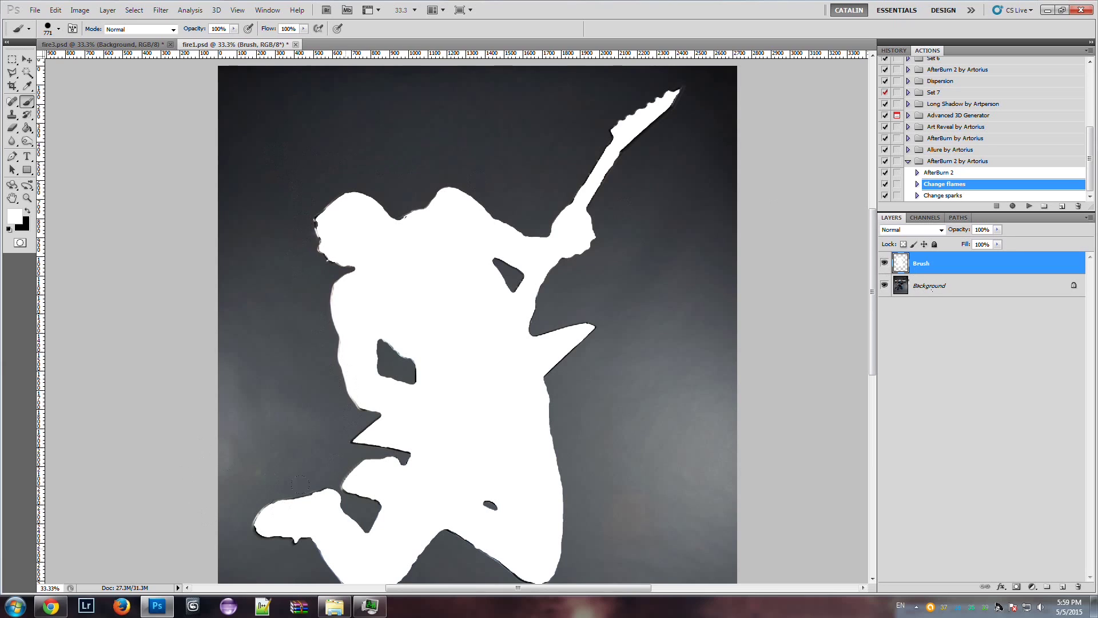
- Zoom in to 66.7% on the silhouette's head and set the brush size to 41 px
click(27, 198)
click(372, 262)
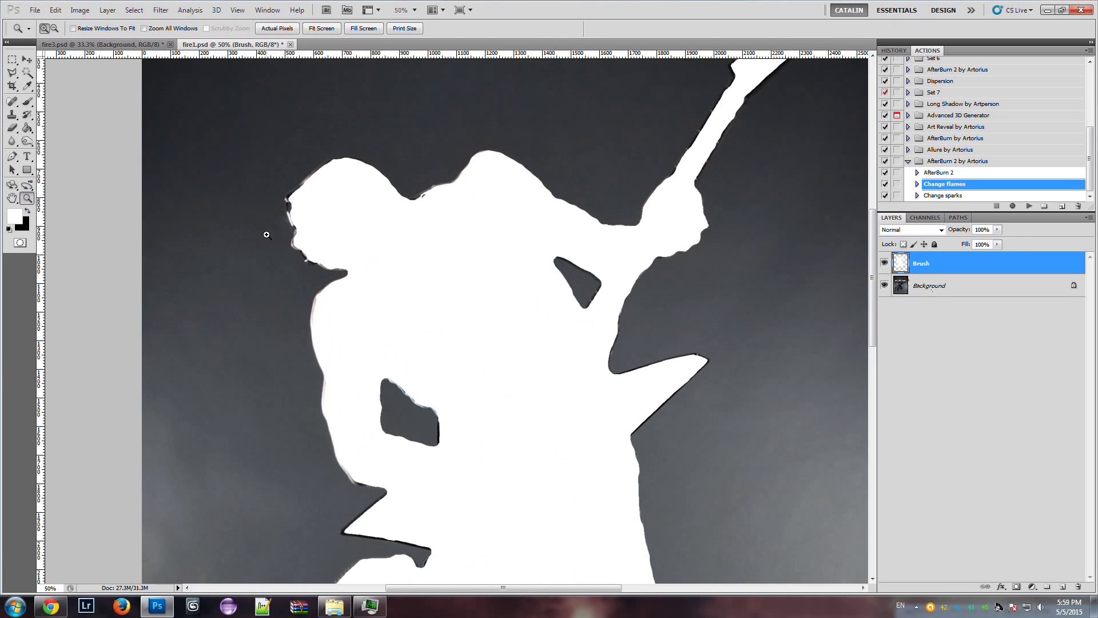
click(289, 223)
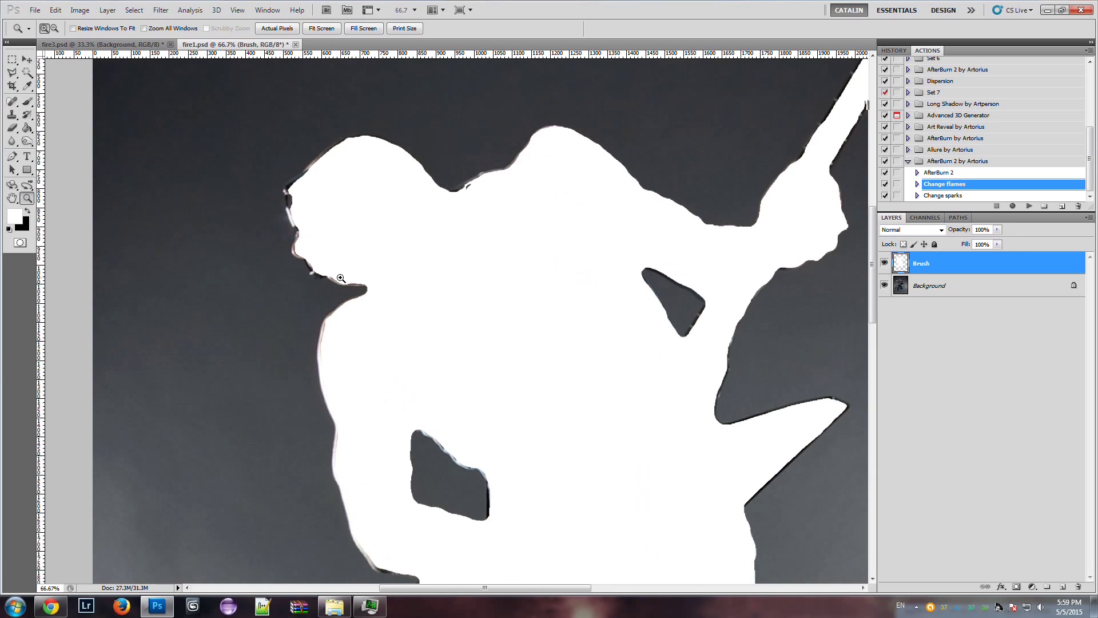
click(27, 101)
click(59, 29)
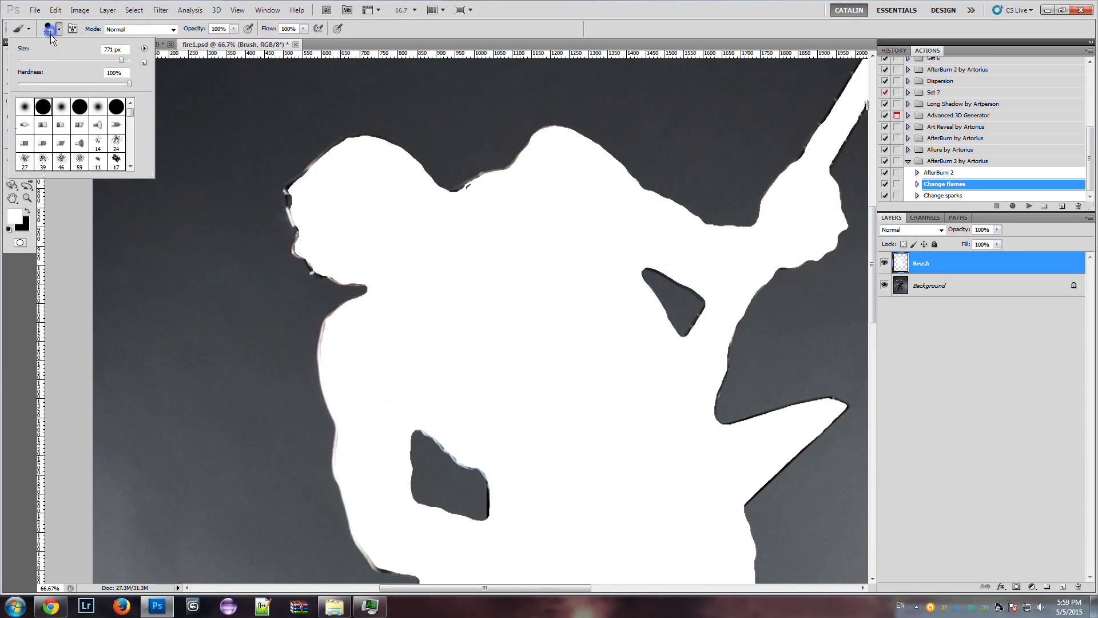
drag(46, 61, 41, 65)
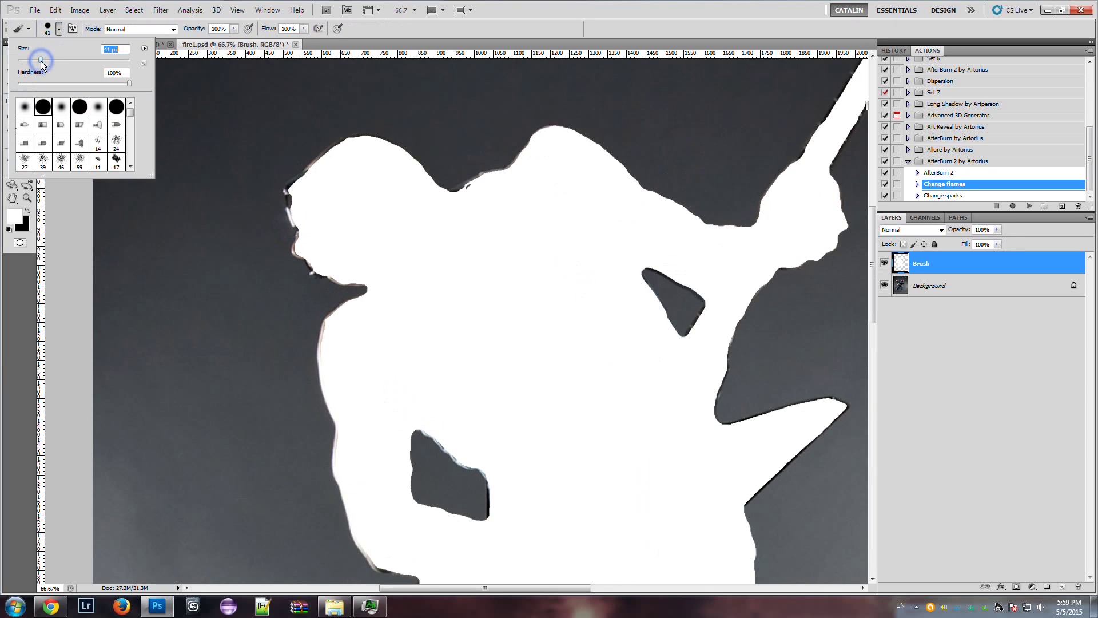
click(306, 236)
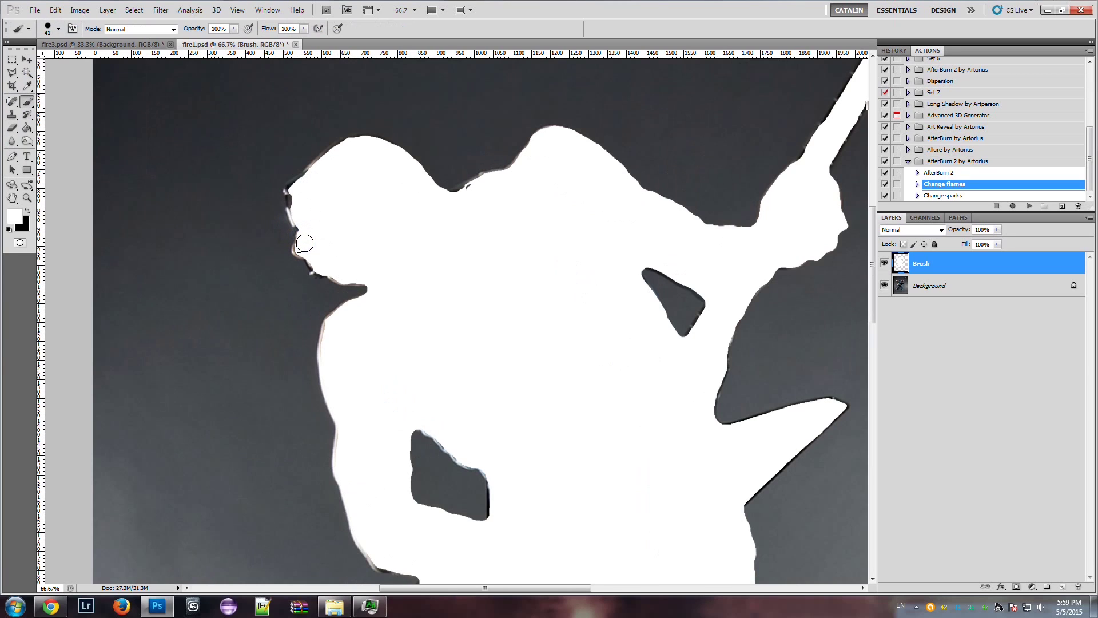
- Paint white over the dark notches on the head's left edge, top edge and arm's top
mouse_move(301, 250)
mouse_down()
mouse_move(329, 272)
mouse_move(364, 280)
mouse_up()
mouse_move(468, 194)
mouse_down()
mouse_move(502, 177)
mouse_move(441, 196)
mouse_up()
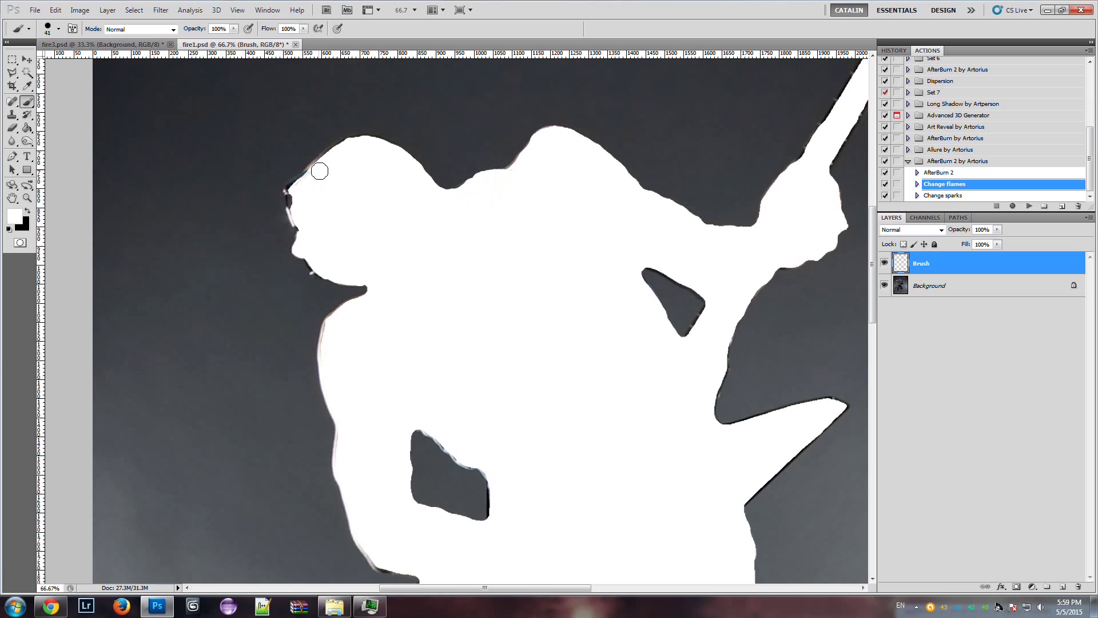
scroll(594, 372, down, 3)
scroll(651, 348, down, 2)
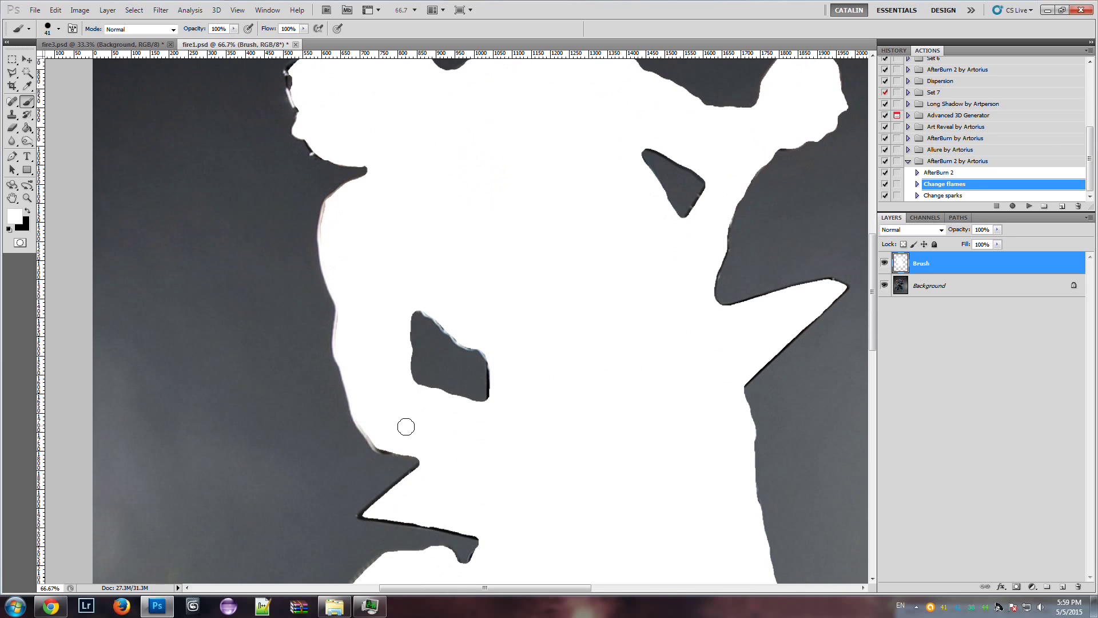
scroll(405, 427, down, 2)
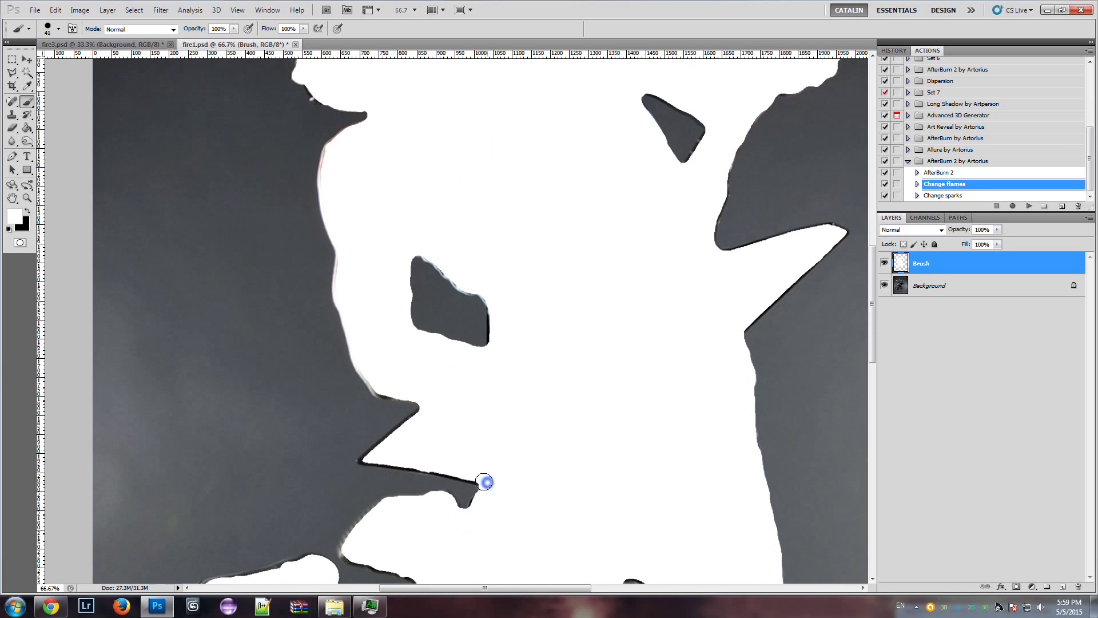
drag(470, 477, 370, 461)
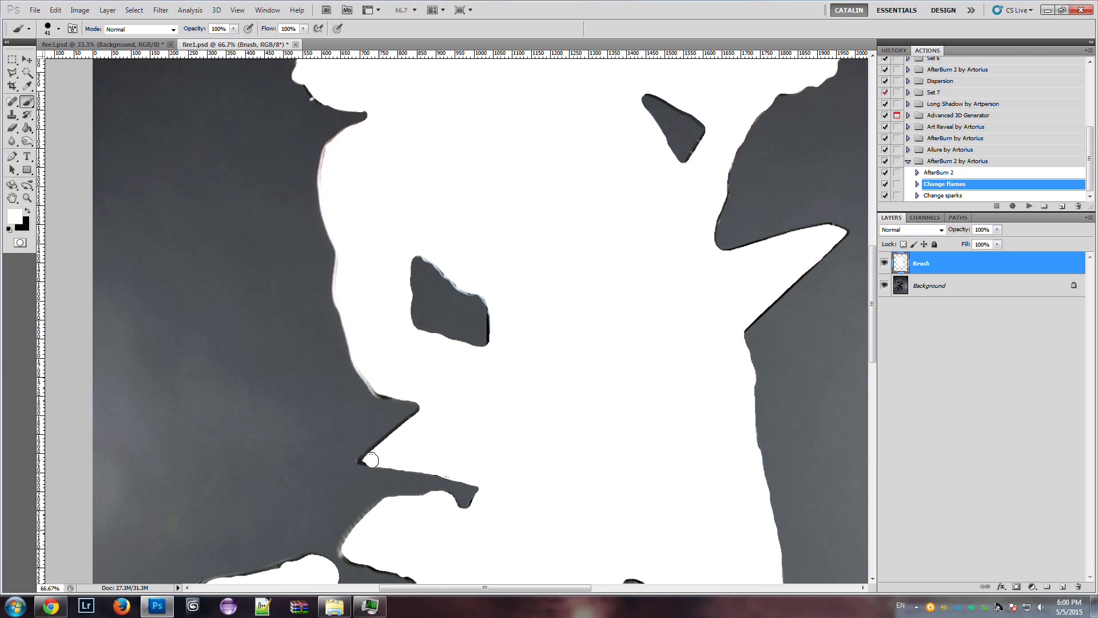
click(27, 197)
- Zoom out to show the whole silhouette and play the AfterBurn 2 action
alt+click(481, 226)
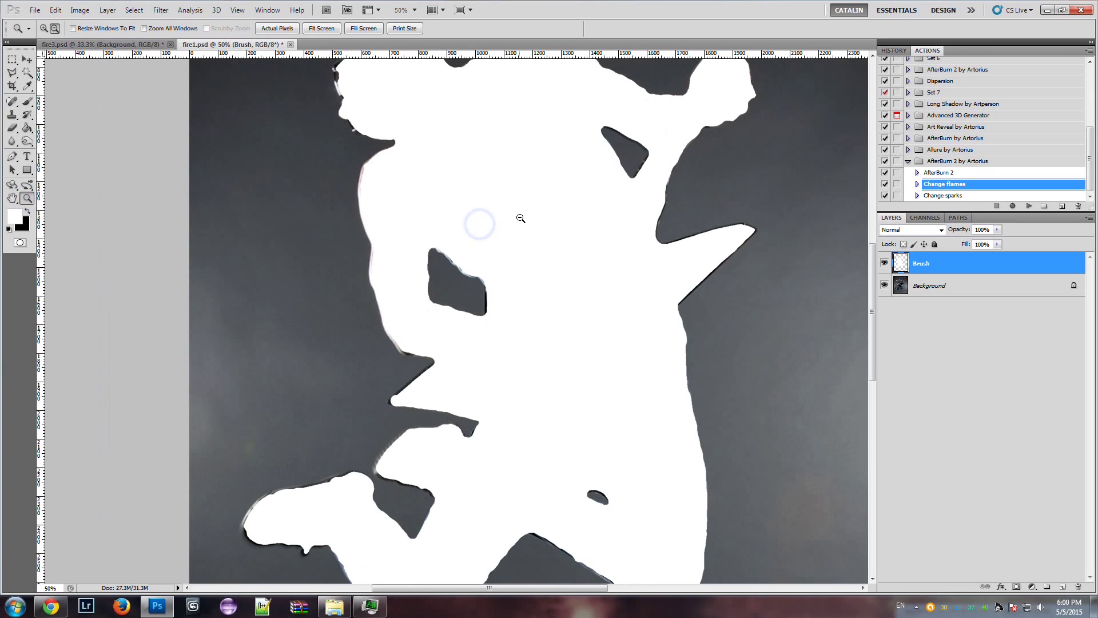
alt+click(520, 218)
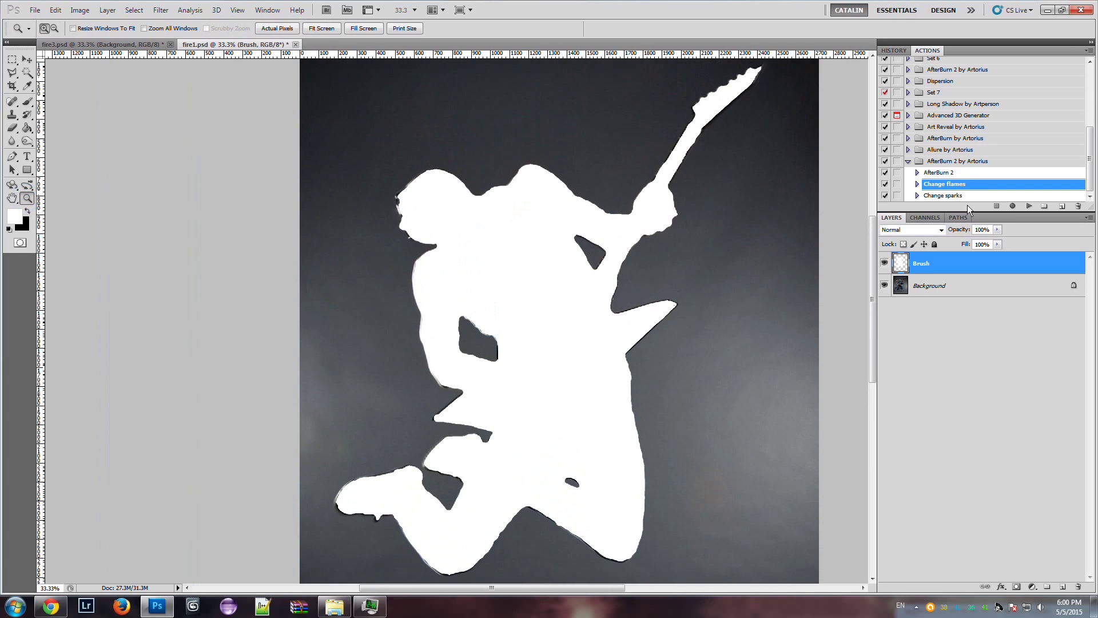
click(941, 173)
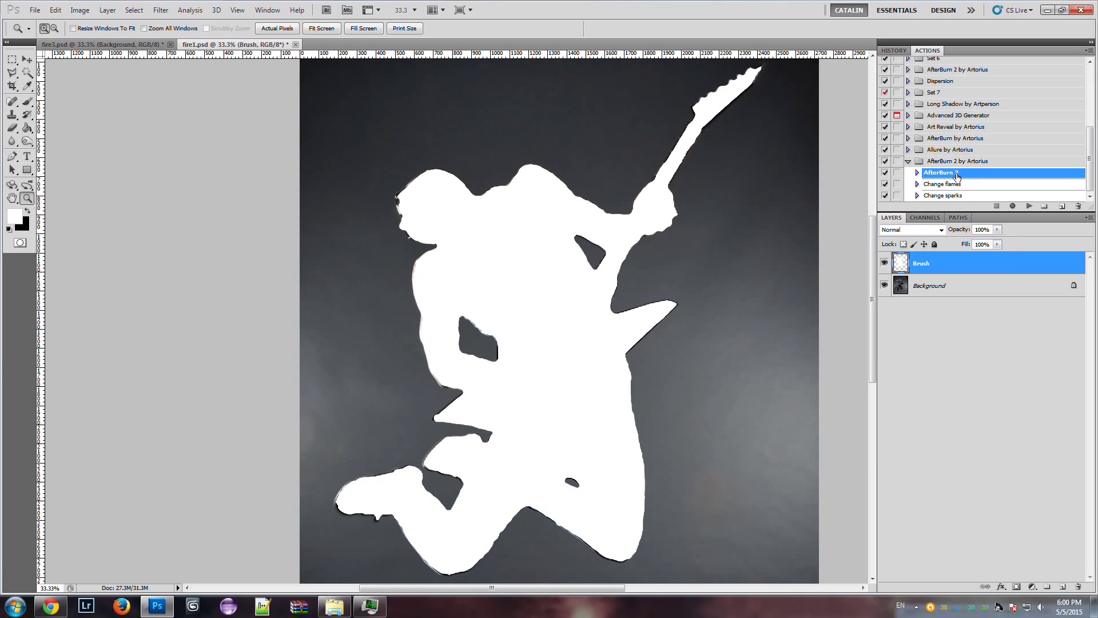
click(1030, 206)
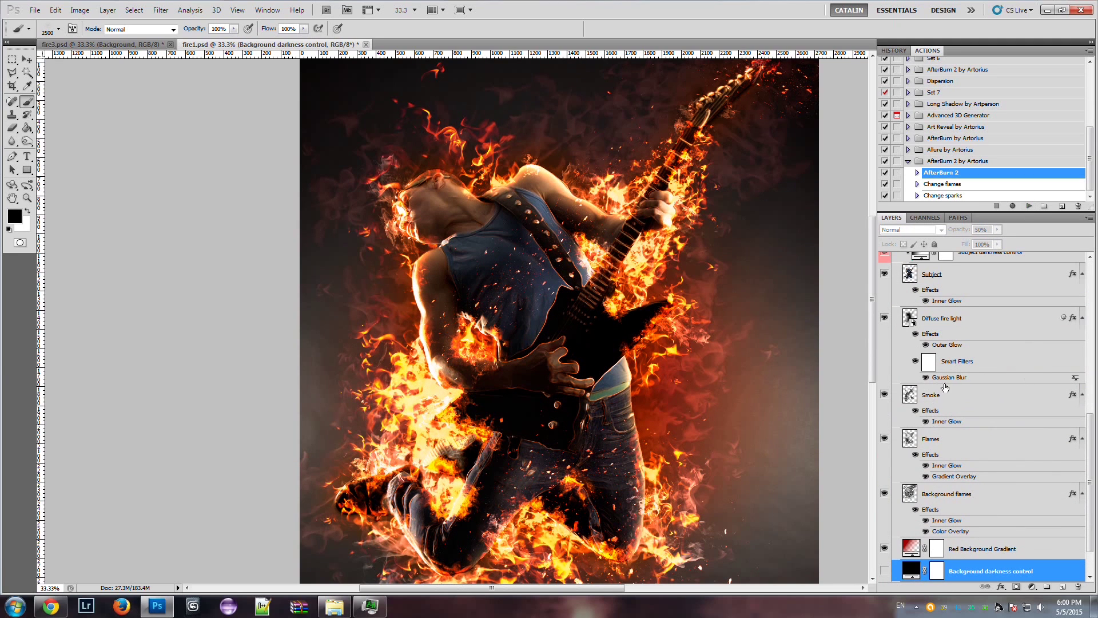
scroll(946, 388, up, 5)
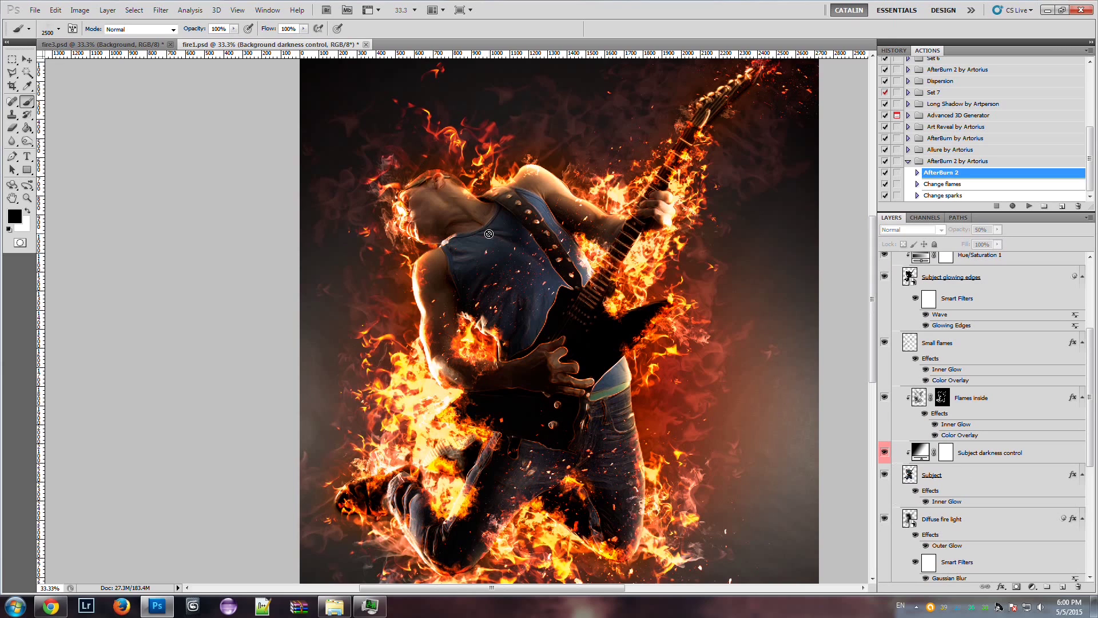
- Inspect the flame result and its new layers, then collapse the AfterBurn 2 group
mouse_move(875, 241)
mouse_down()
mouse_move(881, 272)
mouse_move(874, 226)
mouse_up()
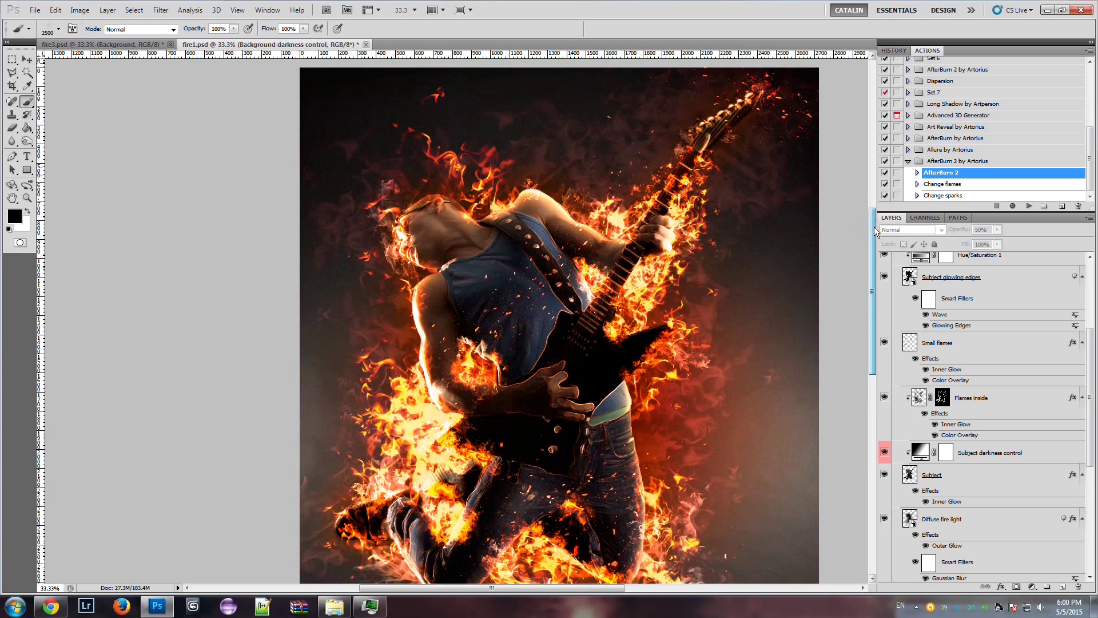
drag(588, 588, 605, 587)
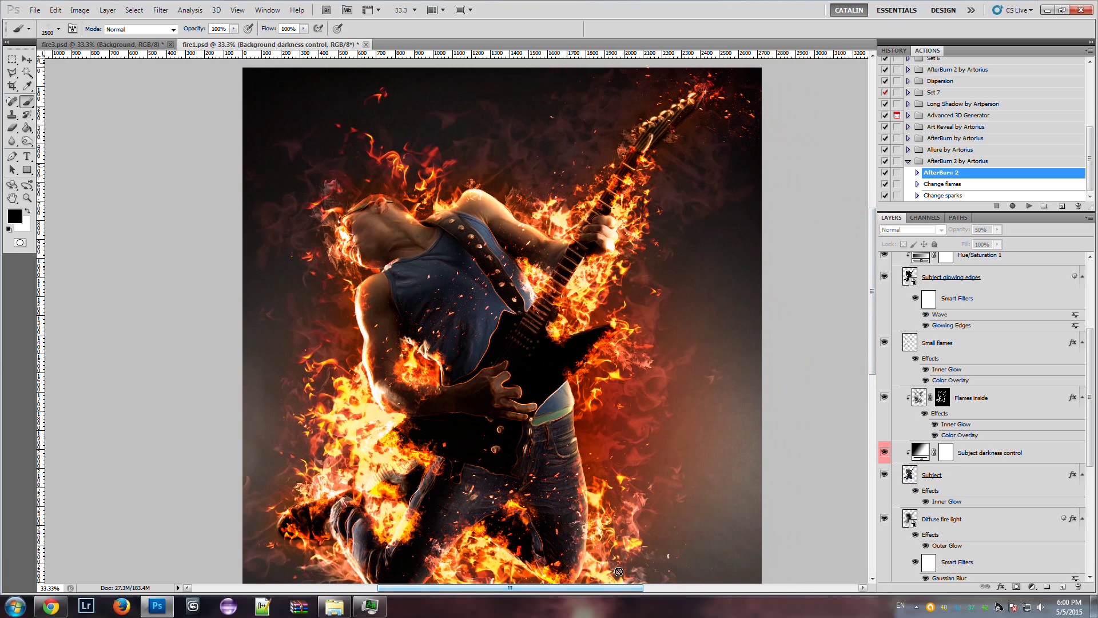
mouse_move(875, 294)
mouse_down()
mouse_move(874, 283)
mouse_move(867, 307)
mouse_move(871, 279)
mouse_up()
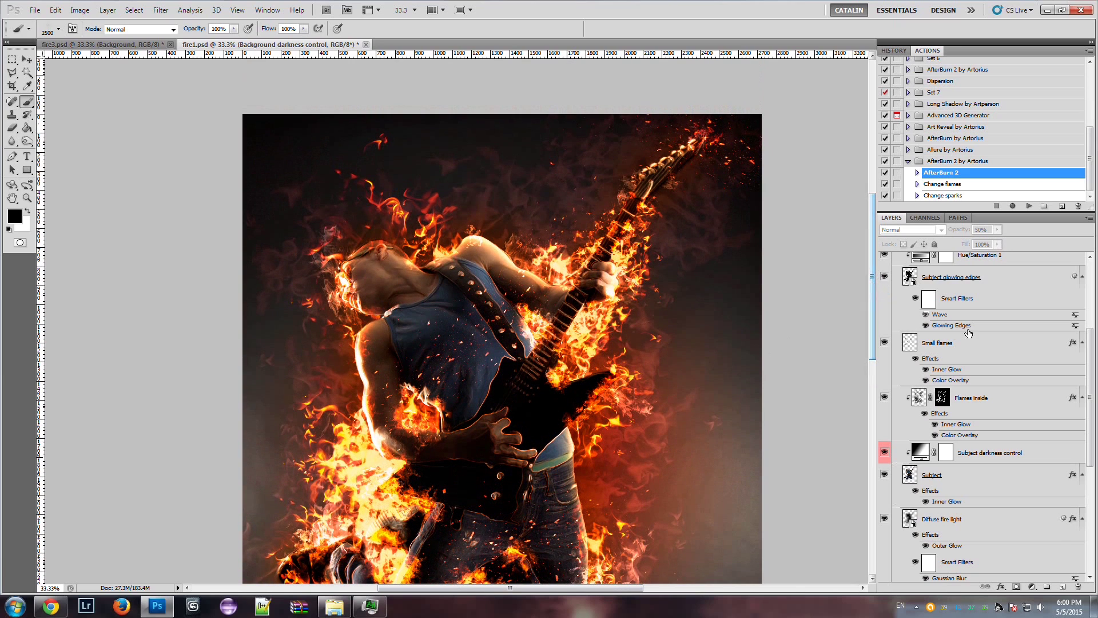
scroll(990, 337, up, 7)
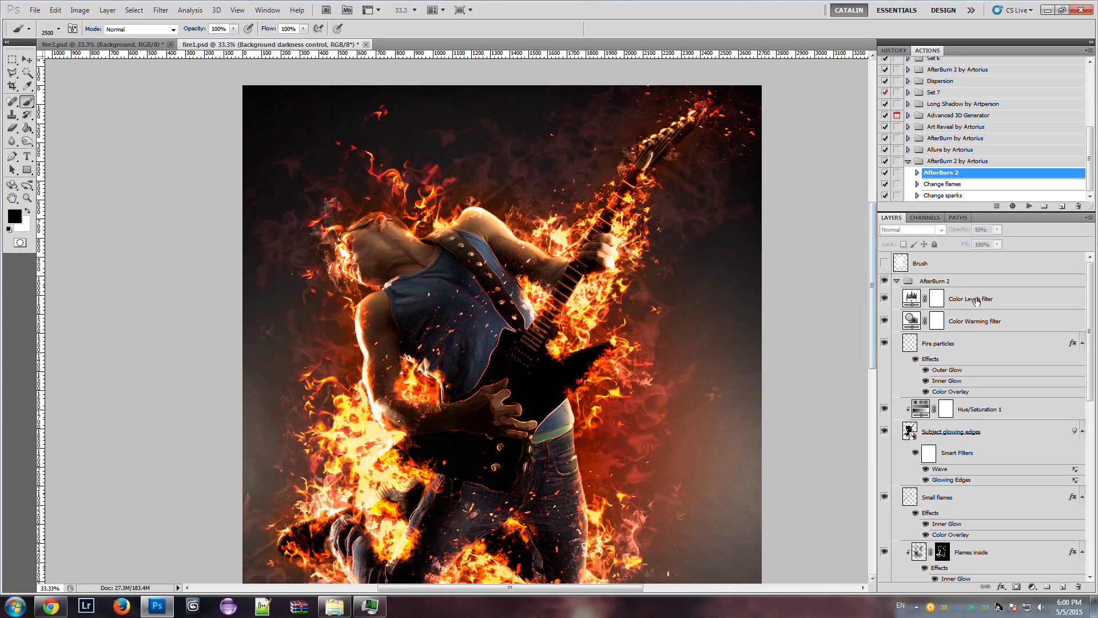
click(945, 282)
scroll(983, 452, down, 6)
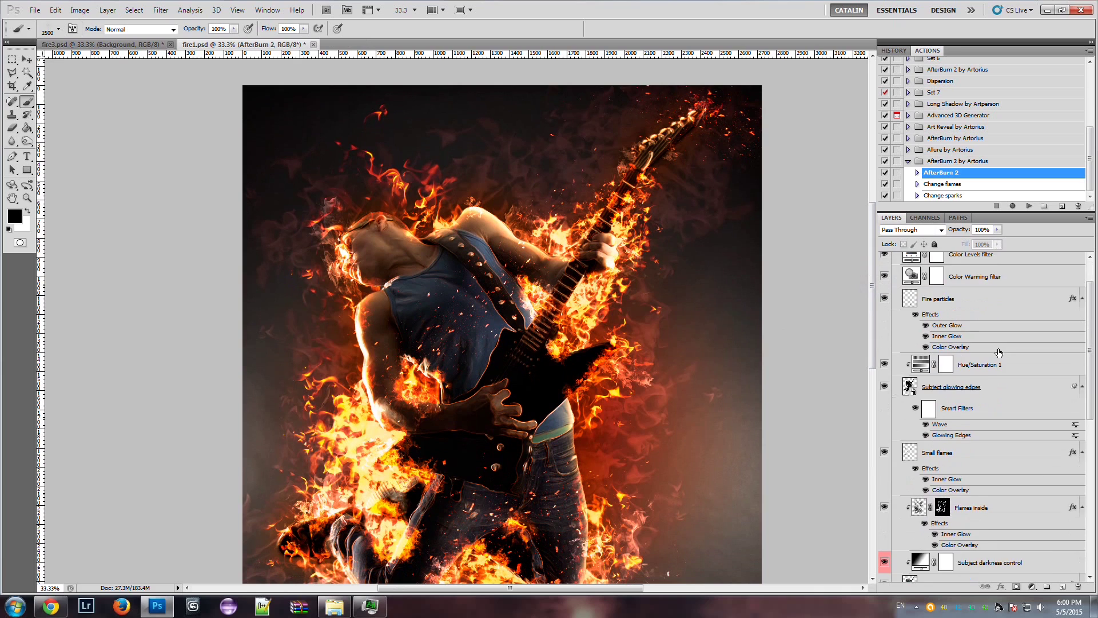
scroll(936, 495, down, 2)
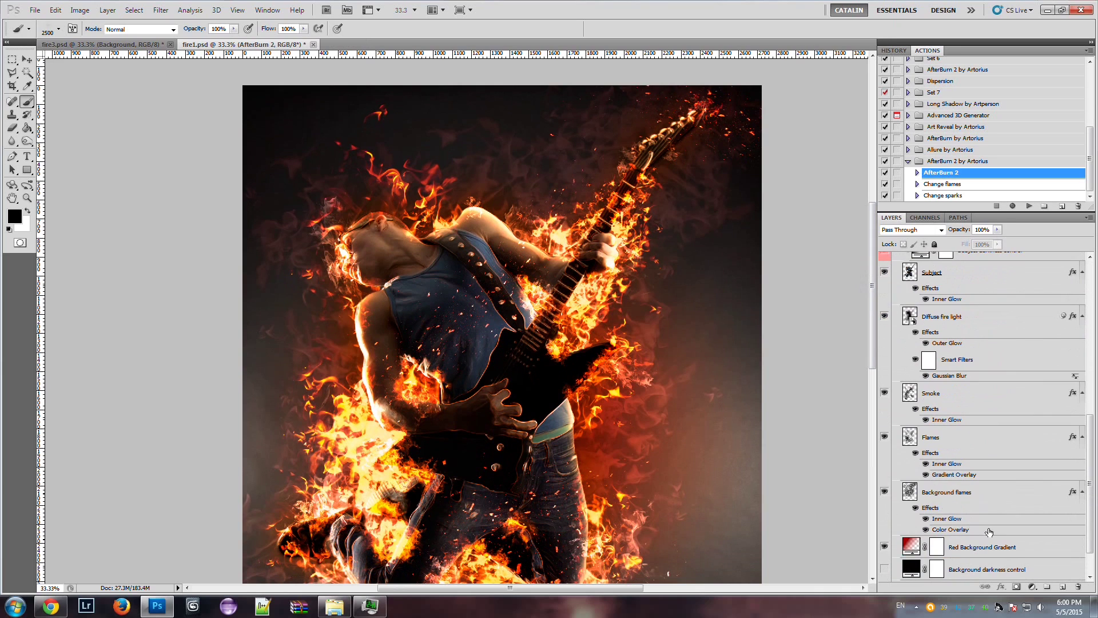
scroll(1093, 534, down, 1)
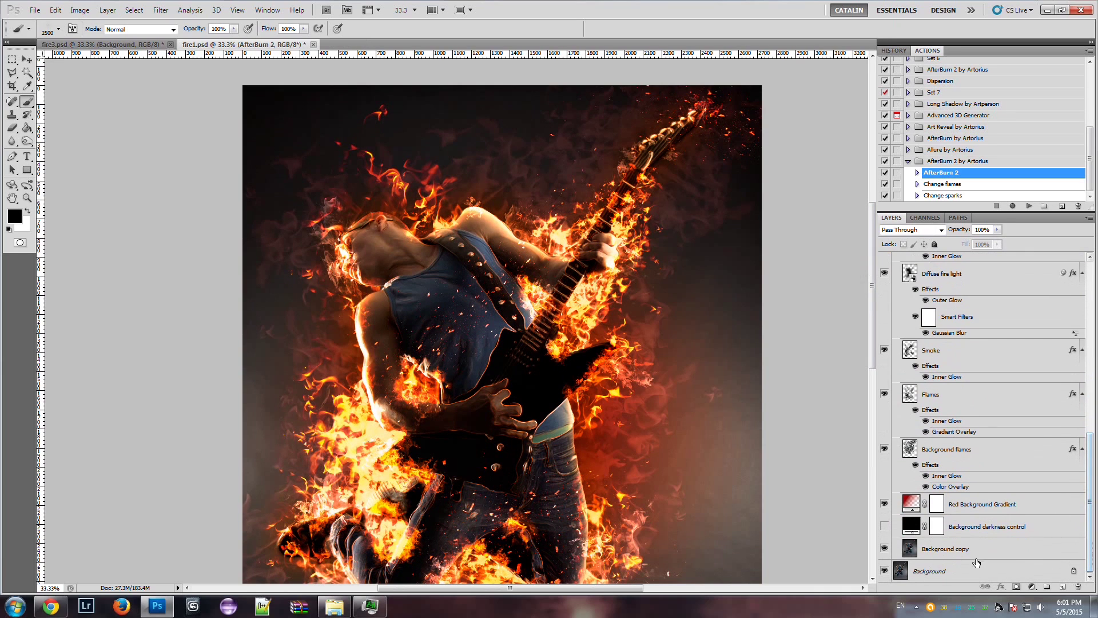
scroll(1095, 549, up, 9)
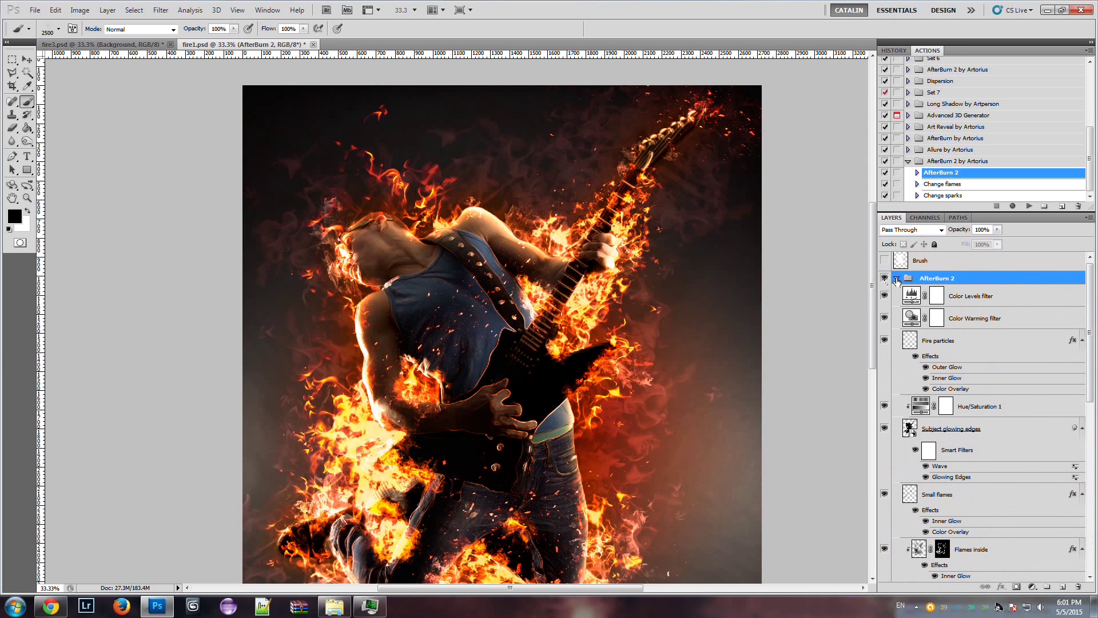
click(897, 279)
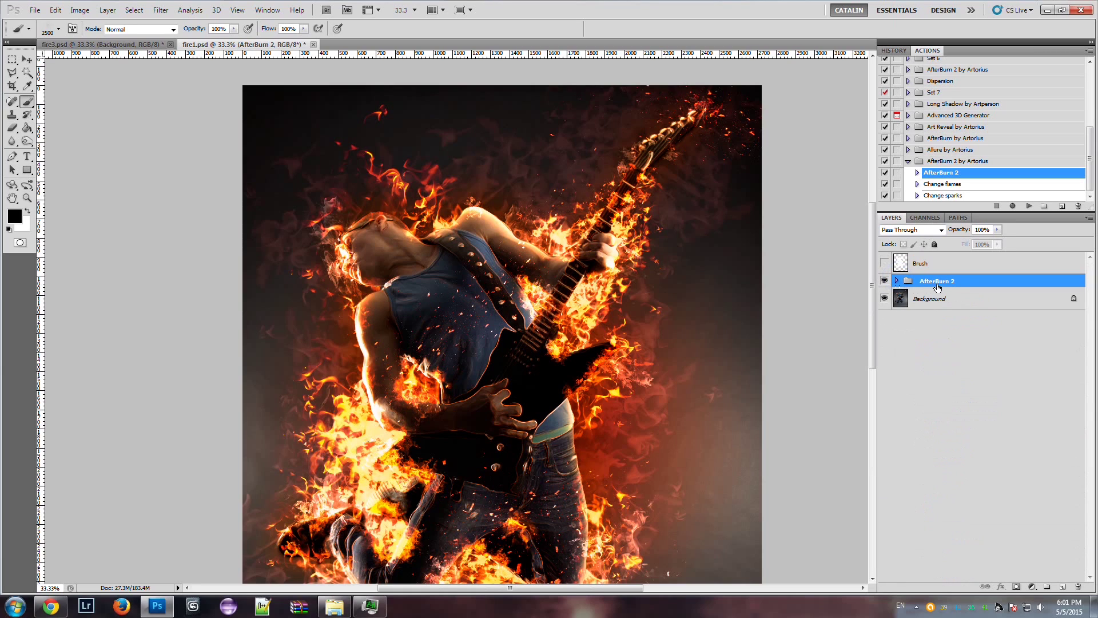
click(897, 281)
click(897, 281)
click(884, 281)
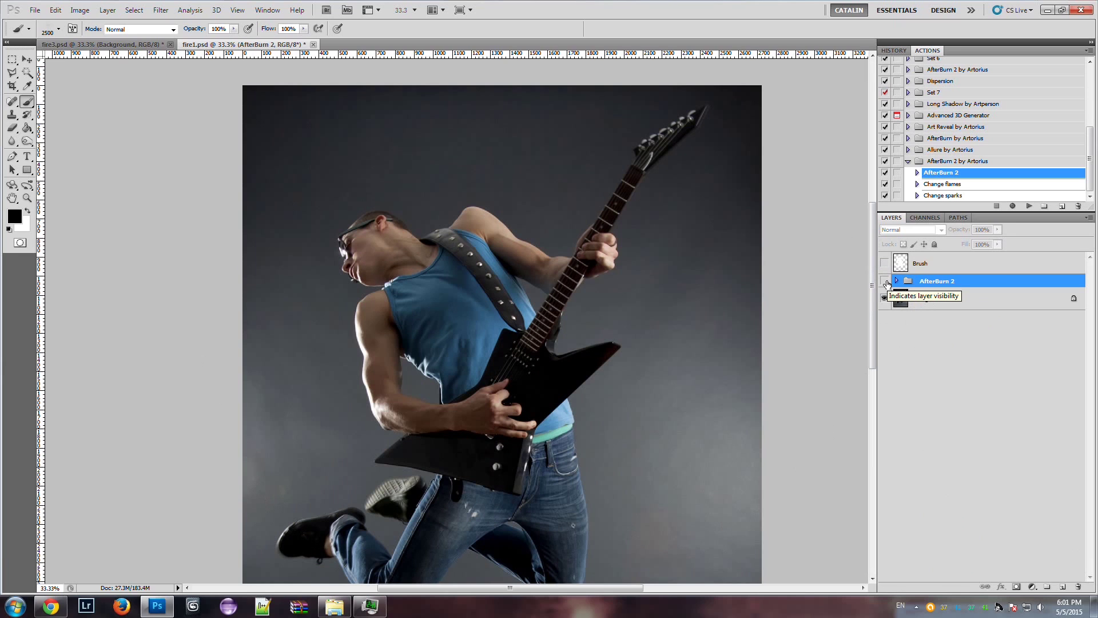
click(885, 281)
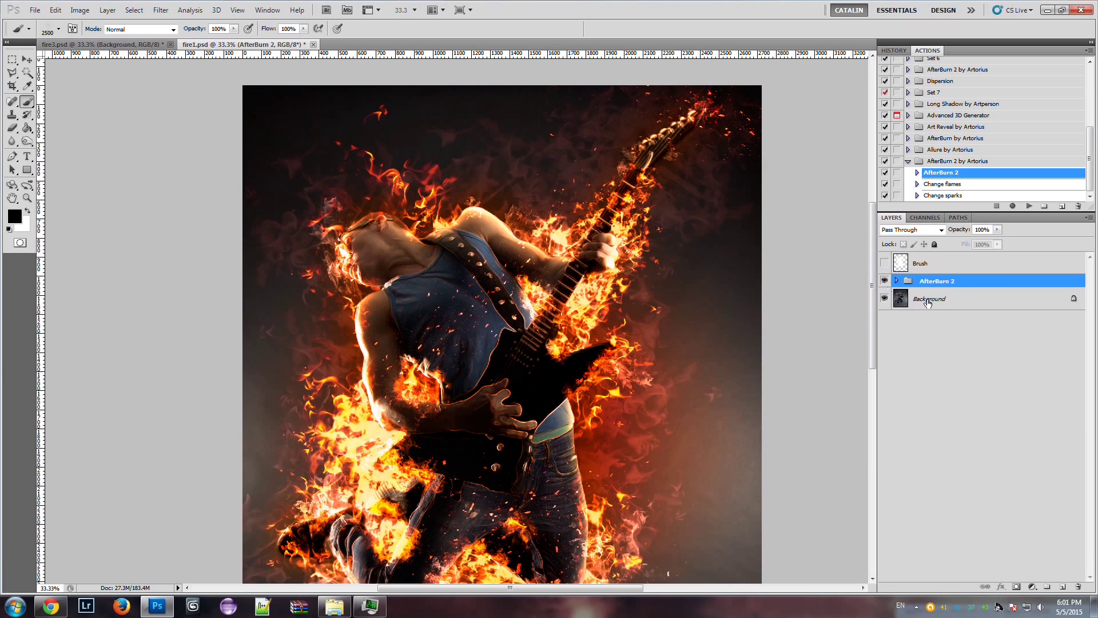
click(921, 264)
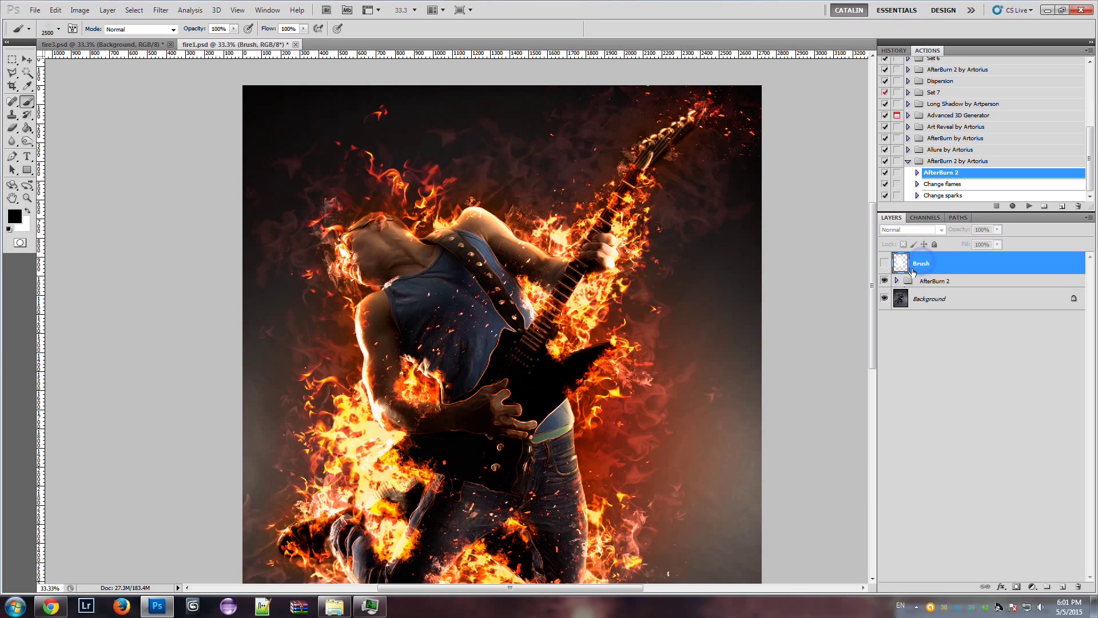
click(884, 263)
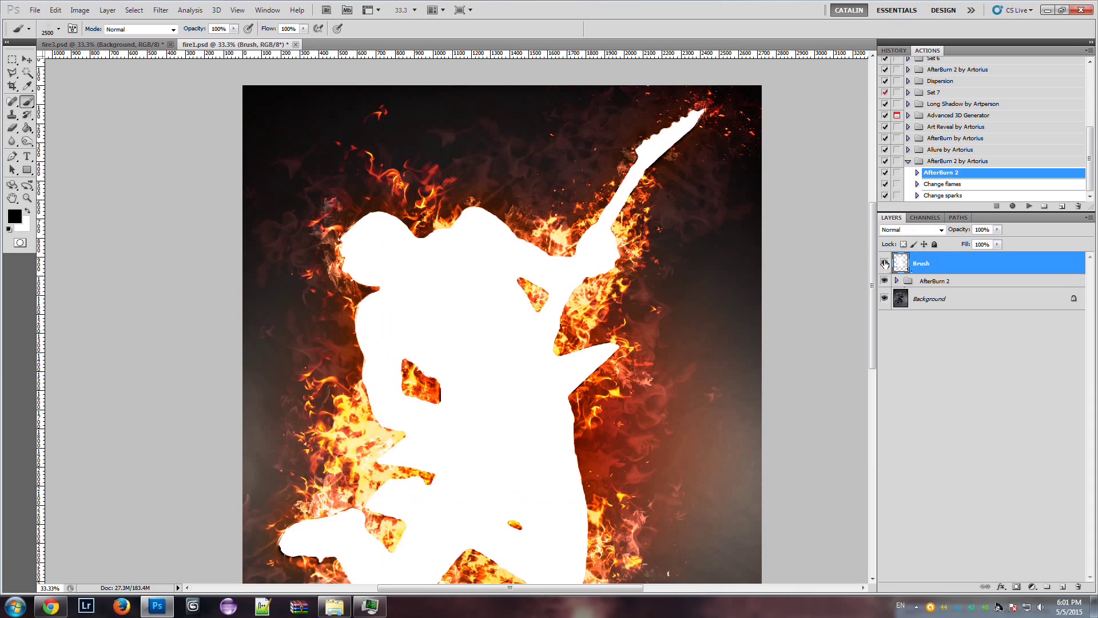
click(884, 263)
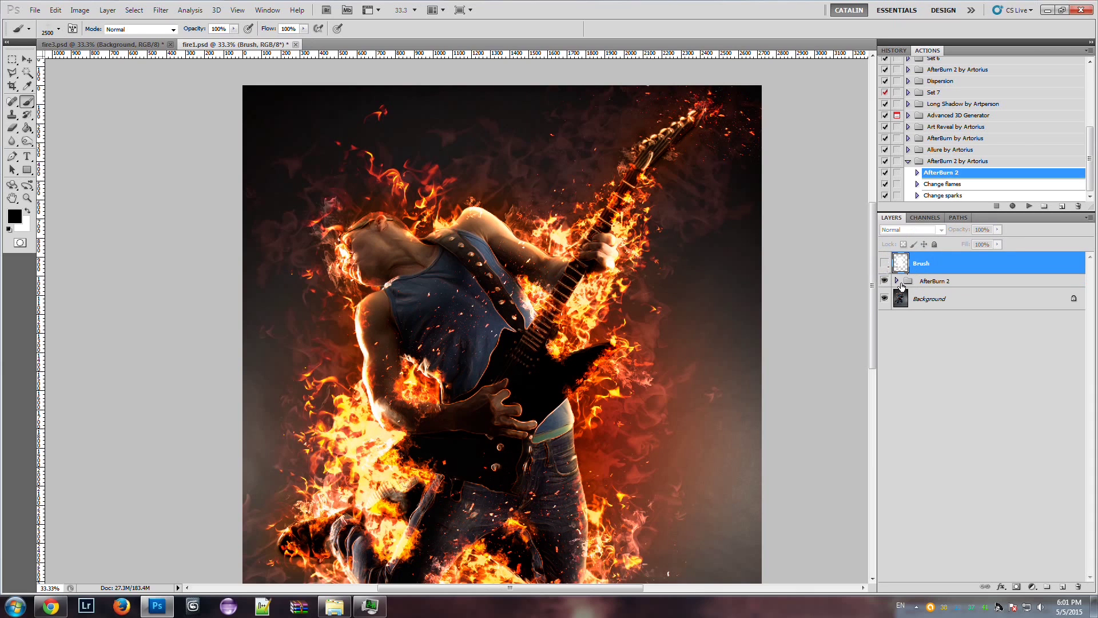
- Expand the AfterBurn 2 group and scroll its layer list to the bottom
click(896, 281)
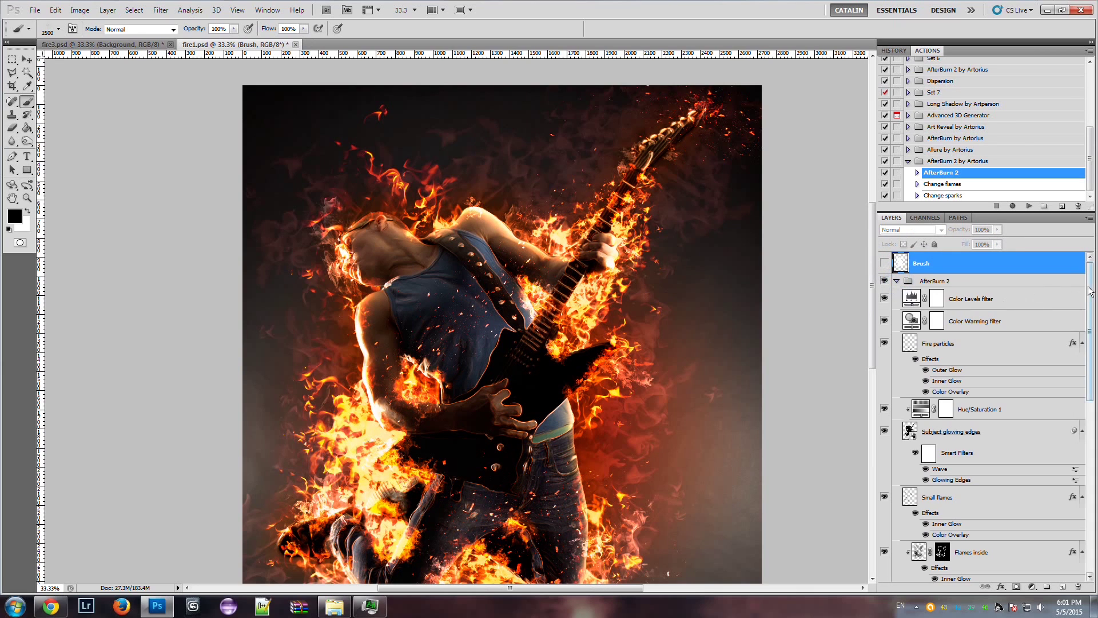
drag(1089, 286, 1089, 430)
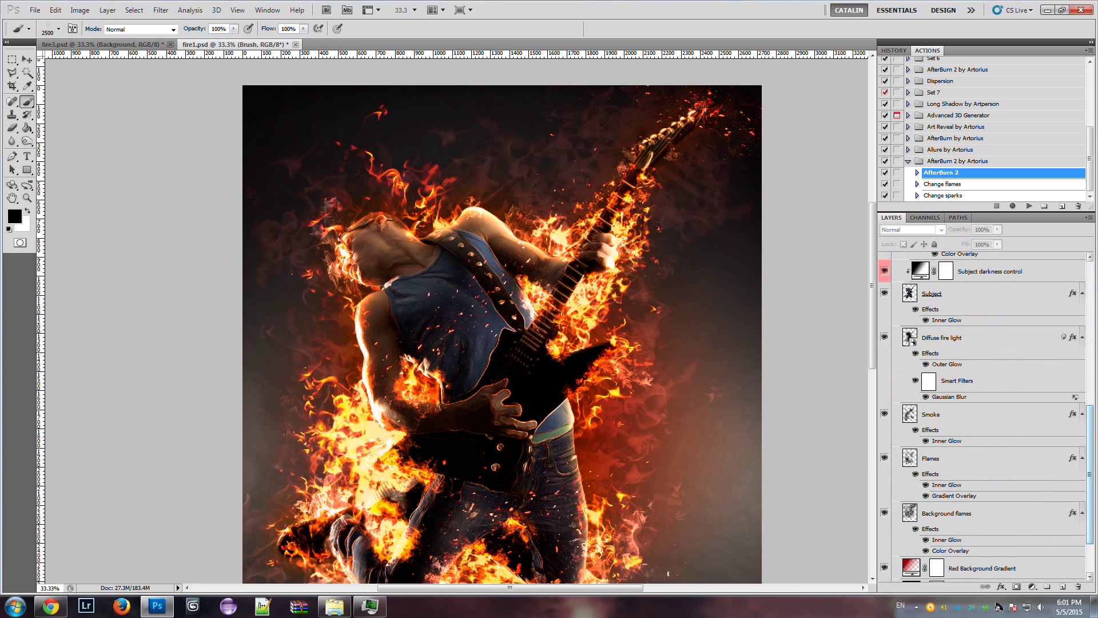
drag(1090, 514, 1090, 542)
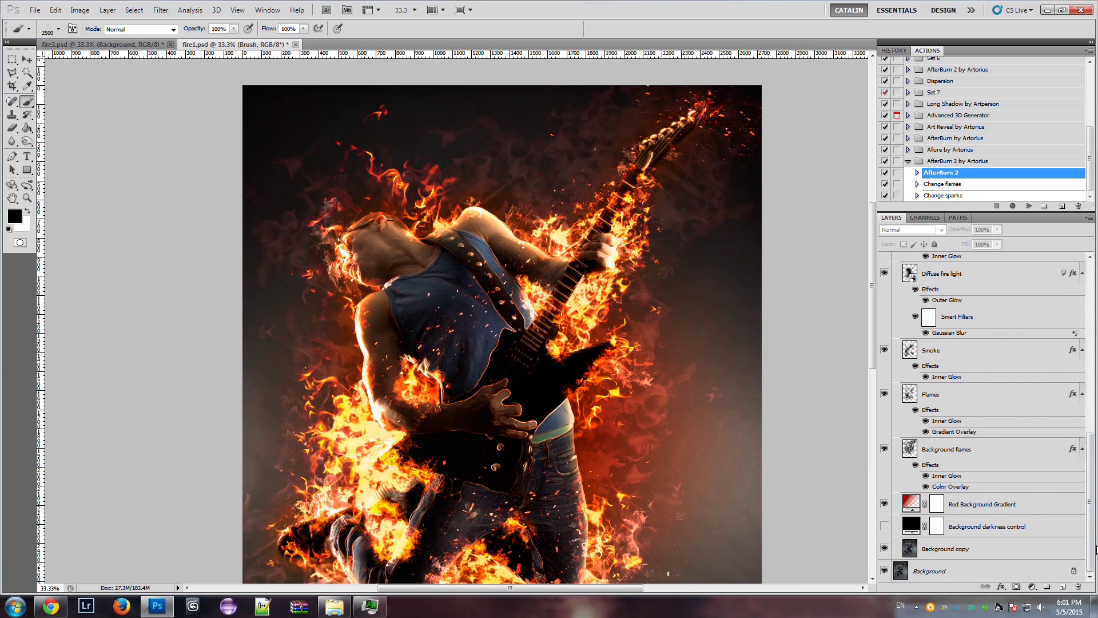
mouse_move(1096, 549)
mouse_down()
mouse_move(1081, 379)
mouse_move(1030, 337)
mouse_up()
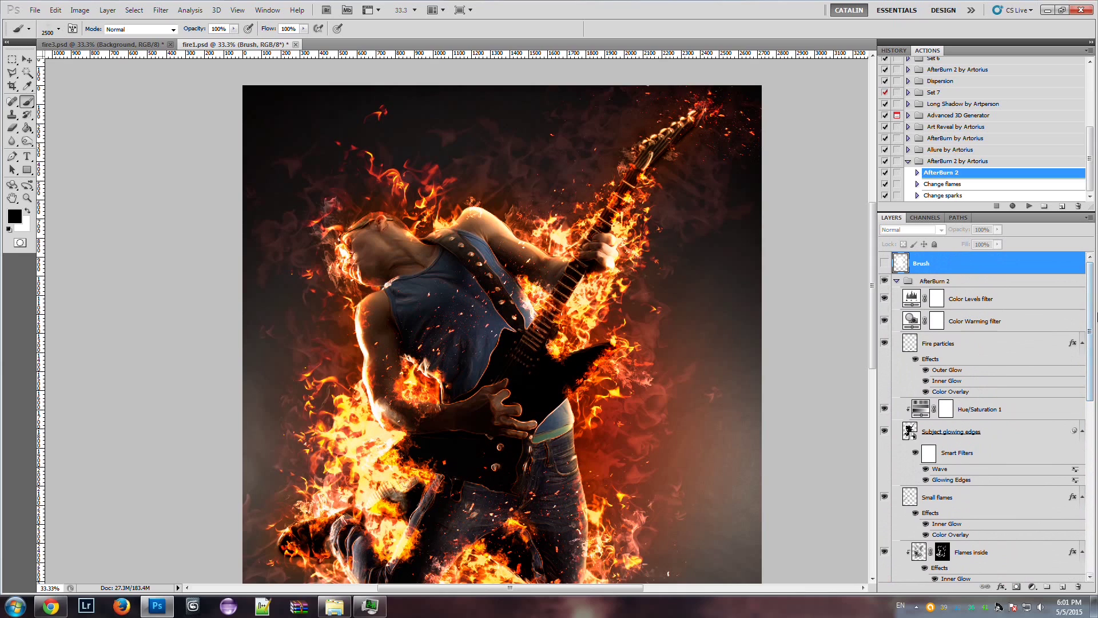
scroll(949, 429, down, 10)
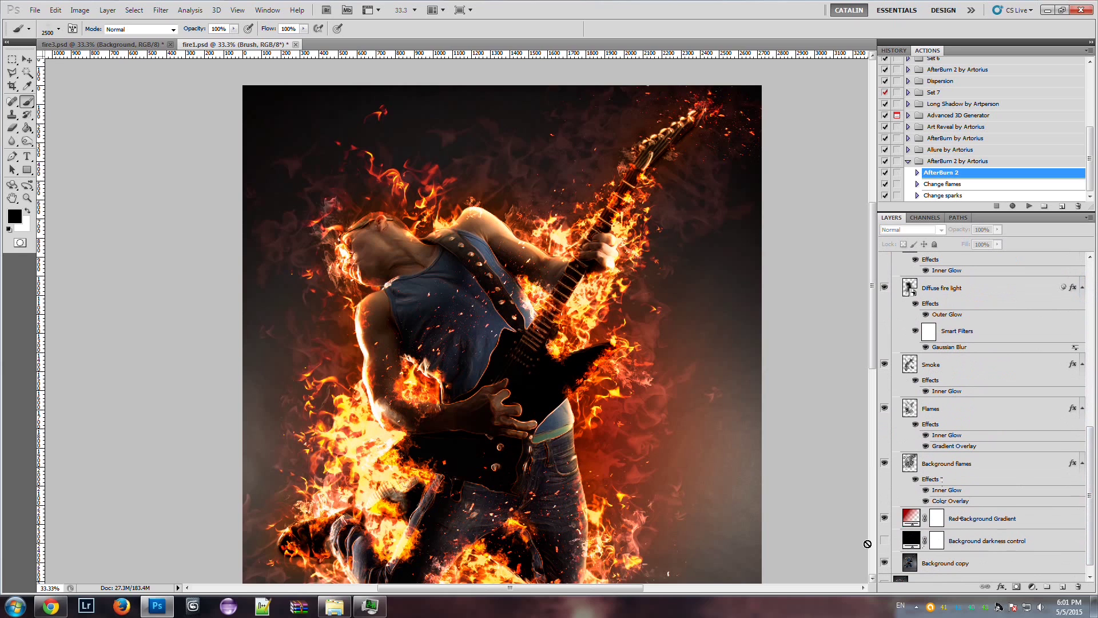
- Select Background darkness control and turn it on to darken the backdrop to near-black
click(930, 565)
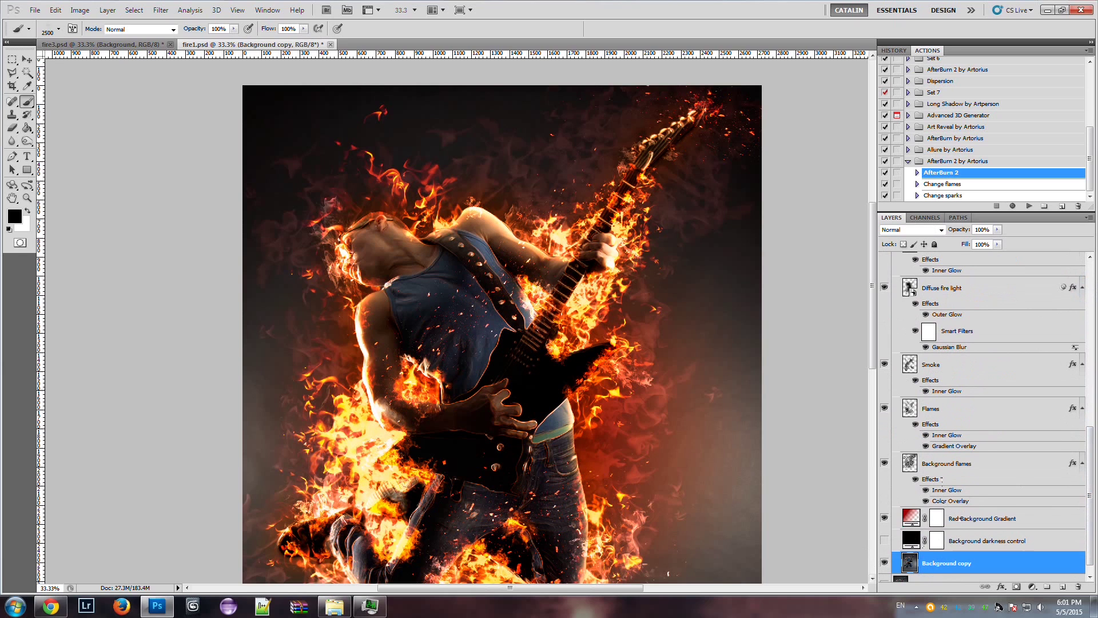
drag(874, 363, 874, 389)
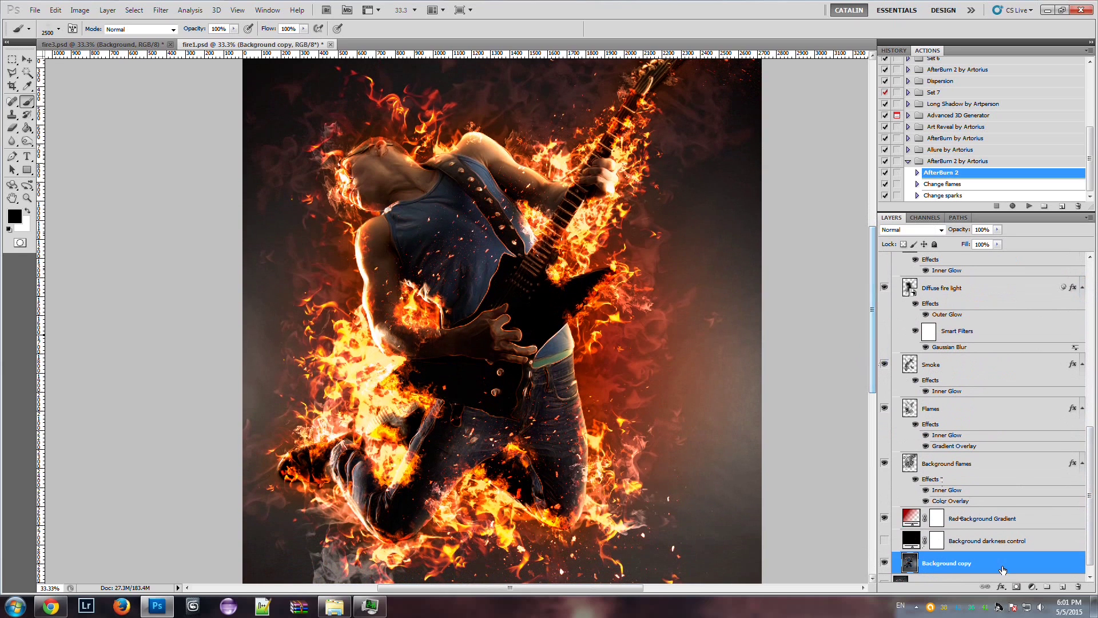
click(990, 544)
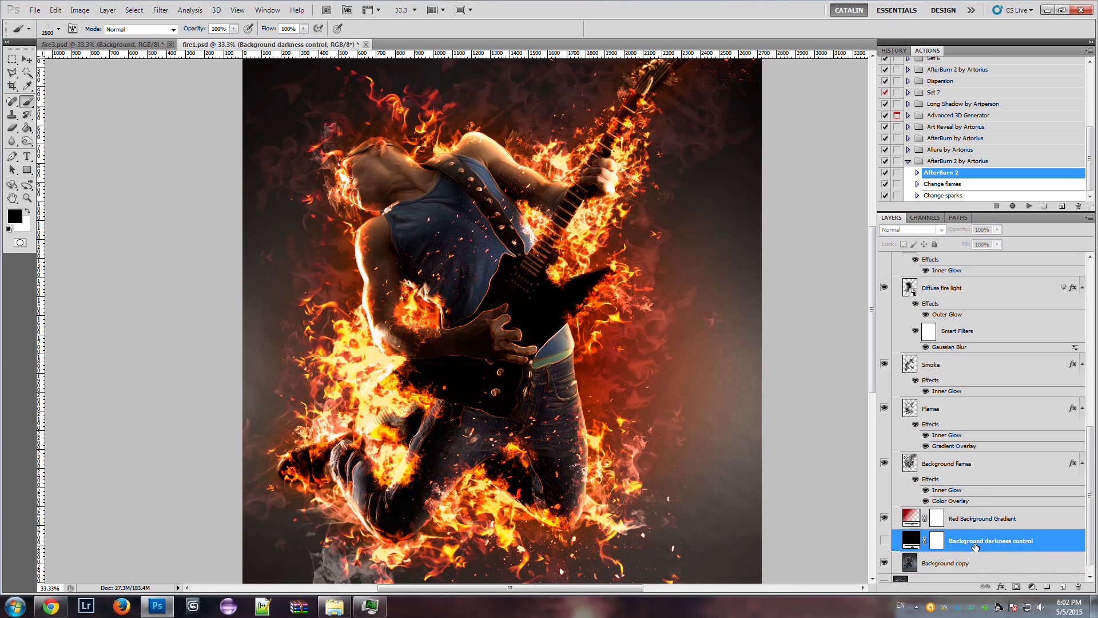
click(884, 541)
- Compare Background darkness control off and on, preview grey fills, then keep its black fill
click(885, 541)
click(884, 541)
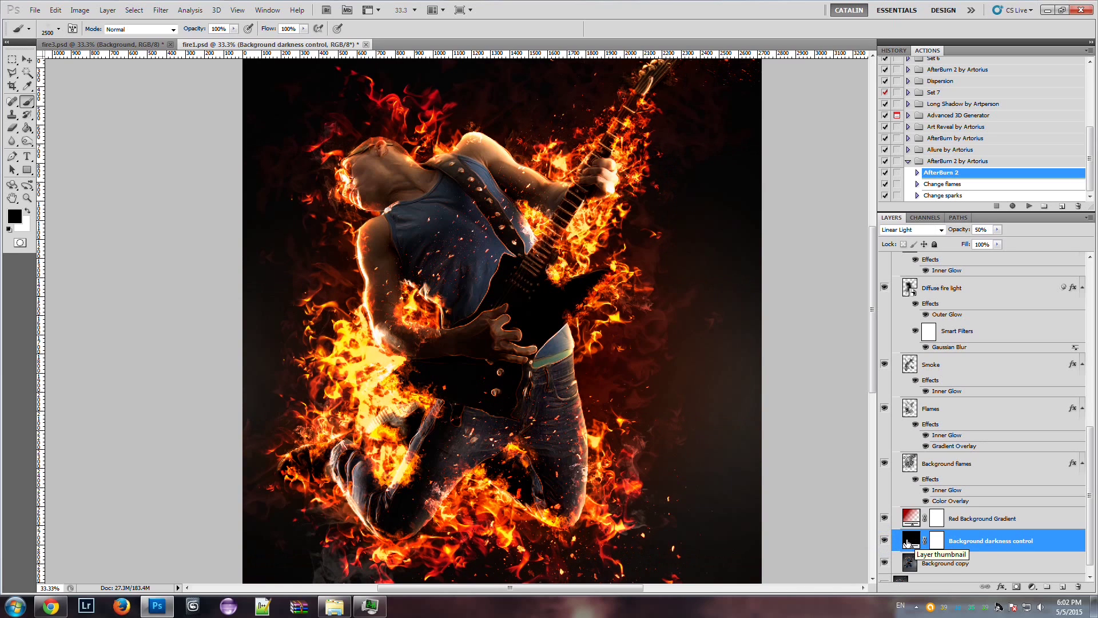
double_click(911, 541)
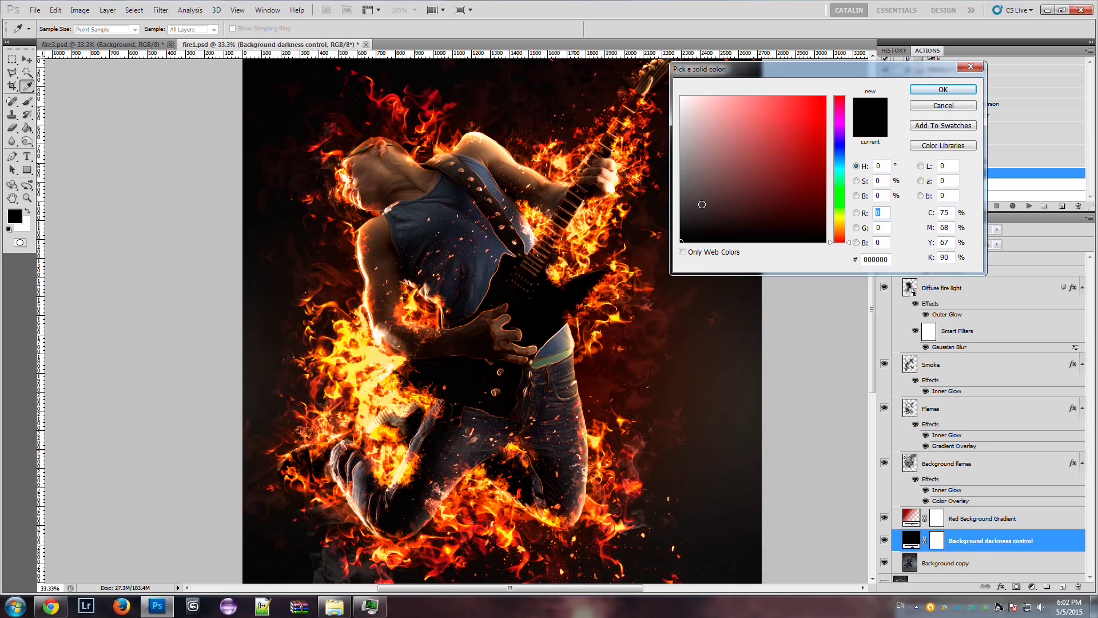
mouse_move(702, 204)
mouse_down()
mouse_move(680, 200)
mouse_move(682, 170)
mouse_up()
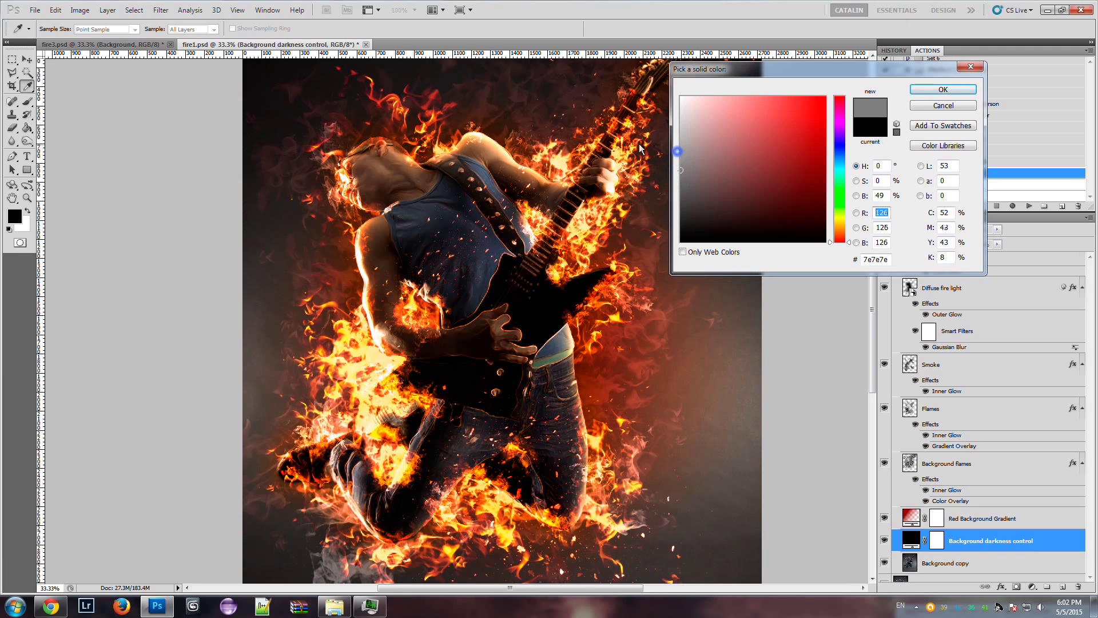
mouse_move(689, 144)
mouse_down()
mouse_move(672, 139)
mouse_move(670, 167)
mouse_up()
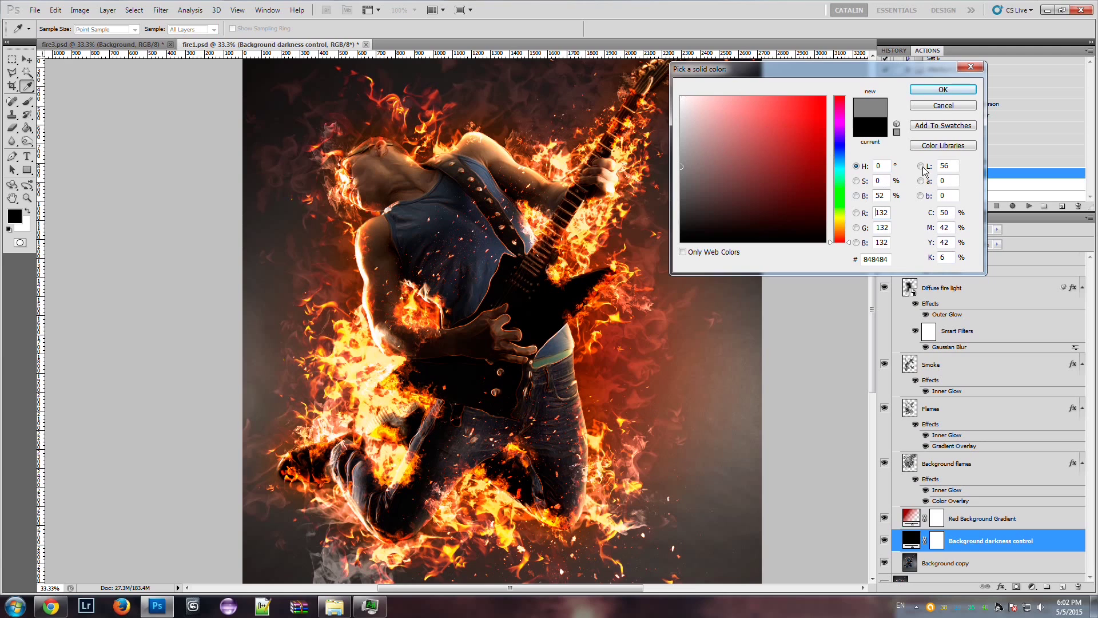
click(943, 90)
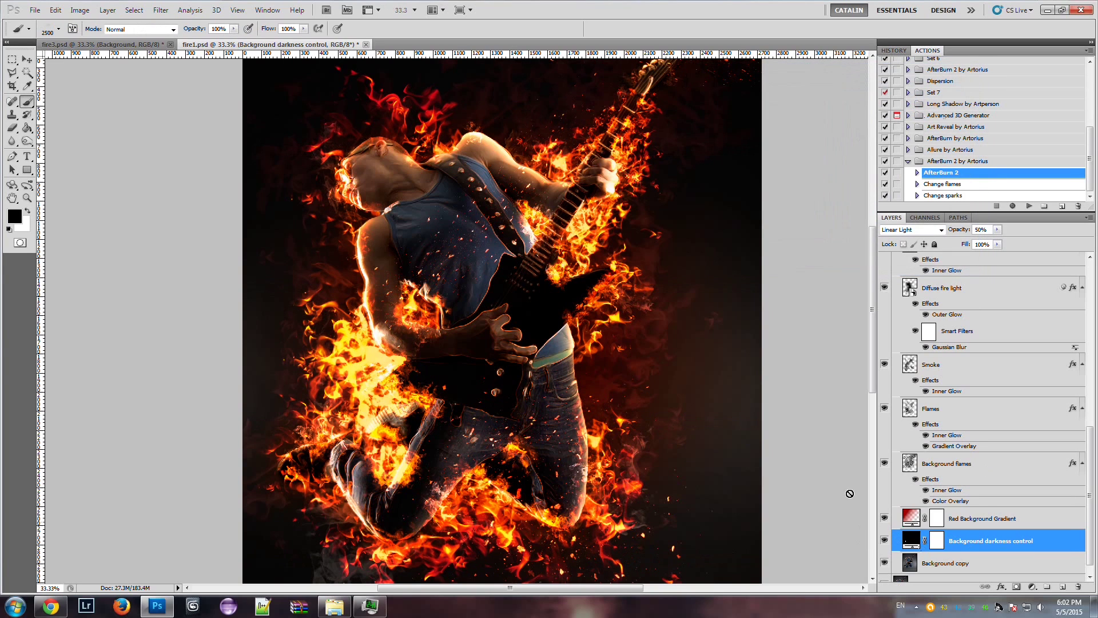
- Lower the Background darkness control layer's opacity to 35%
drag(873, 285, 870, 296)
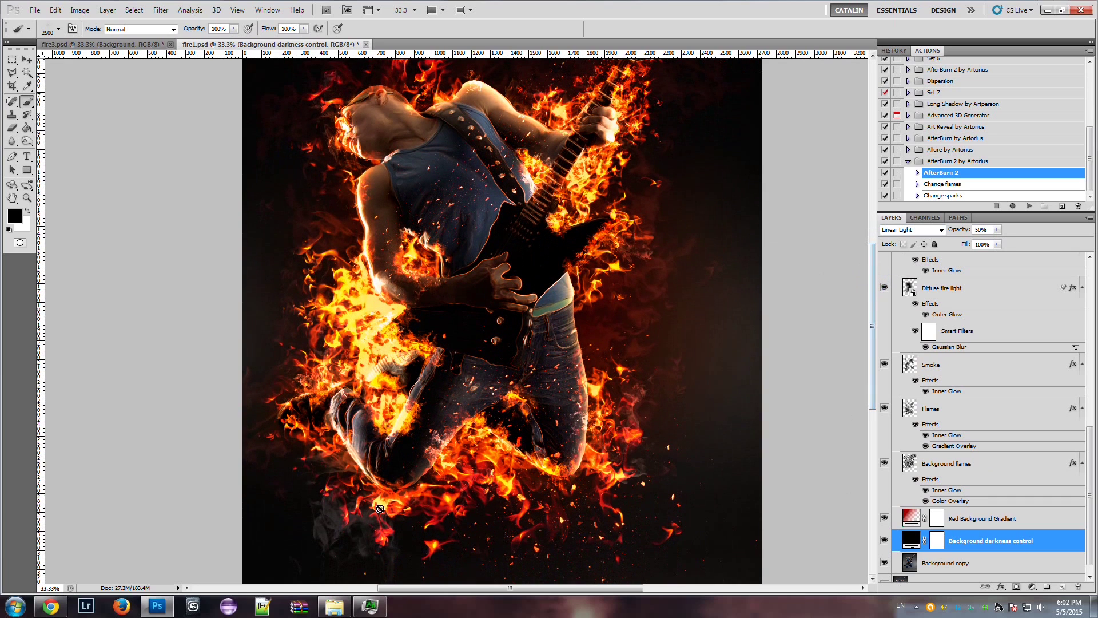
drag(871, 320, 868, 305)
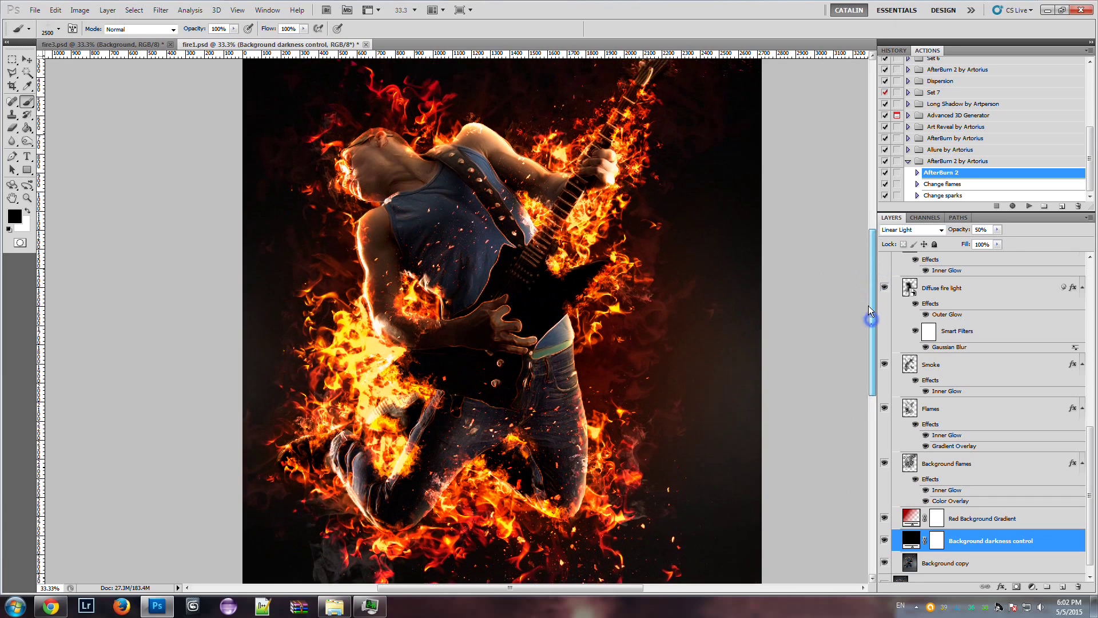
click(997, 230)
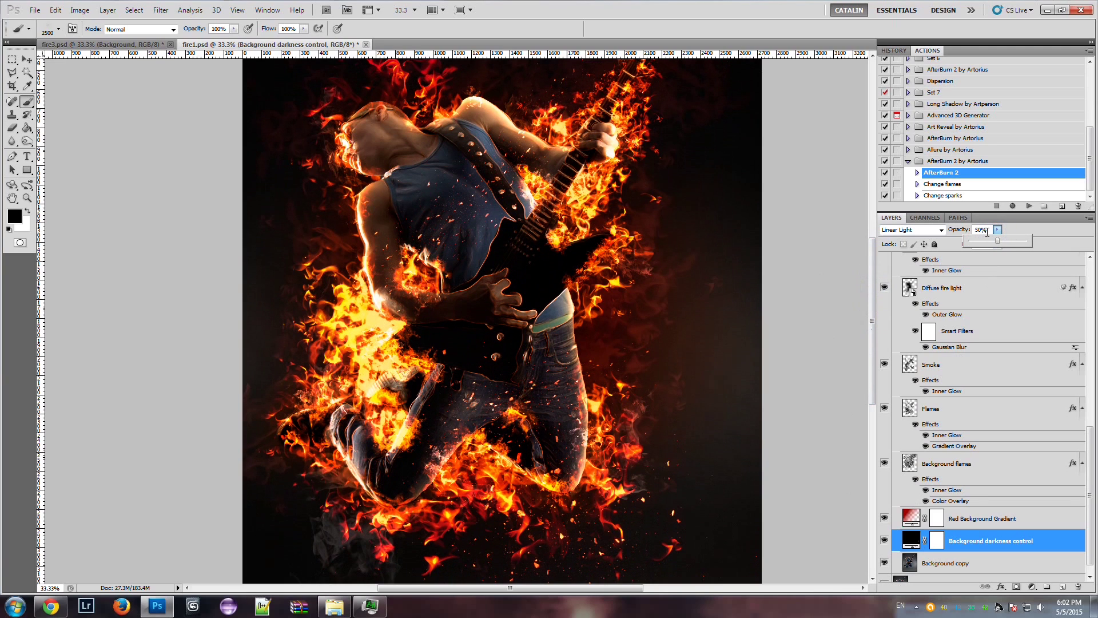
mouse_move(997, 242)
mouse_down()
mouse_move(1015, 242)
mouse_move(990, 239)
mouse_up()
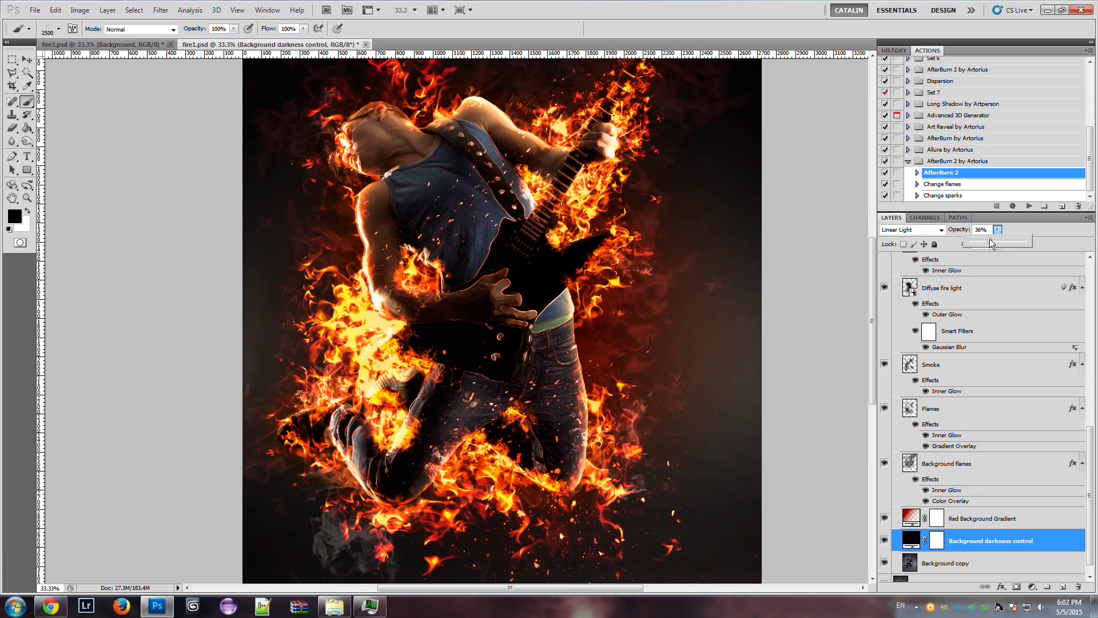
click(1048, 232)
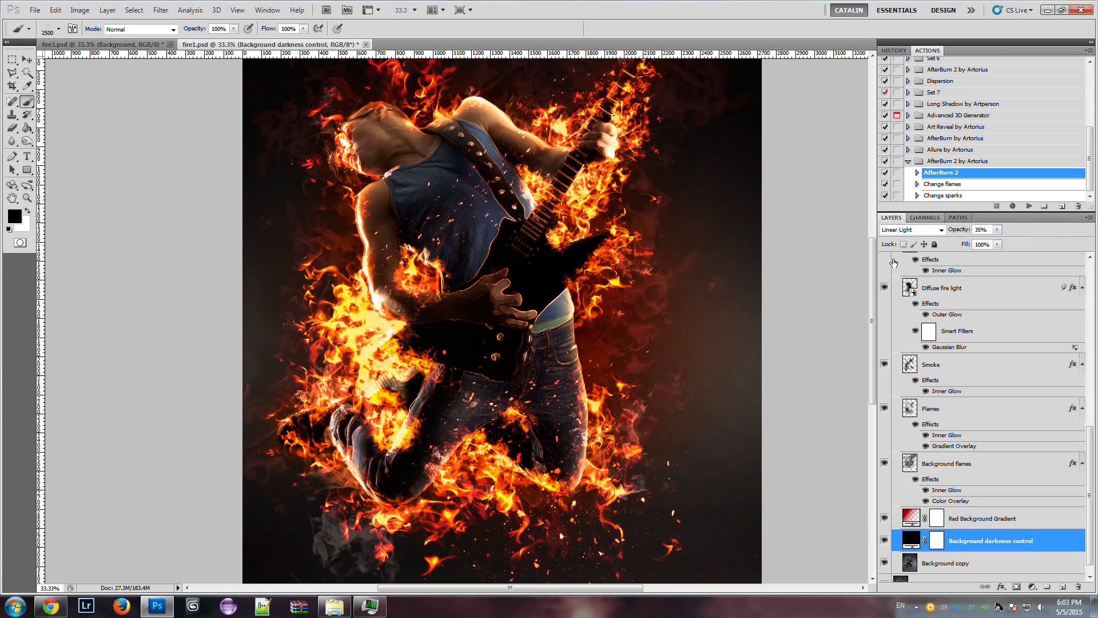
- Hide the Background darkness control layer, then show it again
mouse_move(871, 265)
mouse_down()
mouse_move(873, 233)
mouse_move(874, 245)
mouse_up()
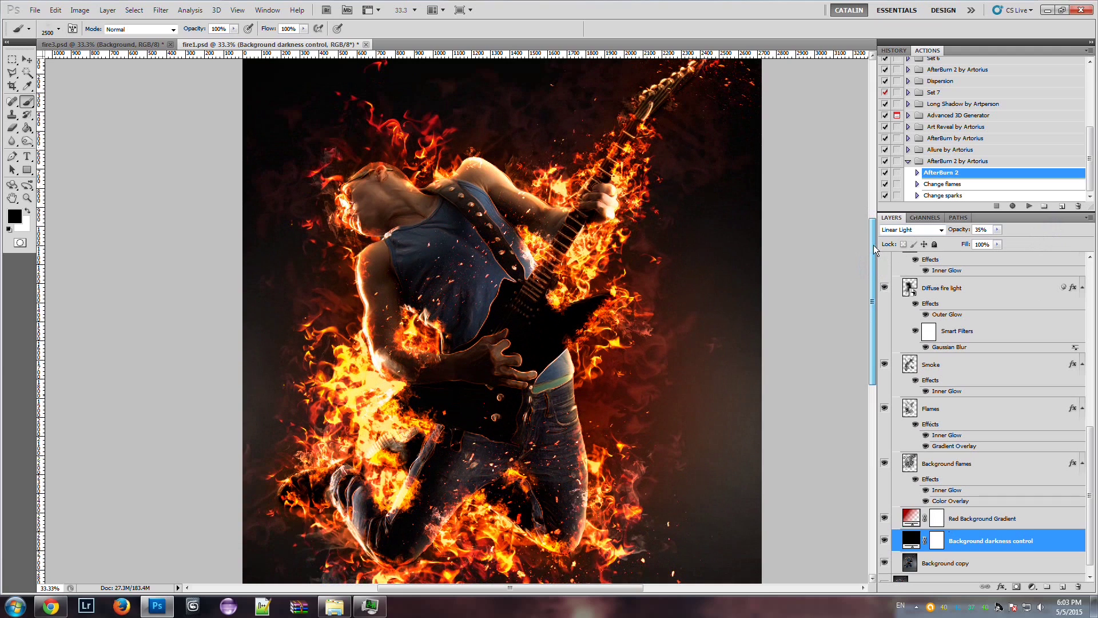
click(884, 541)
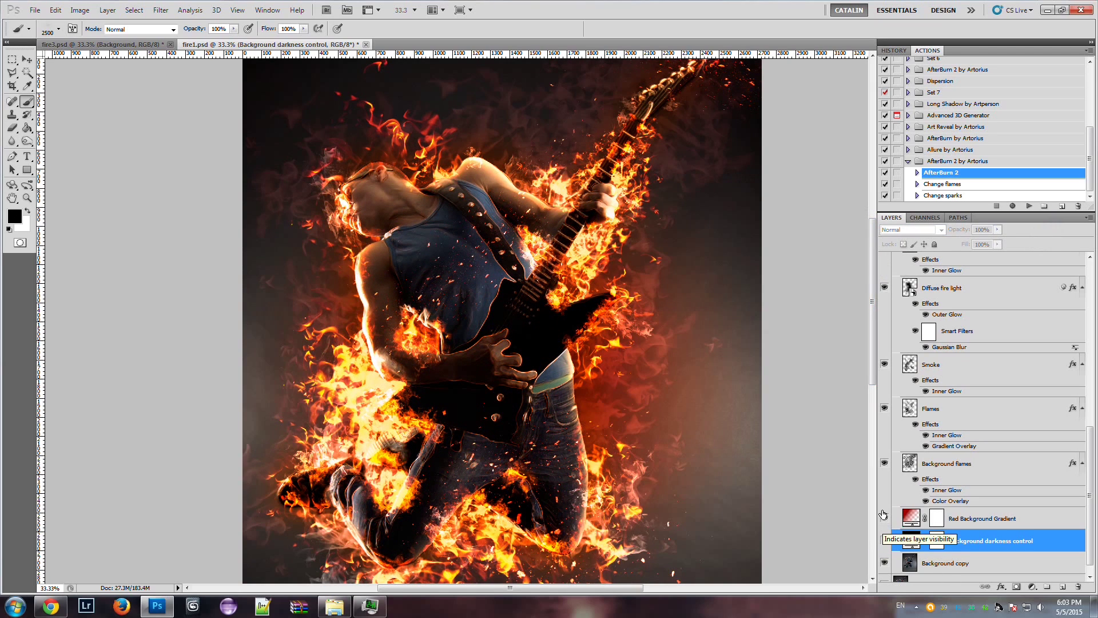
click(884, 541)
- Preview yellow, green and blue fills for Background darkness control, then cancel to keep black
double_click(911, 540)
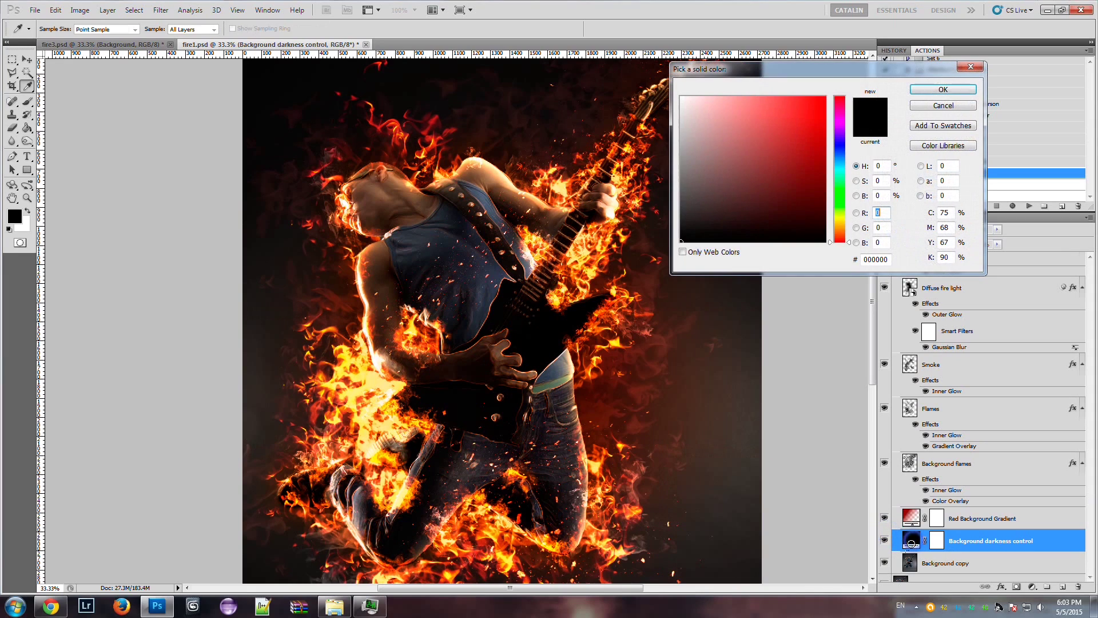
mouse_move(828, 234)
mouse_down()
mouse_move(816, 204)
mouse_move(826, 202)
mouse_move(825, 156)
mouse_up()
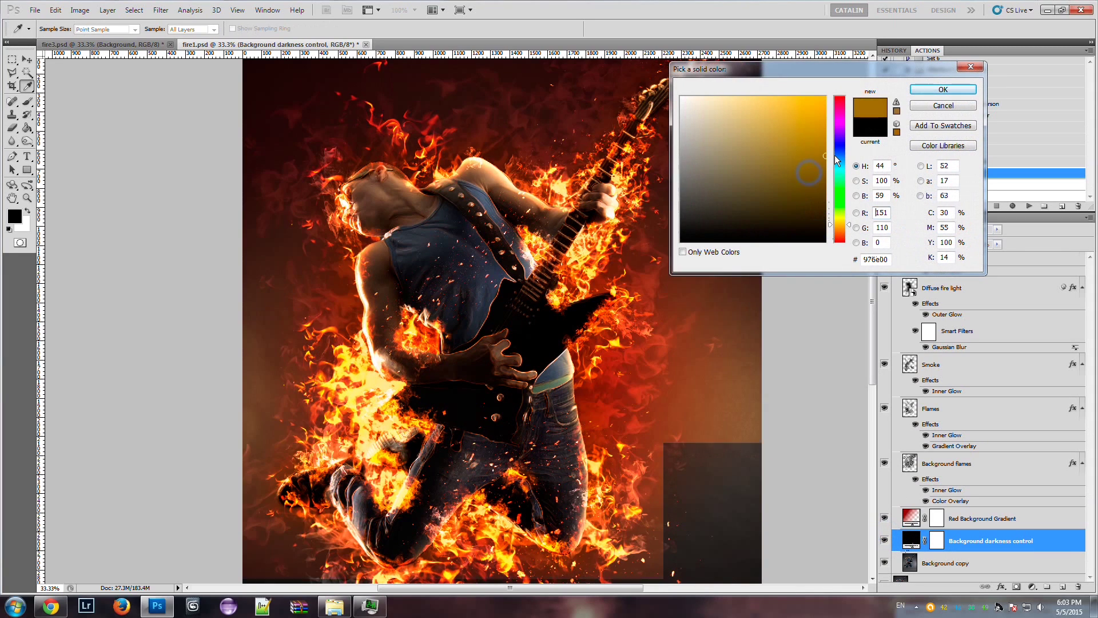
click(839, 208)
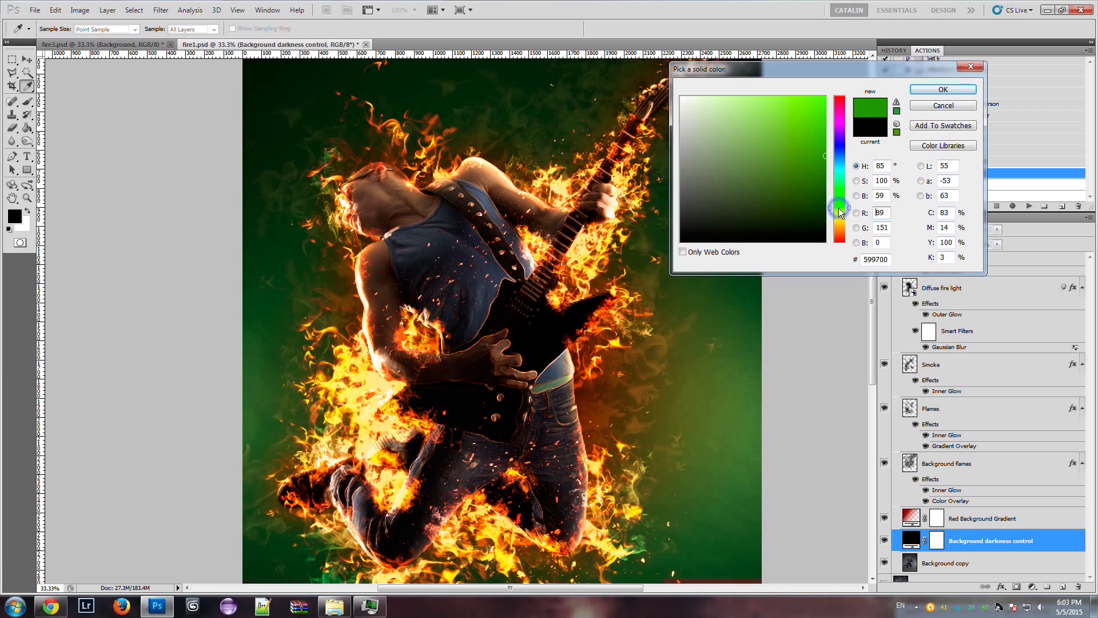
click(839, 160)
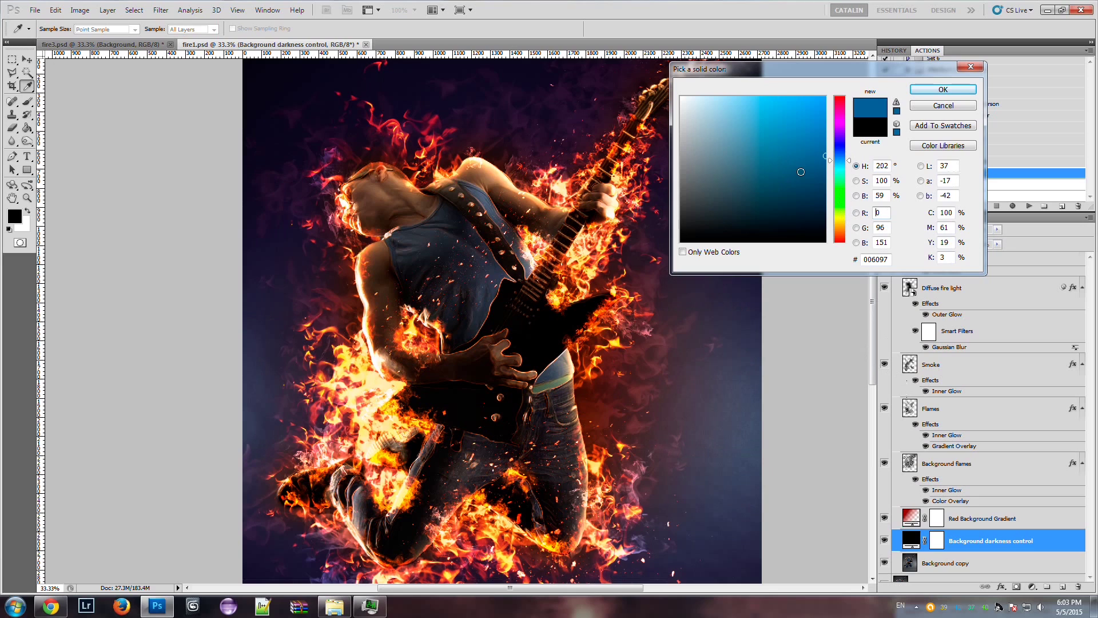
mouse_move(801, 172)
mouse_down()
mouse_move(790, 146)
mouse_move(767, 146)
mouse_up()
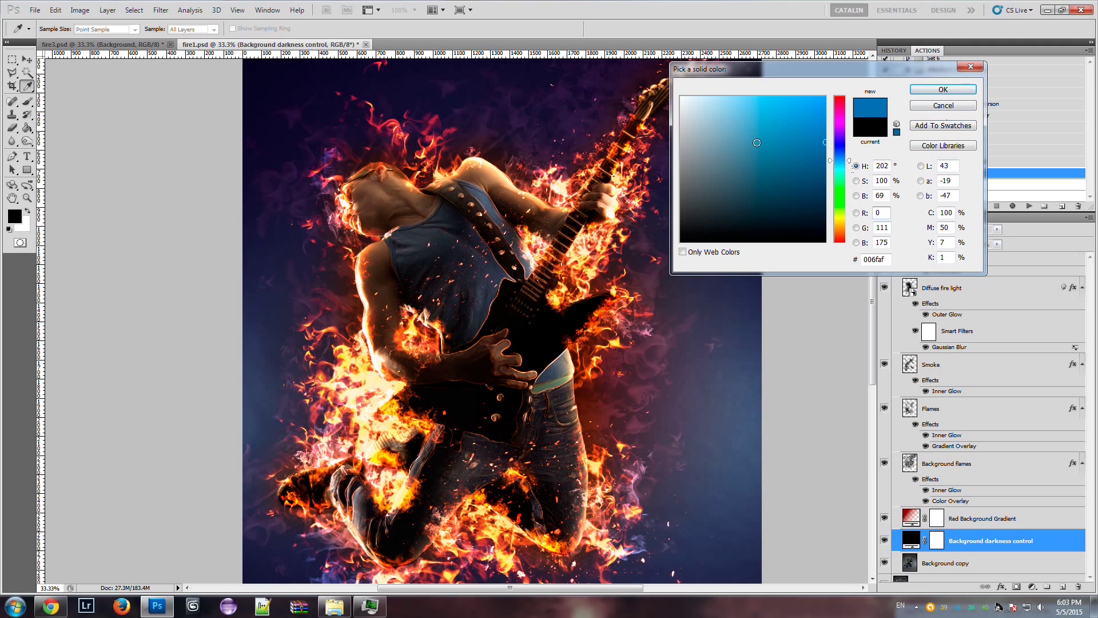
click(814, 128)
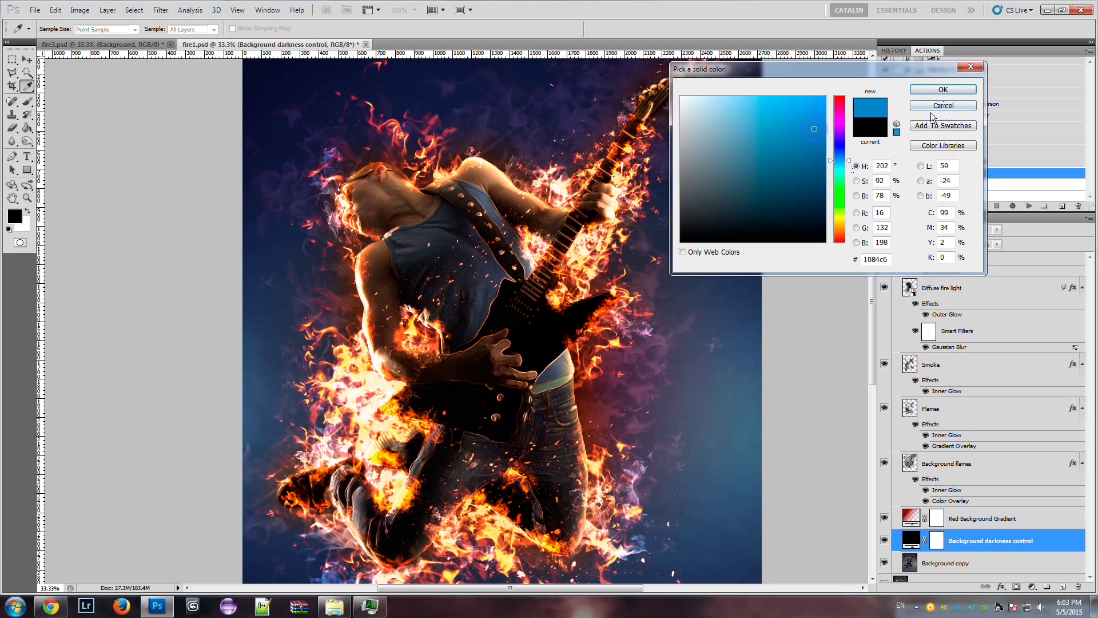
click(927, 108)
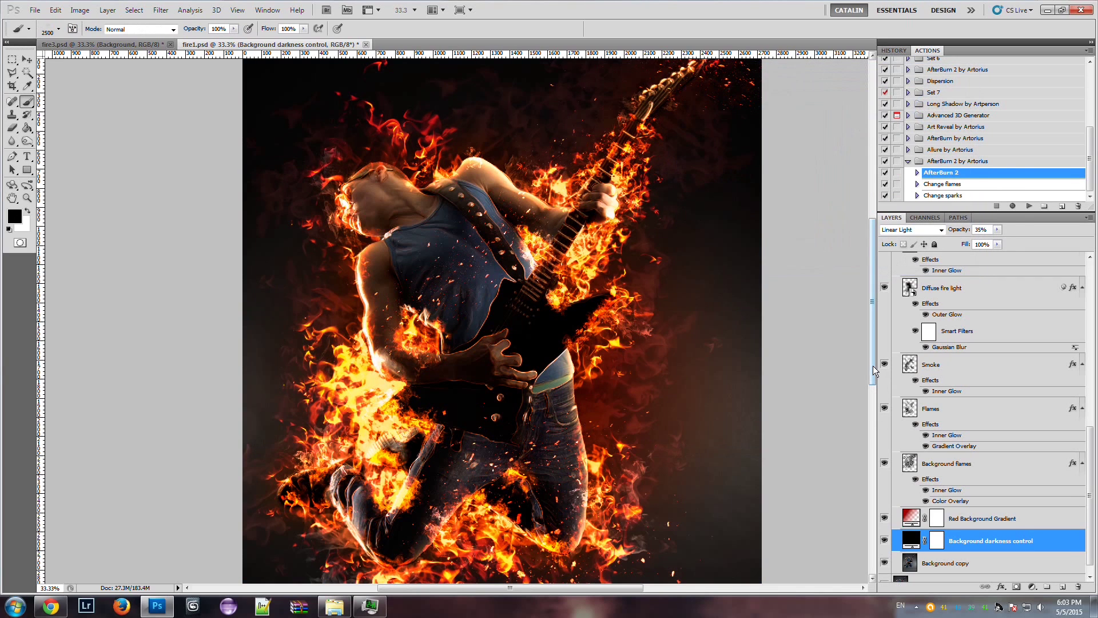
- Hide Background darkness control, then compare Red Background Gradient off and on, leaving it visible
click(884, 540)
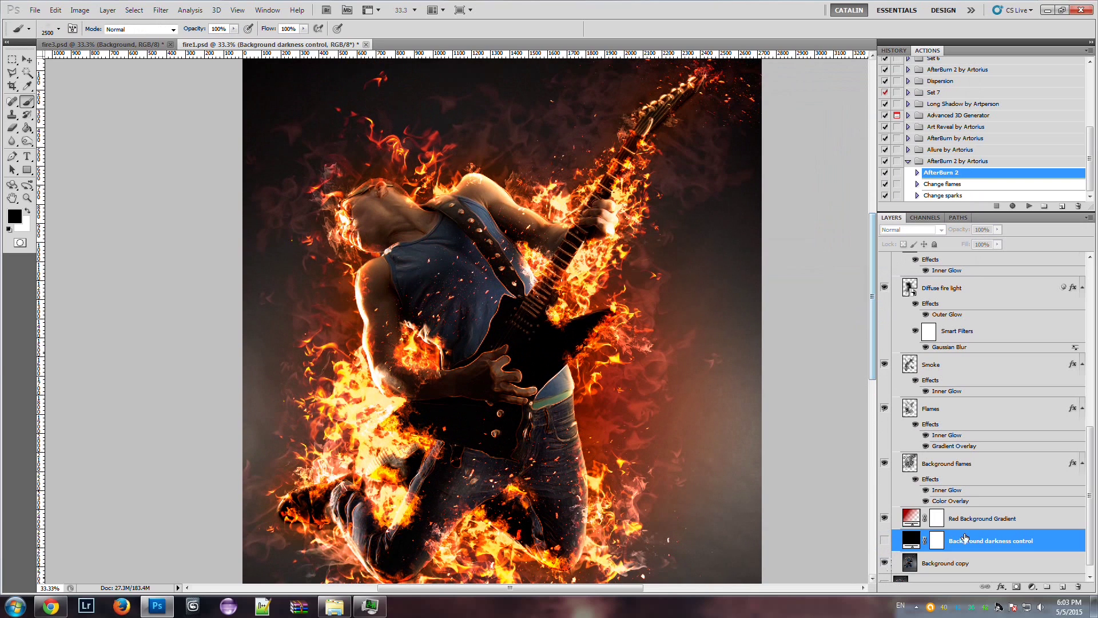
click(975, 521)
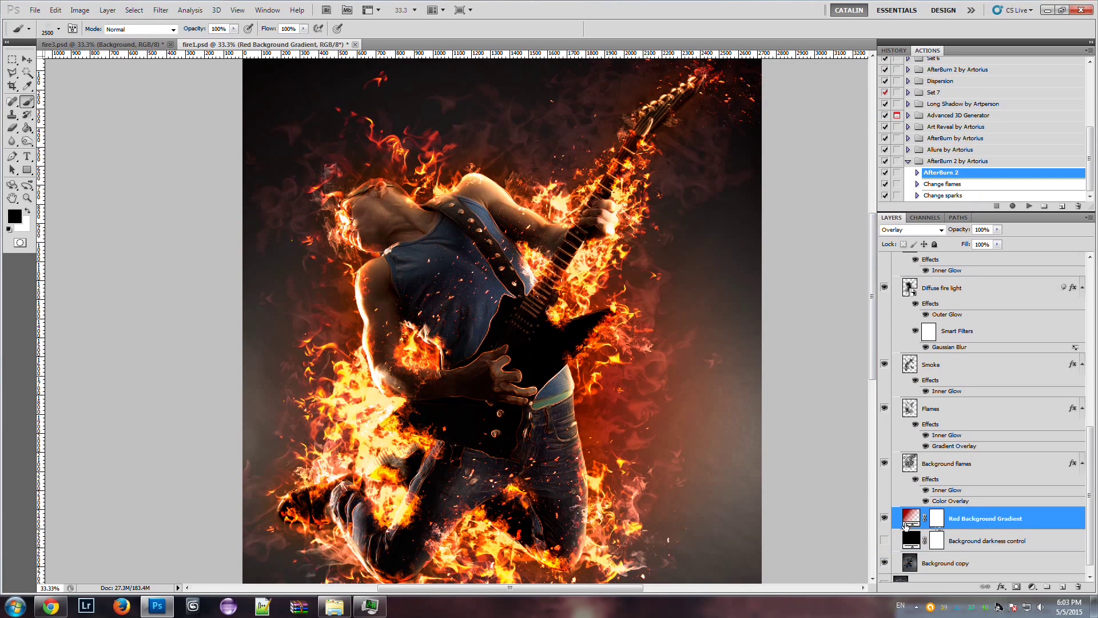
click(885, 518)
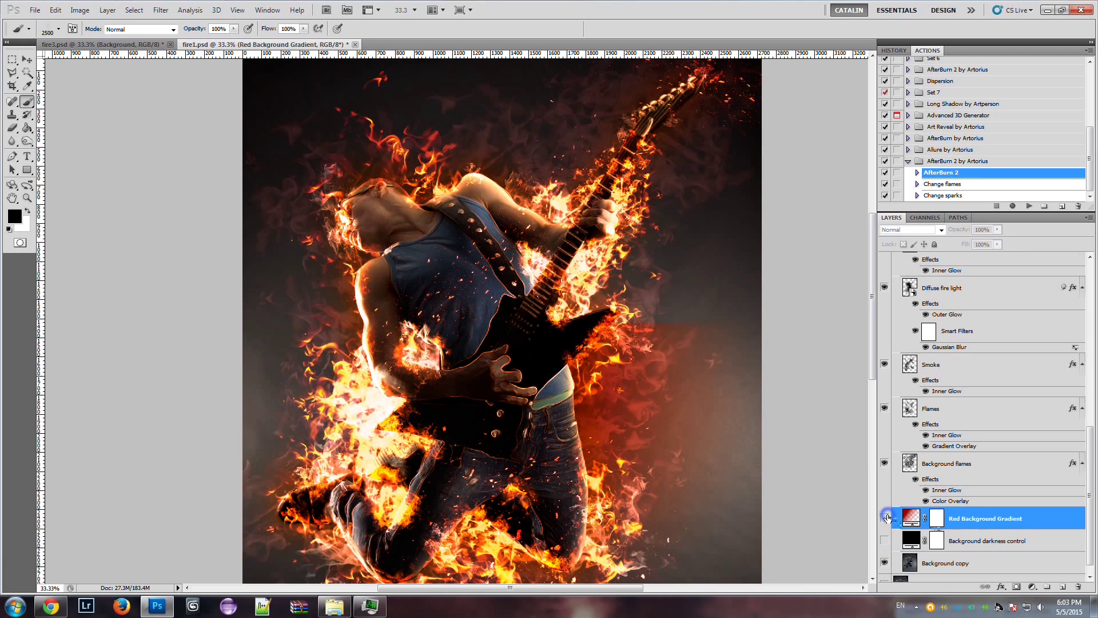
click(885, 518)
click(885, 518)
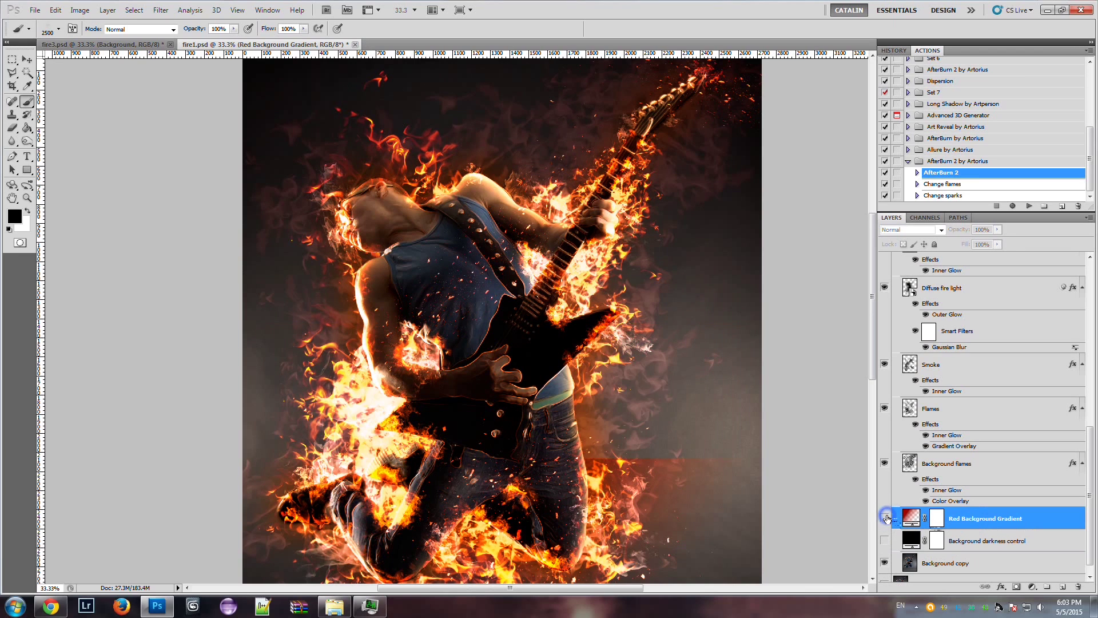
click(885, 518)
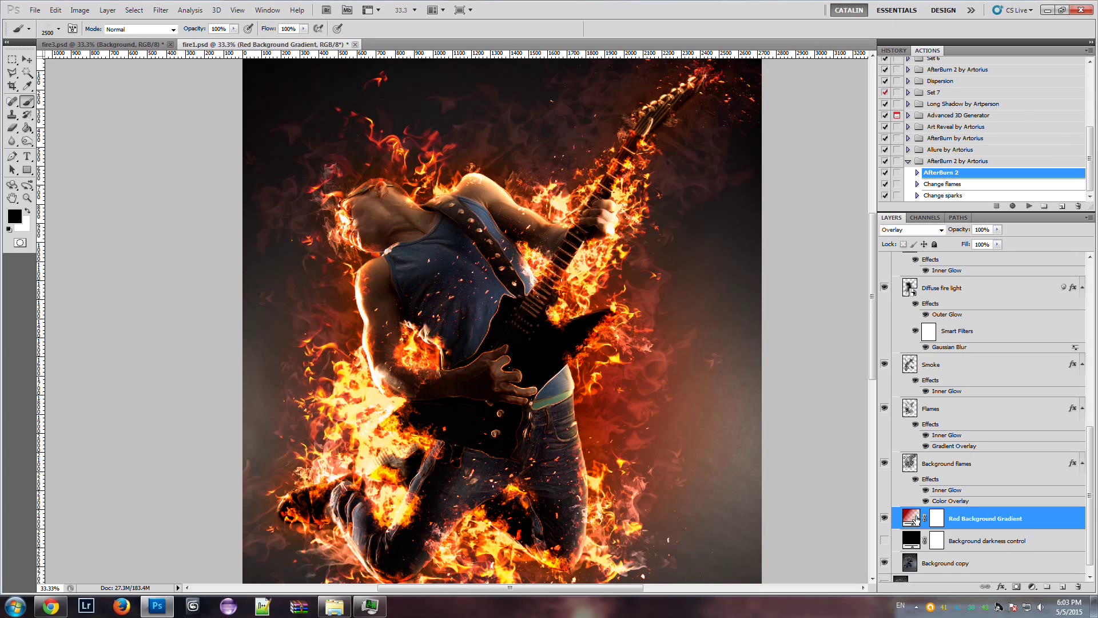
click(884, 519)
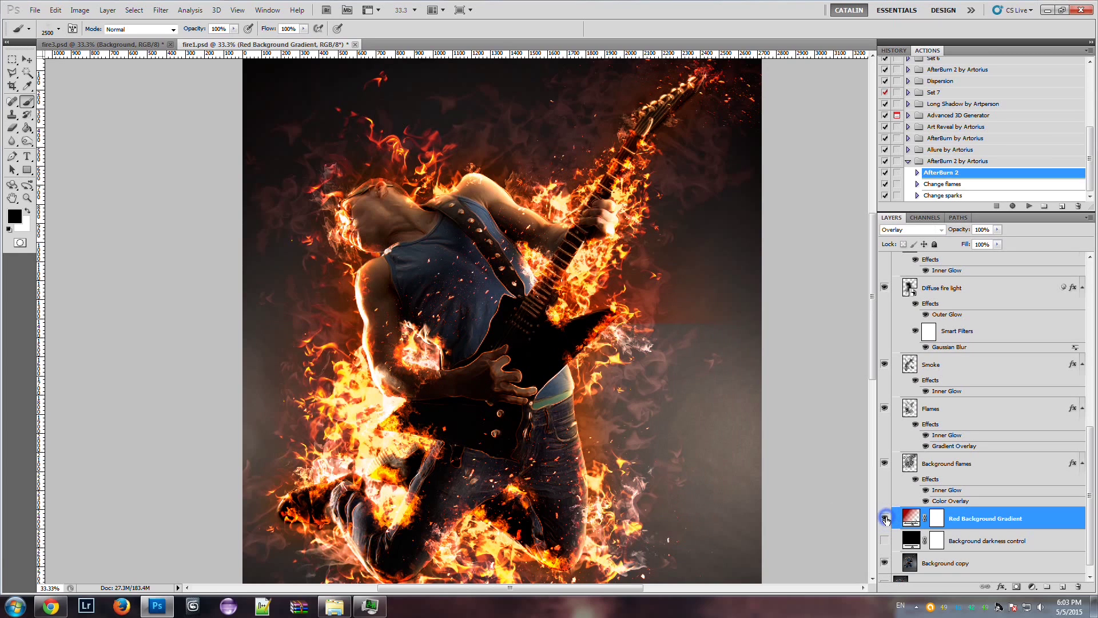
click(885, 518)
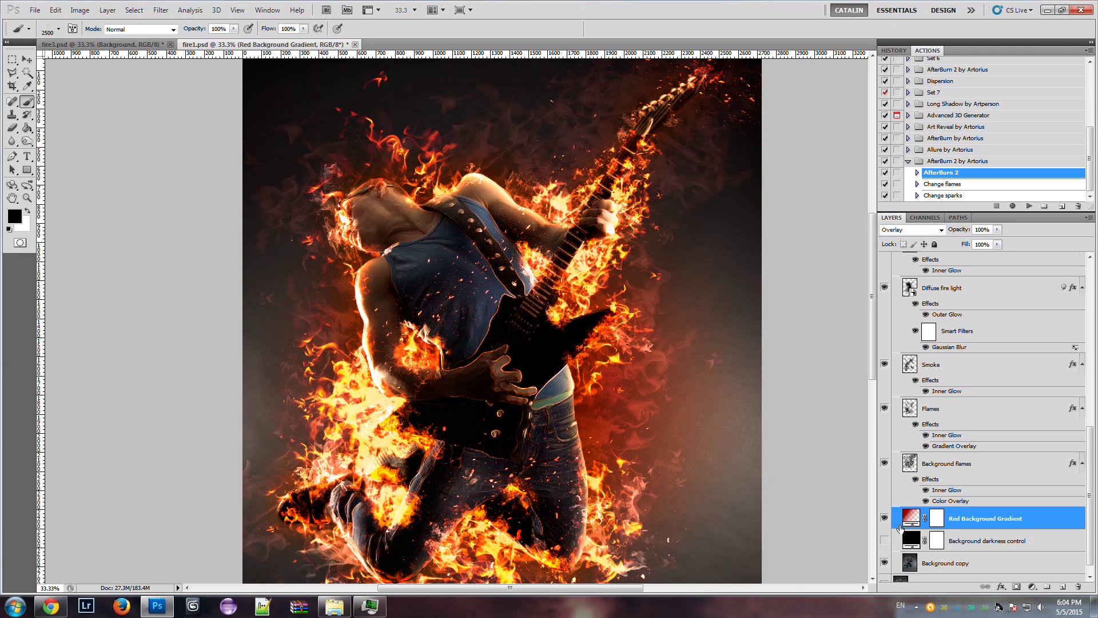
- In the Red Background Gradient fill, set the angle to 30.96° and try reversing the direction
double_click(911, 518)
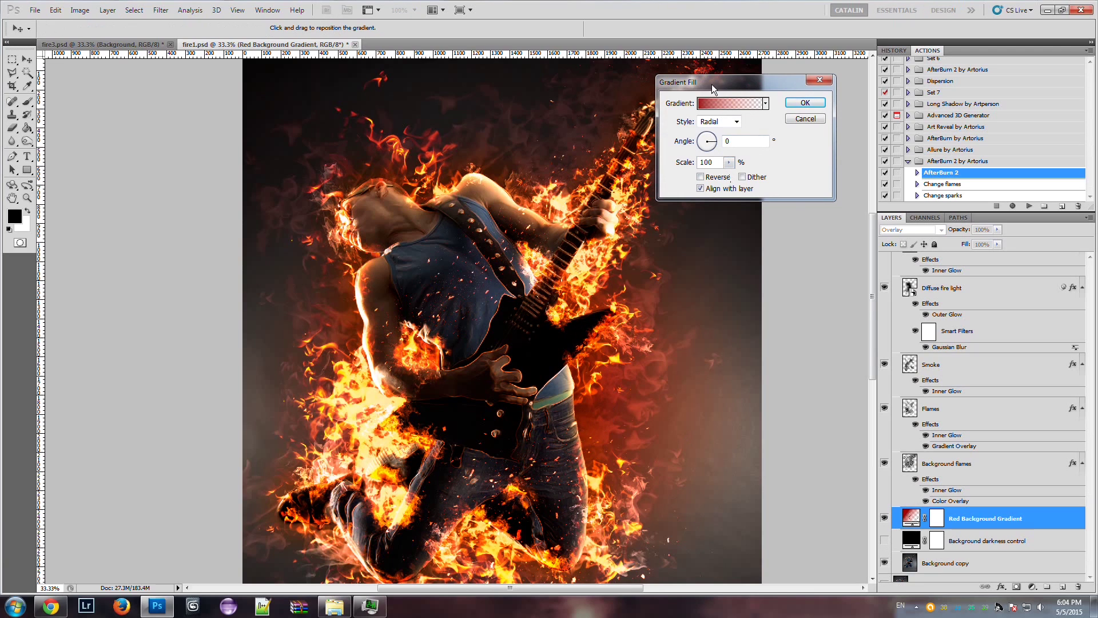
drag(711, 84, 810, 81)
drag(810, 147, 809, 140)
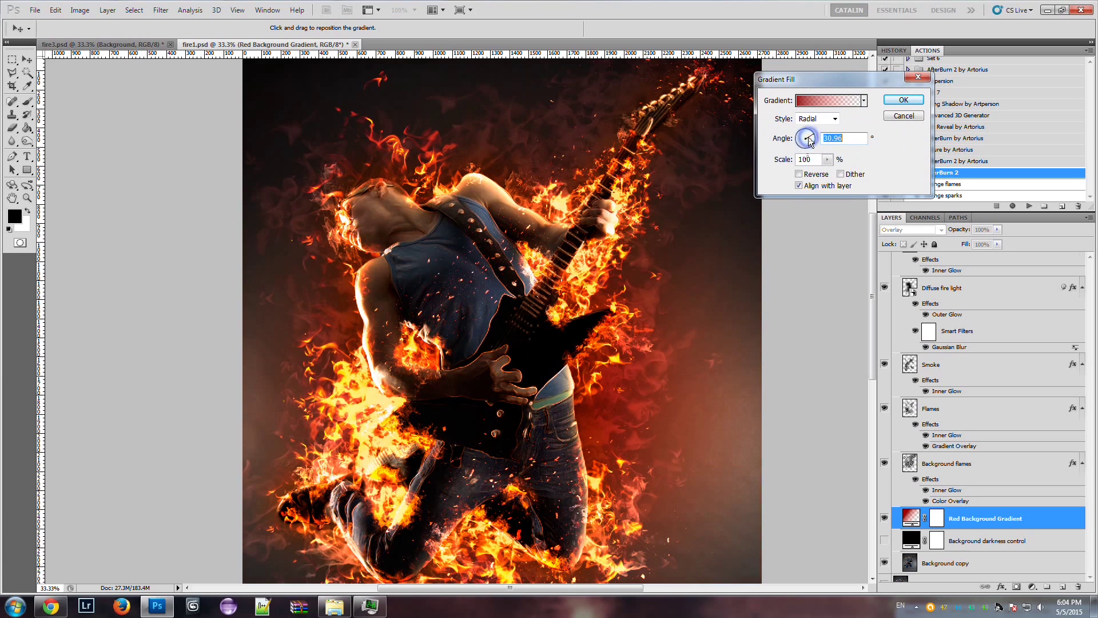
click(809, 175)
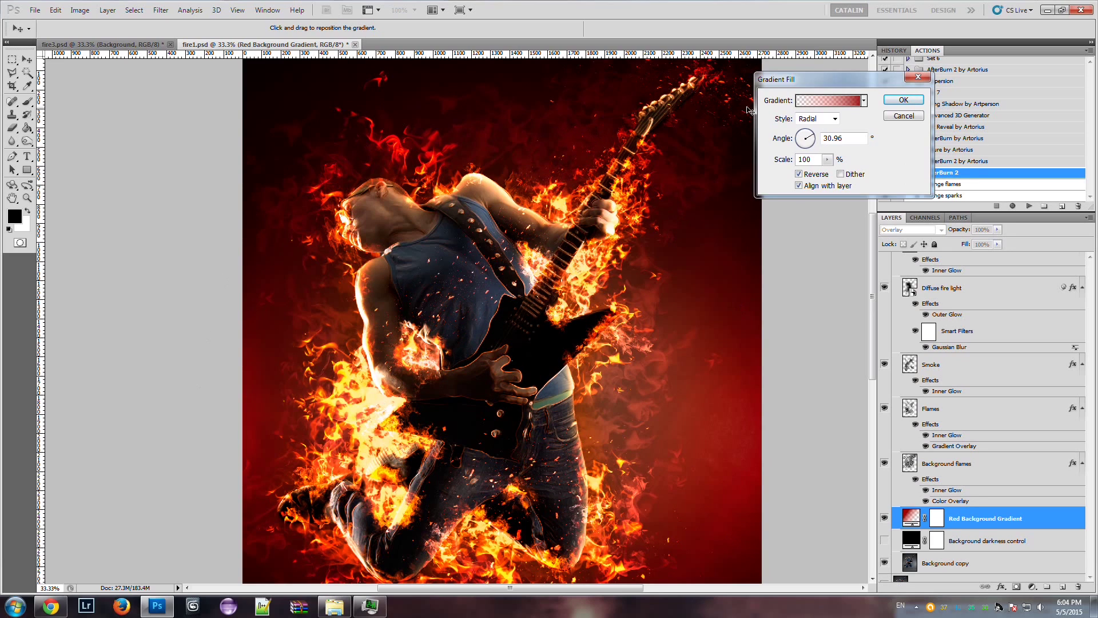
click(812, 175)
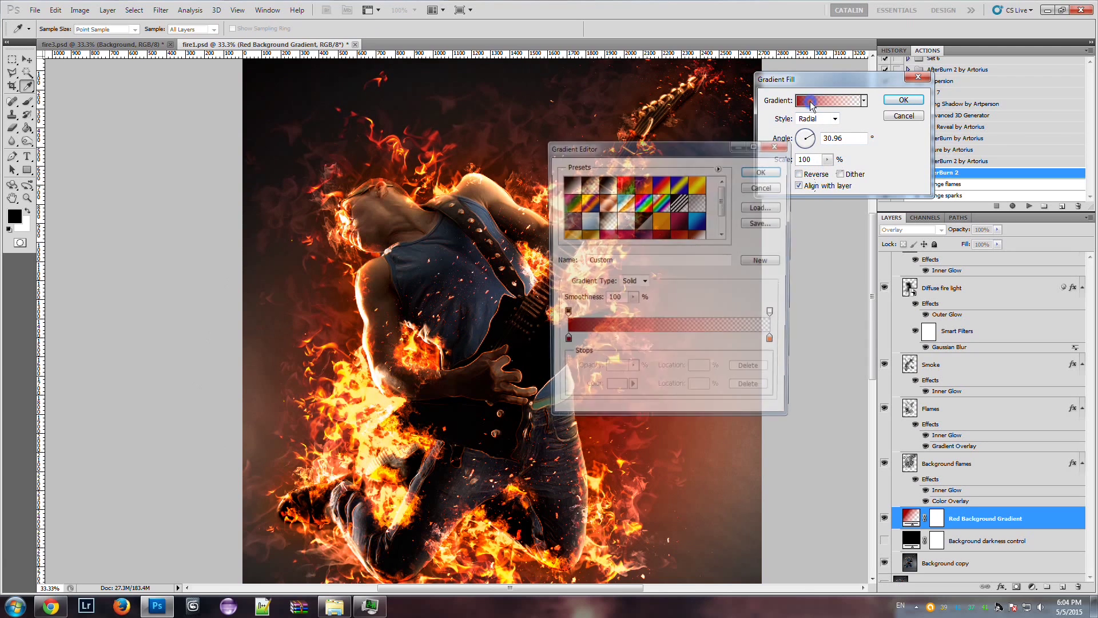
- Preview a green left colour stop, then cancel all gradient dialogs to keep the red glow
drag(687, 148, 948, 104)
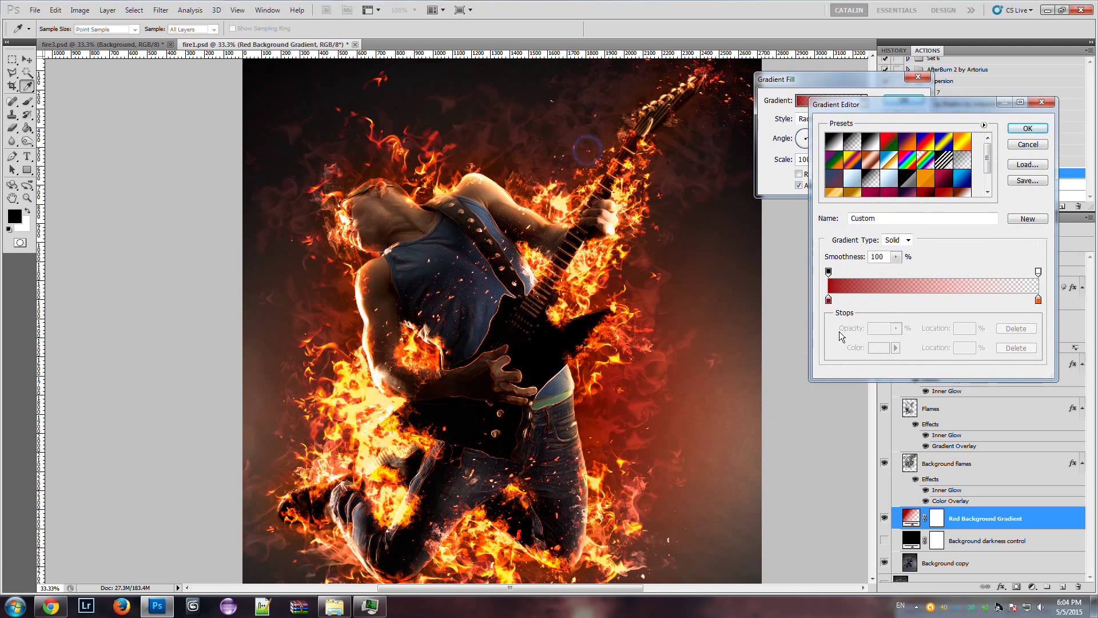
click(828, 298)
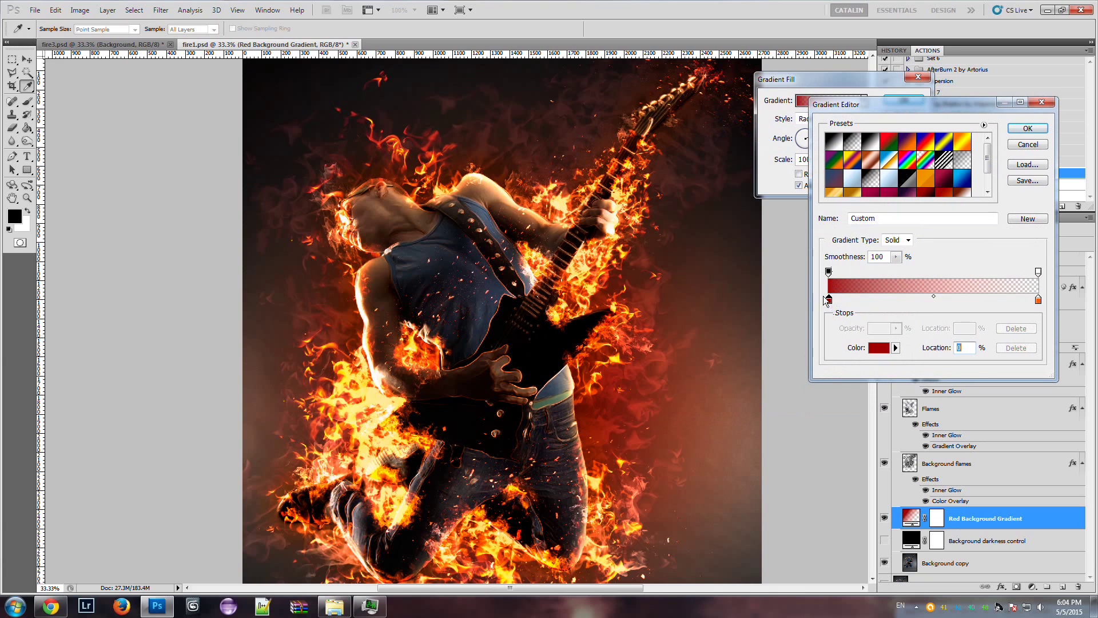
double_click(829, 300)
drag(845, 220, 829, 87)
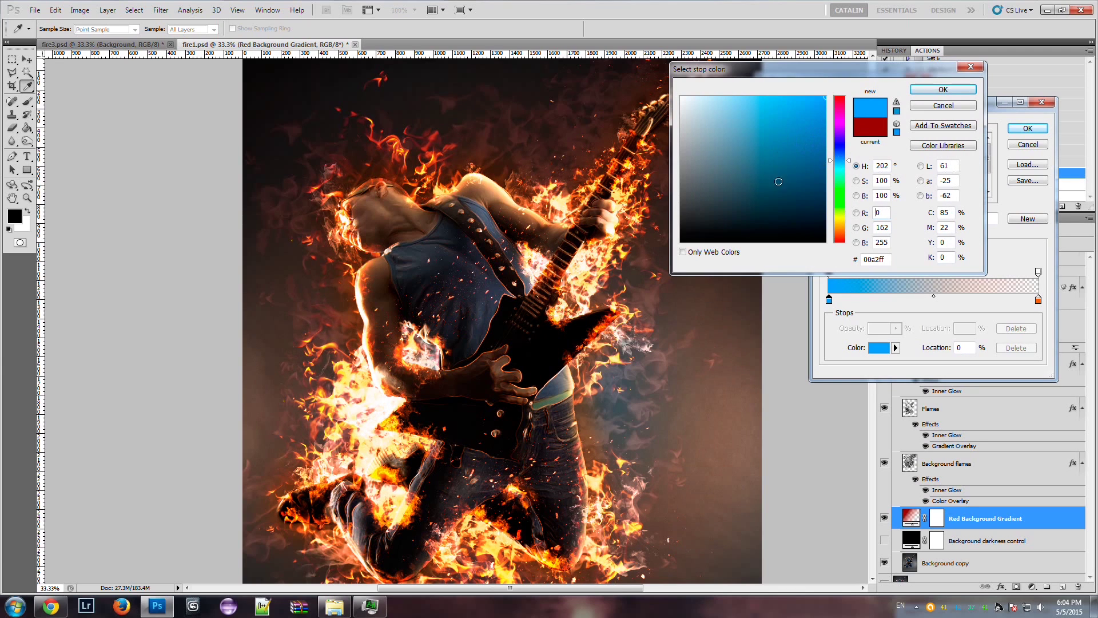
mouse_move(841, 241)
mouse_down()
mouse_move(841, 210)
mouse_move(841, 231)
mouse_up()
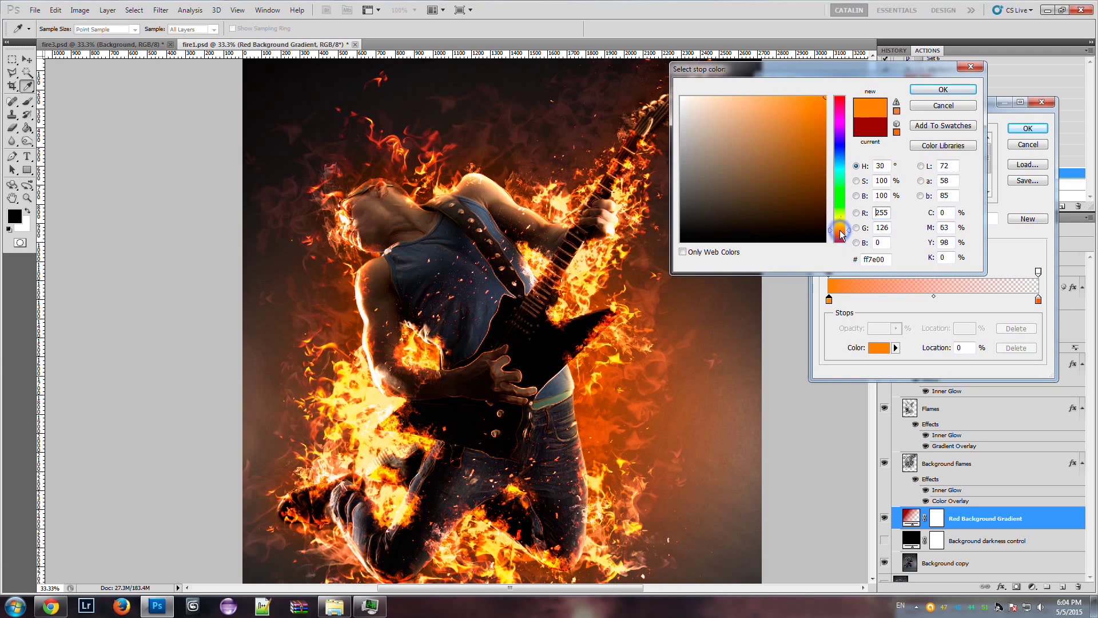
click(931, 105)
click(1028, 144)
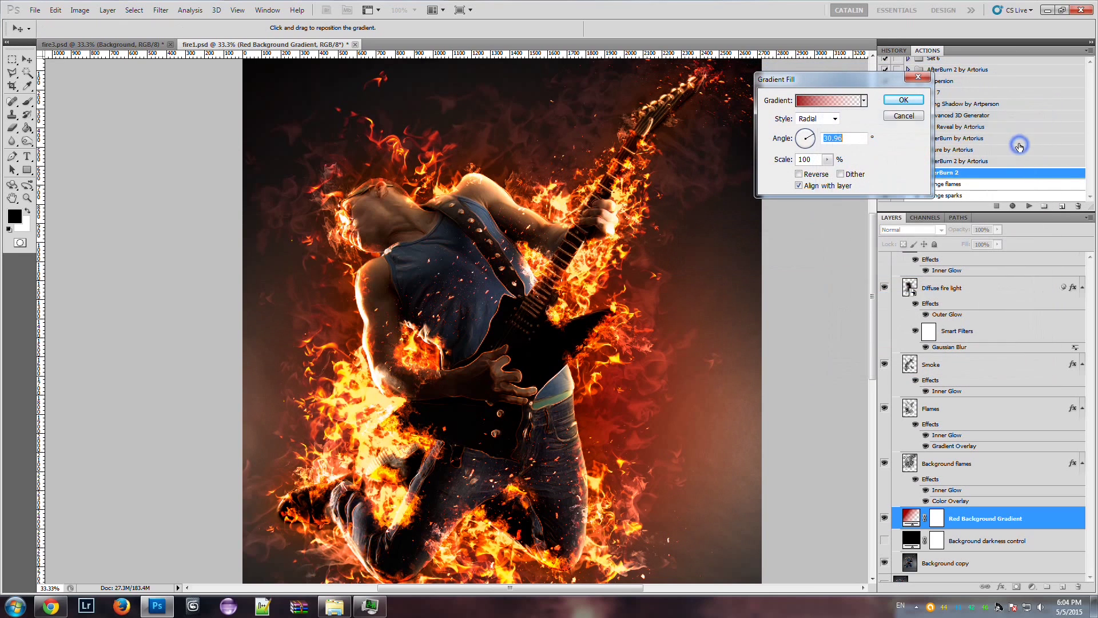
click(904, 116)
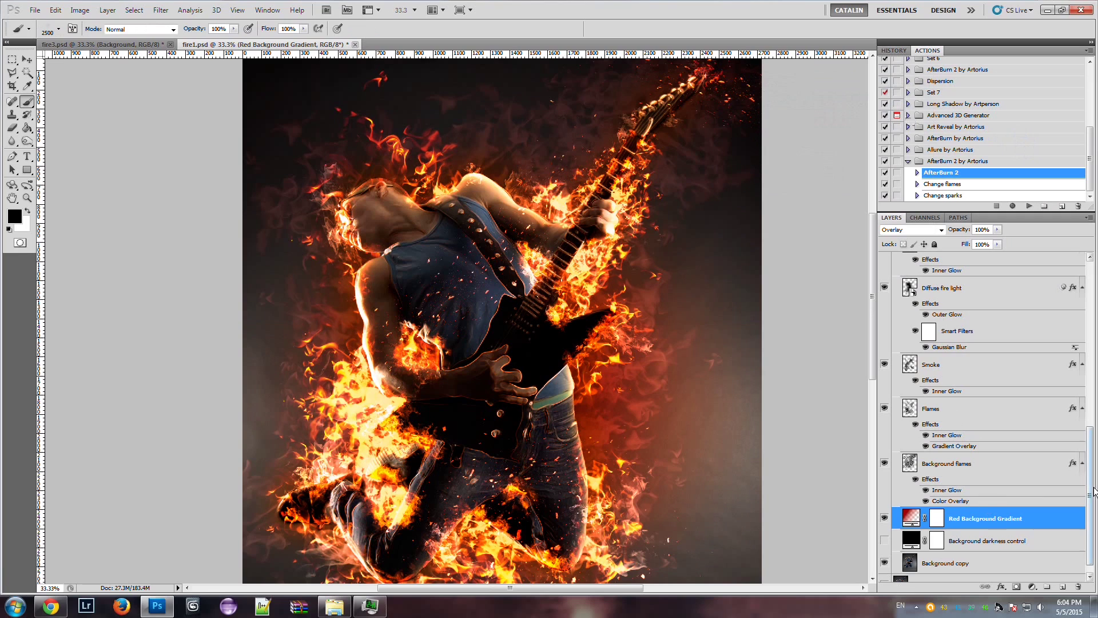
drag(1091, 495, 1090, 481)
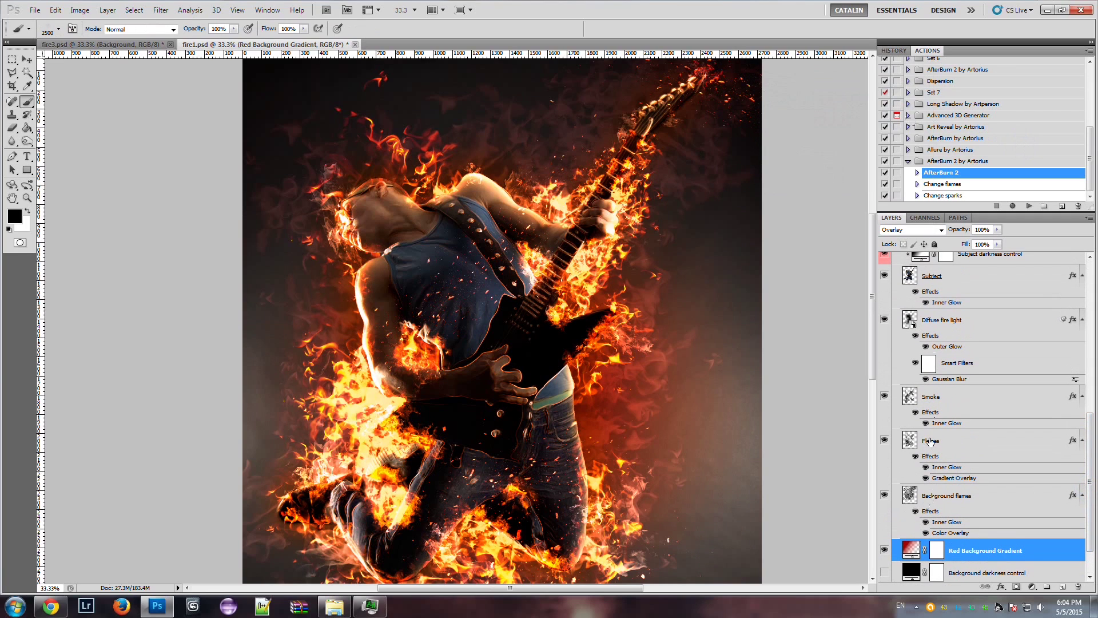
click(884, 495)
click(884, 496)
click(884, 496)
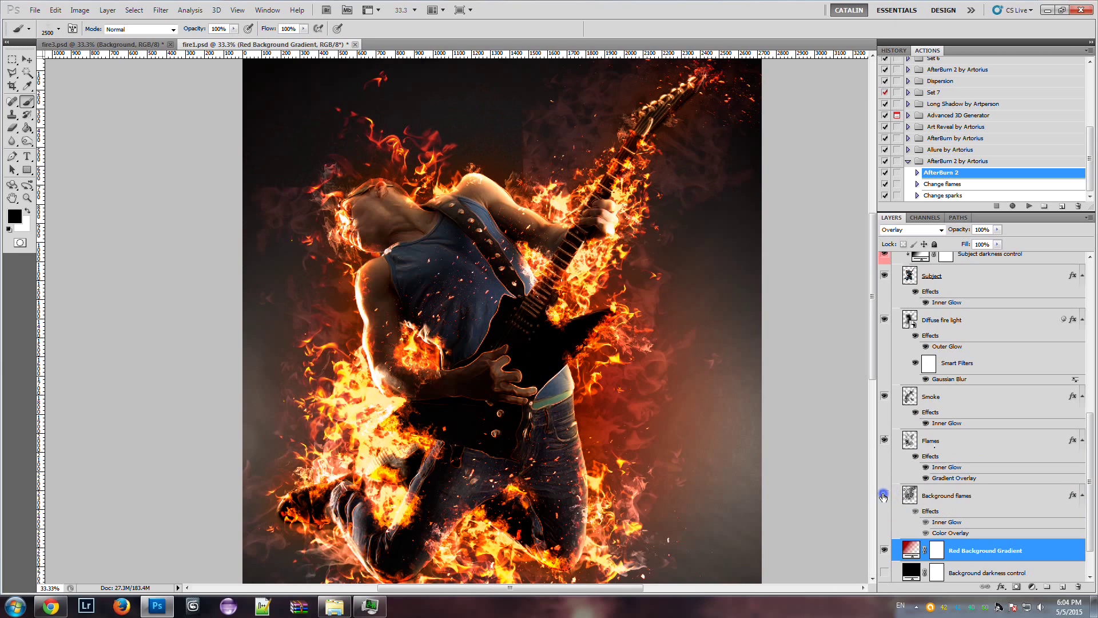
click(884, 496)
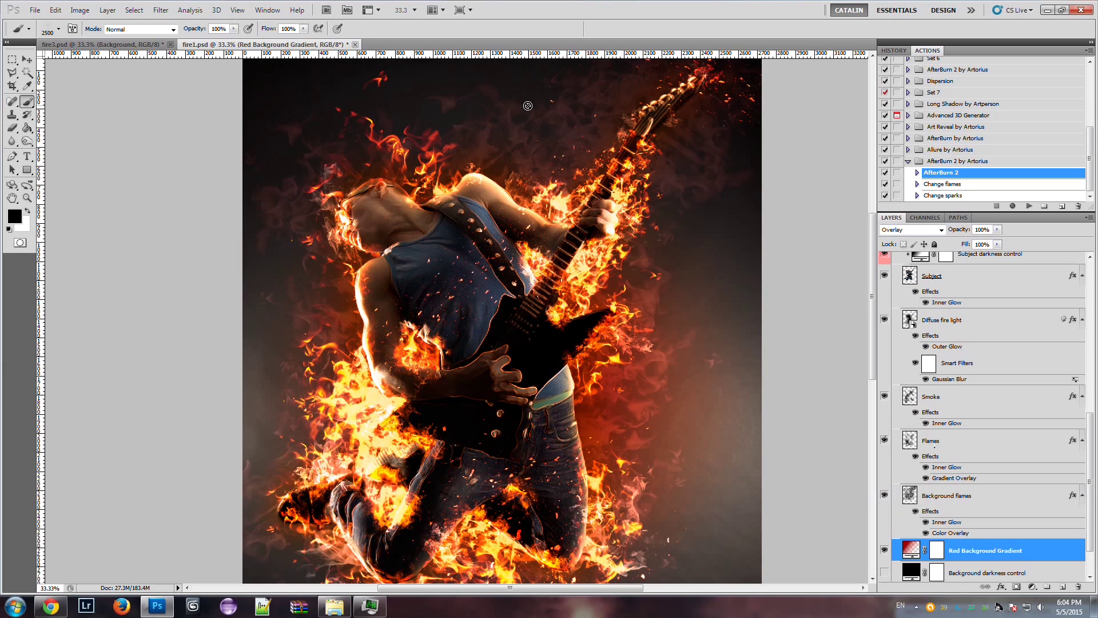
click(963, 498)
click(934, 441)
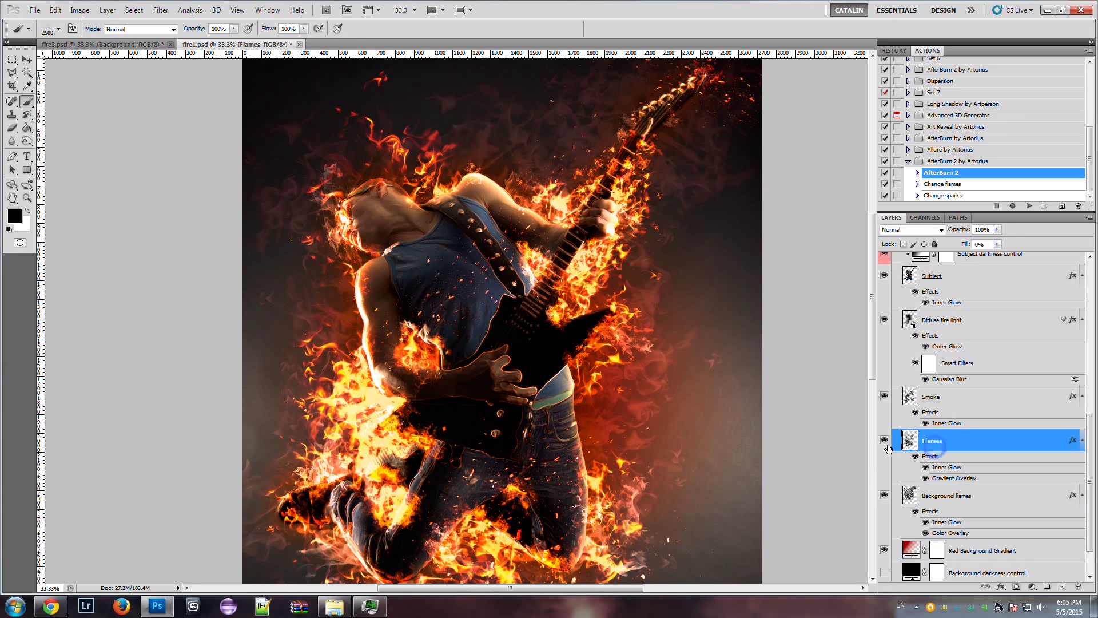
click(885, 440)
click(885, 440)
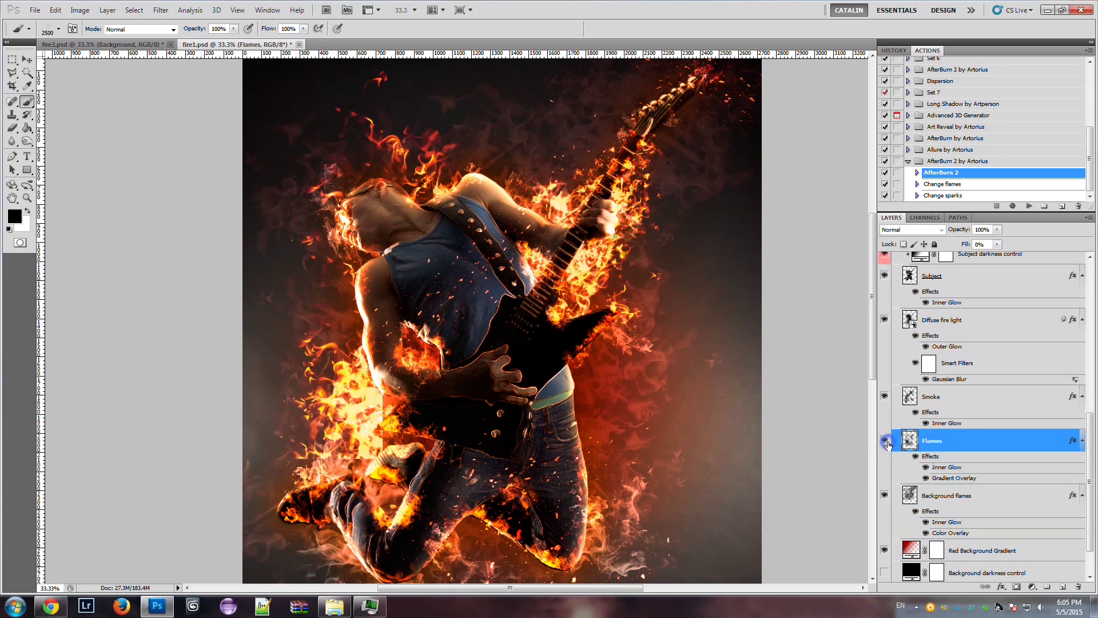
click(885, 397)
click(885, 397)
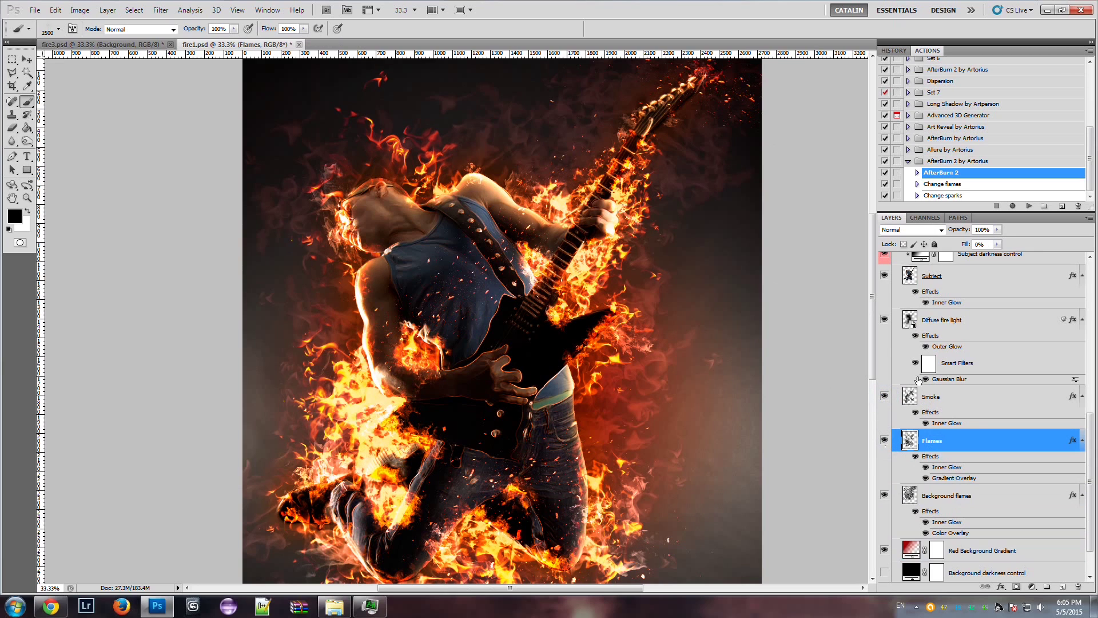
click(885, 319)
click(885, 319)
scroll(903, 331, up, 2)
click(884, 321)
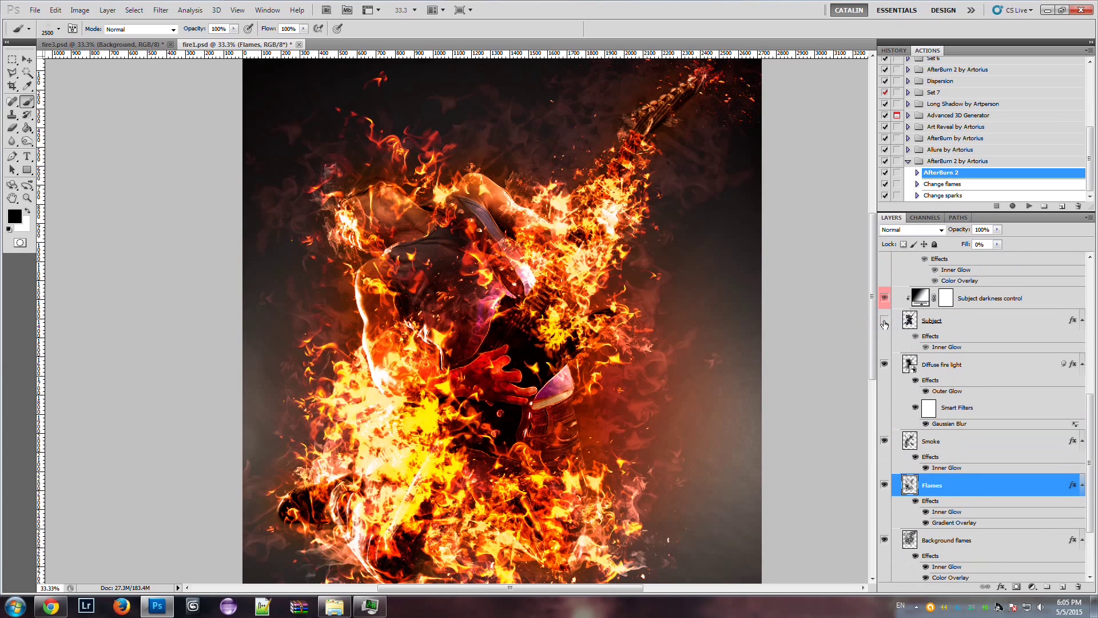
click(885, 322)
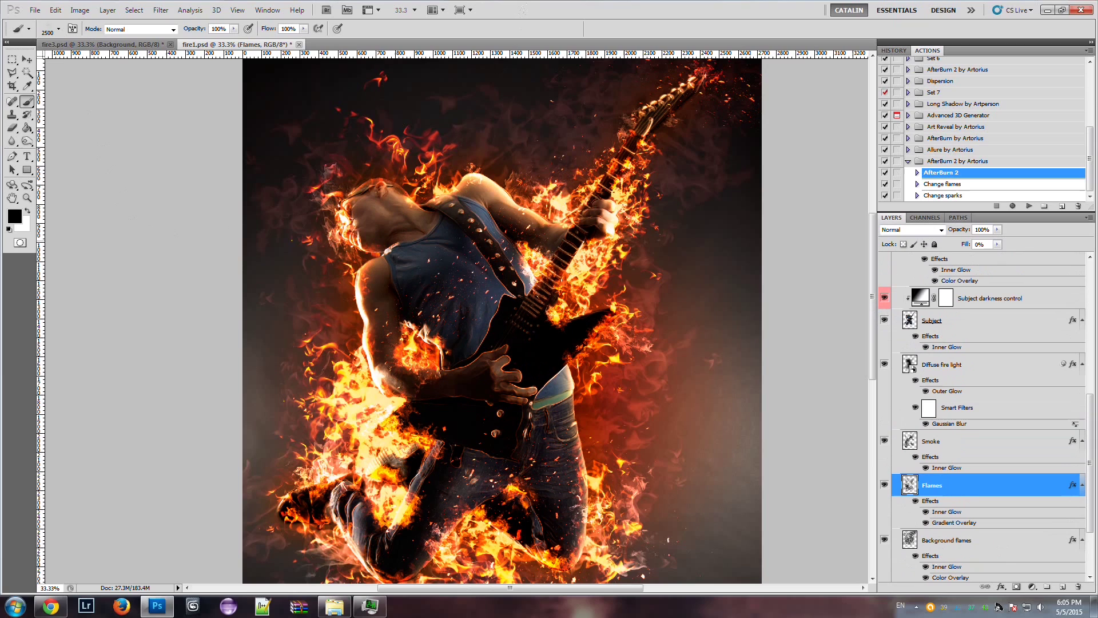
scroll(1008, 360, up, 2)
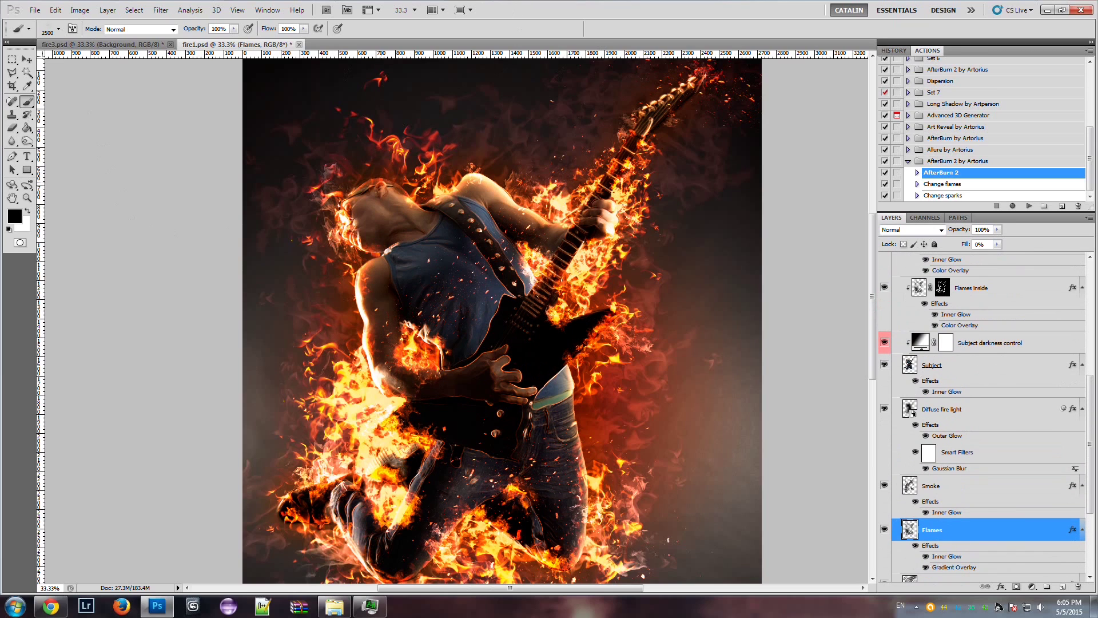
click(26, 60)
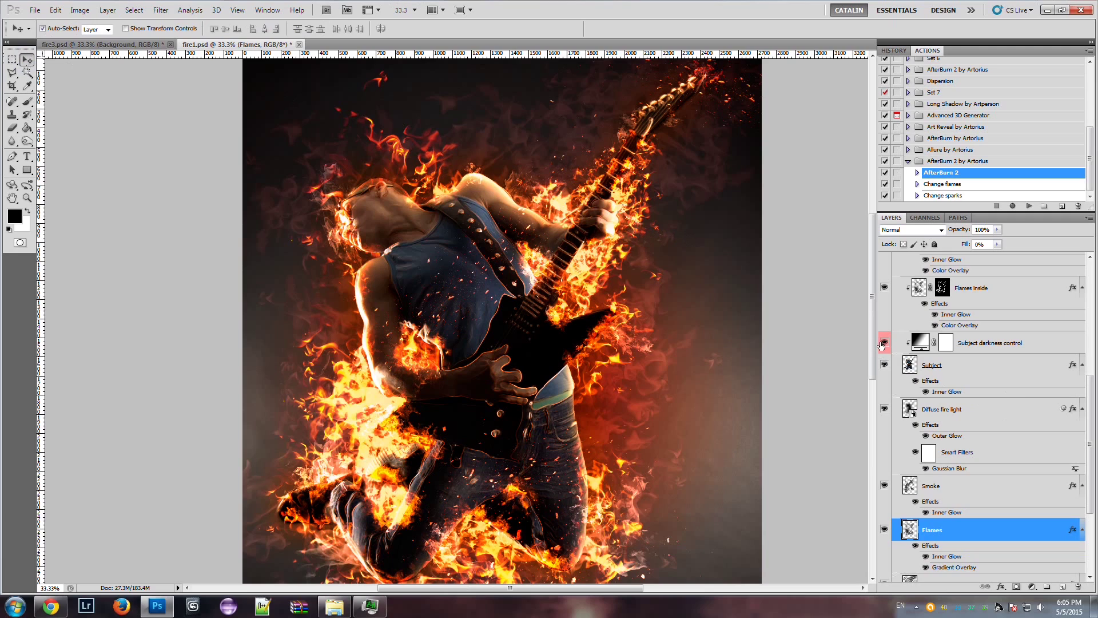
- Compare Subject darkness control off and on, then set its opacity to 37%
click(977, 348)
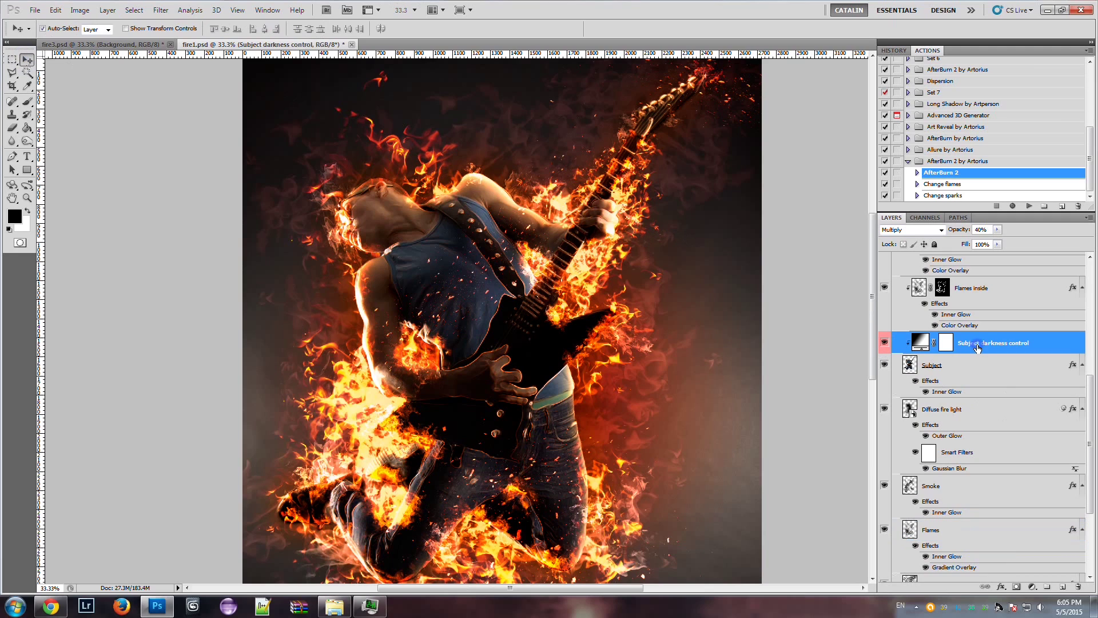
click(884, 343)
click(885, 343)
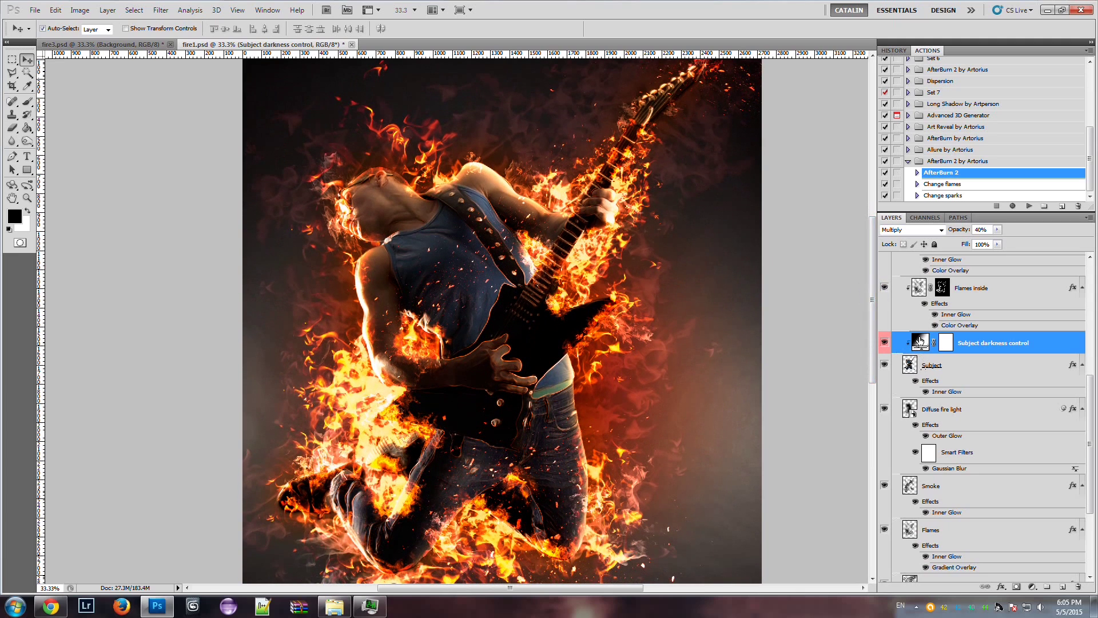
click(997, 230)
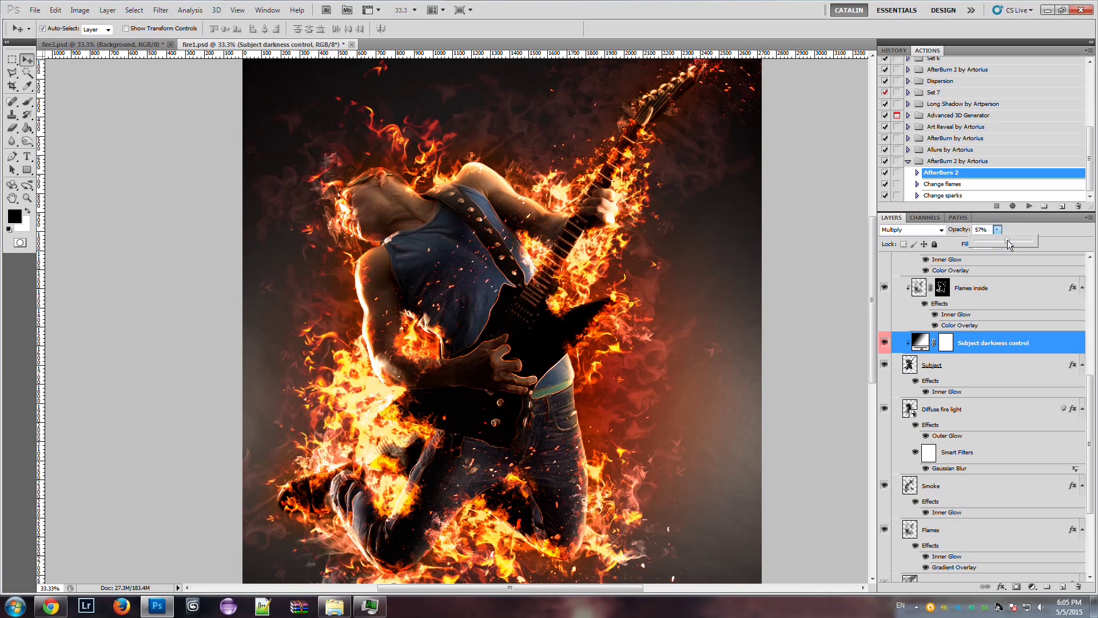
drag(998, 243, 1034, 242)
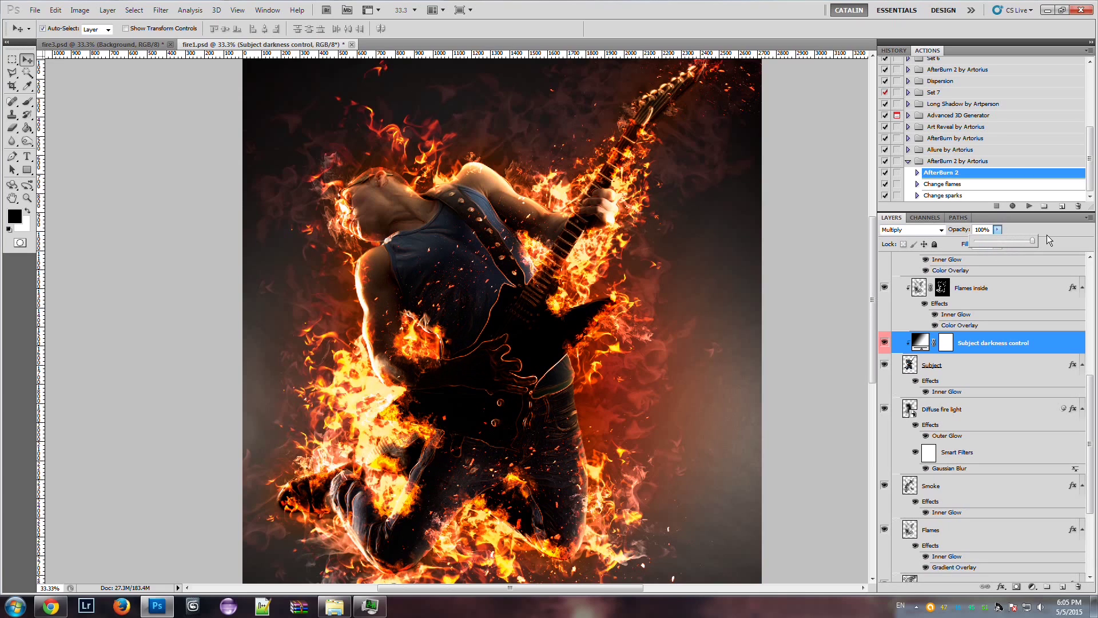
drag(1046, 235, 1025, 239)
drag(999, 240, 996, 240)
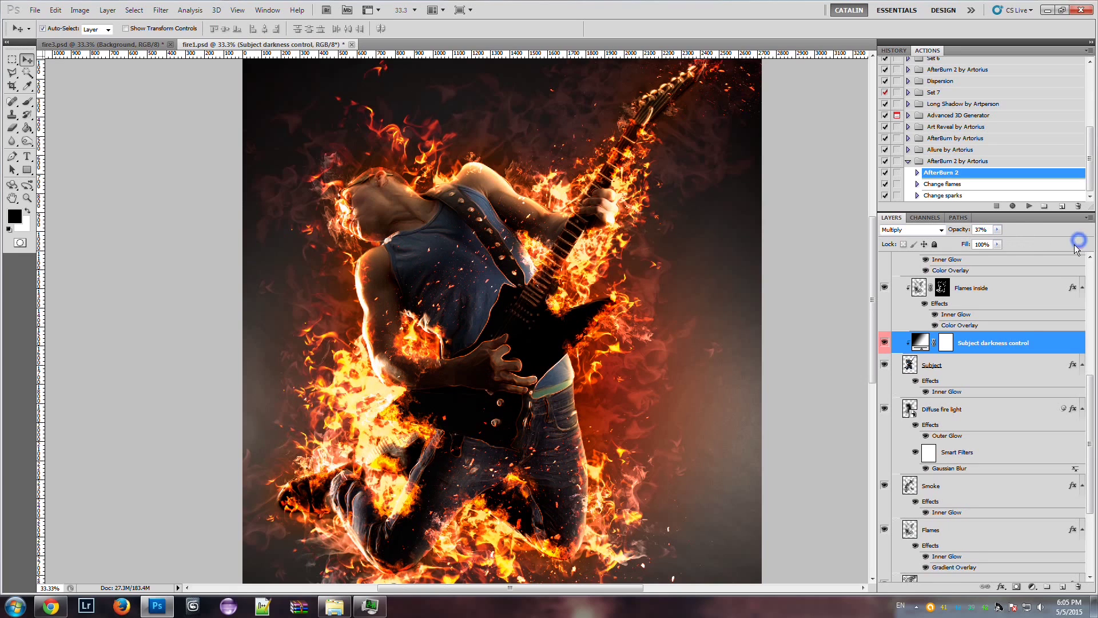
scroll(1015, 354, up, 2)
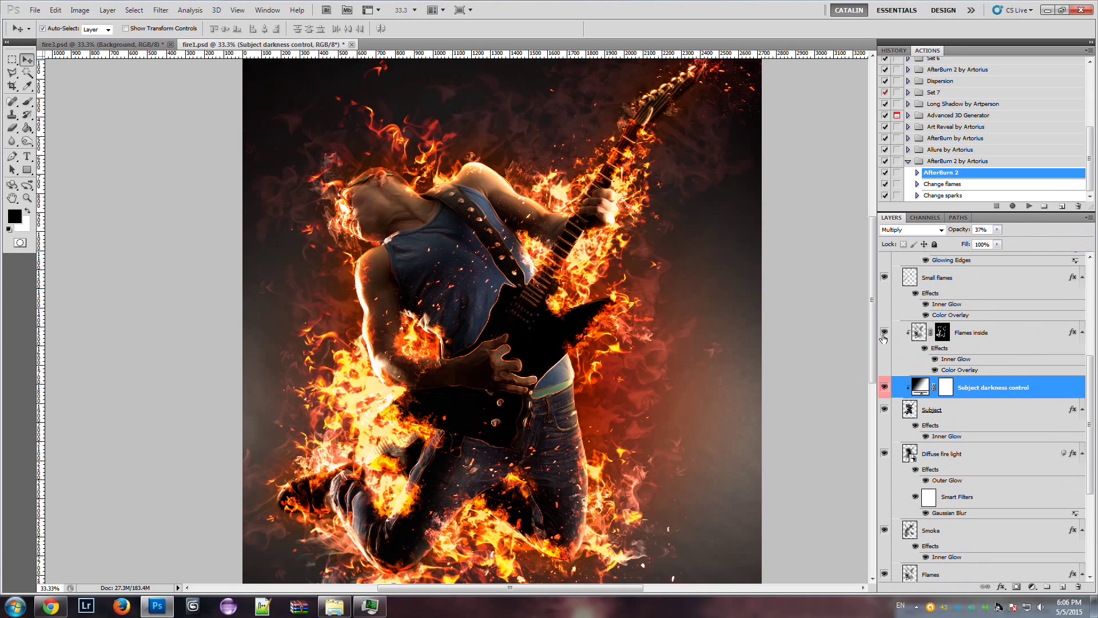
- Select Flames inside and compare the image with the Small flames layer hidden and shown
click(972, 333)
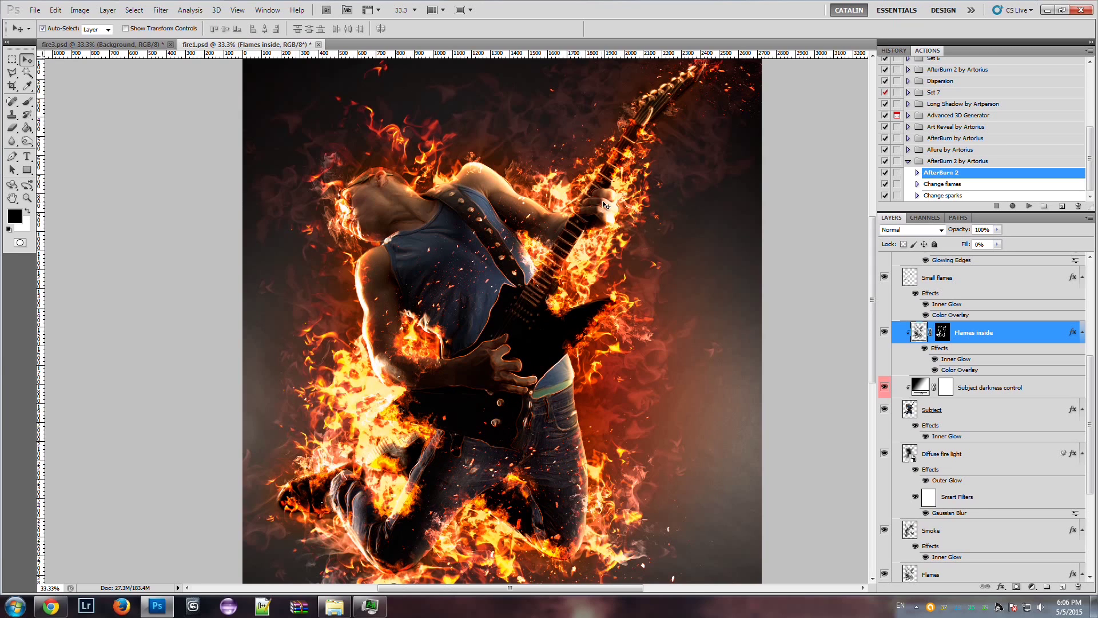
scroll(1047, 356, up, 2)
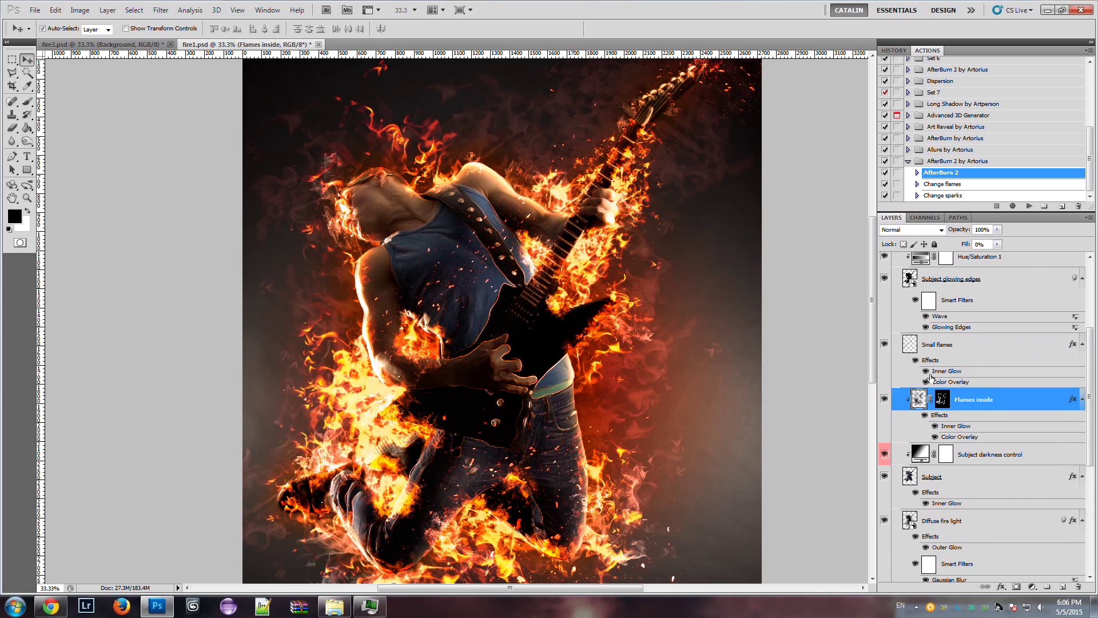
click(885, 345)
click(885, 345)
click(885, 345)
scroll(916, 343, up, 1)
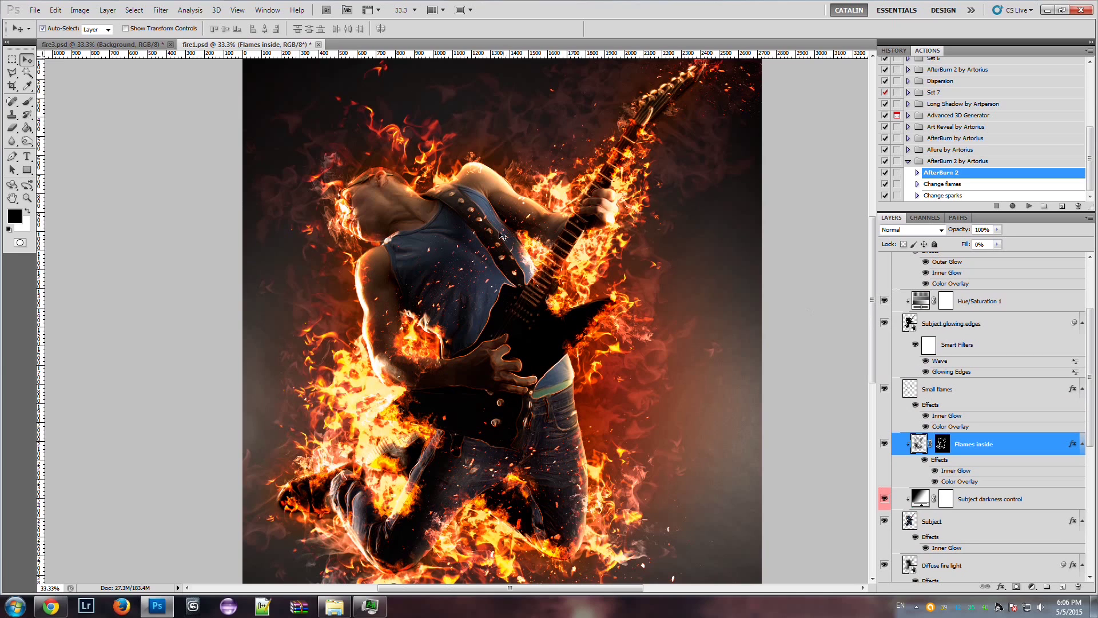
- Select Subject glowing edges and zoom into the guitar body, then back out to the whole image
click(1000, 326)
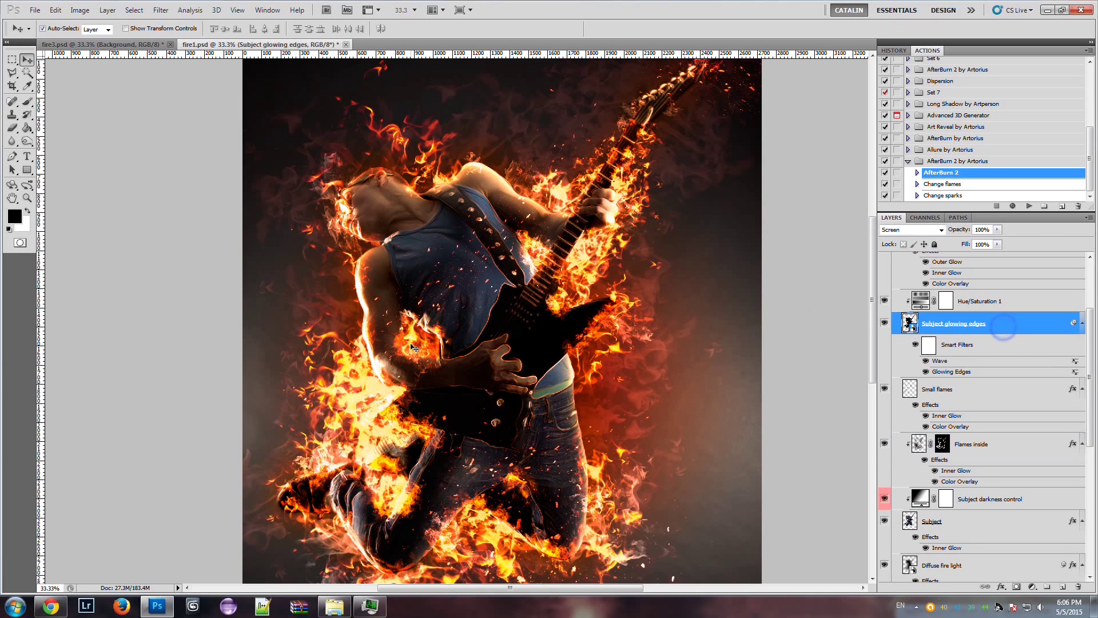
key(z)
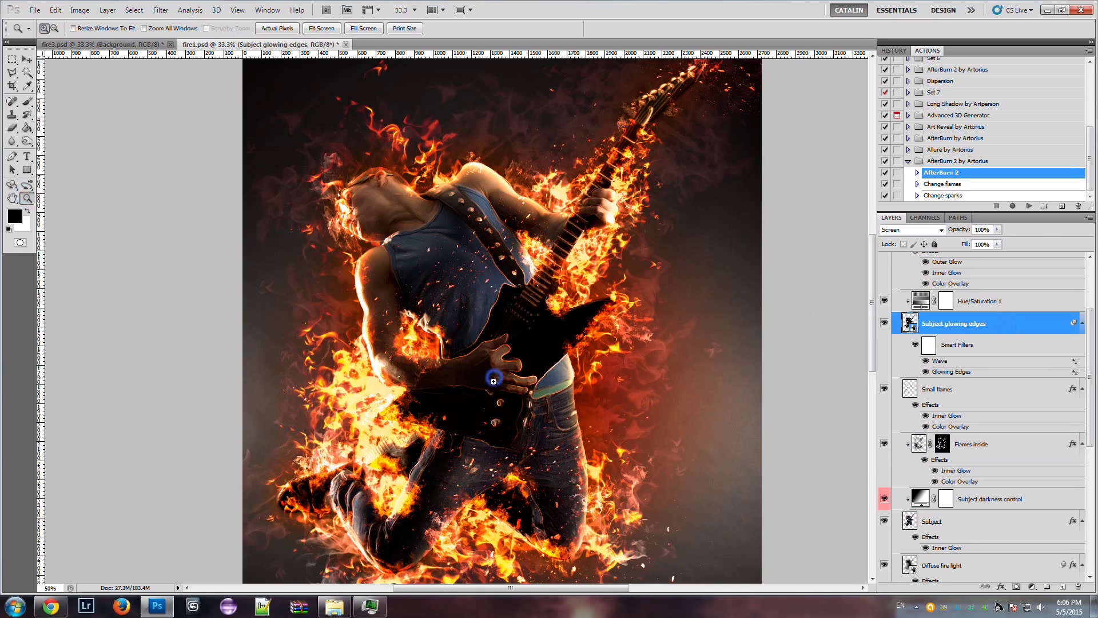
click(491, 382)
click(491, 382)
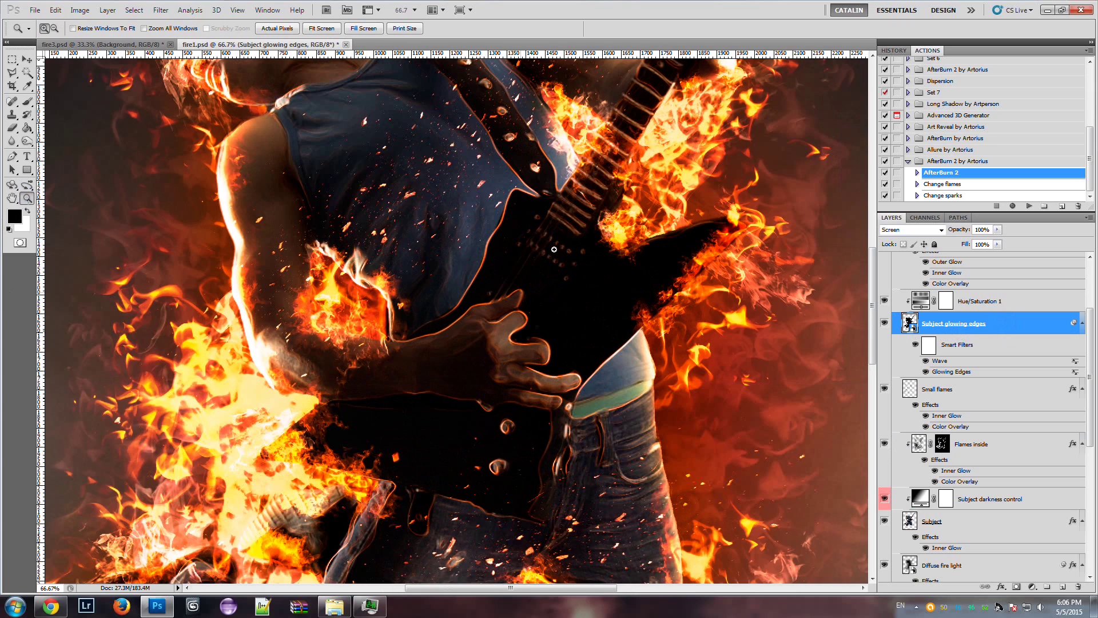
scroll(519, 245, up, 2)
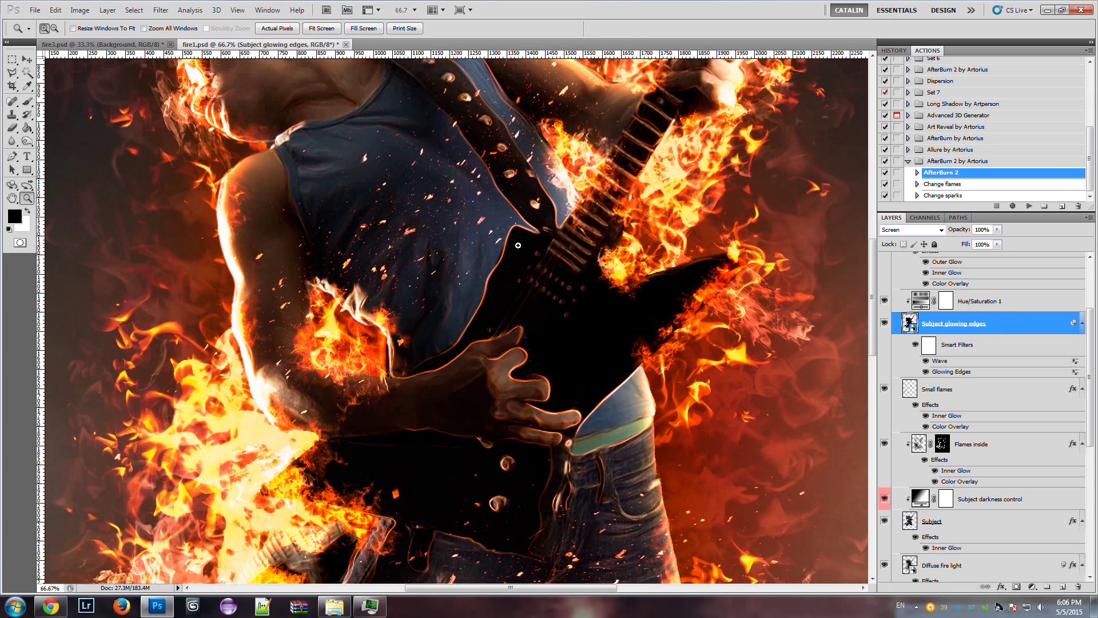
scroll(502, 202, up, 1)
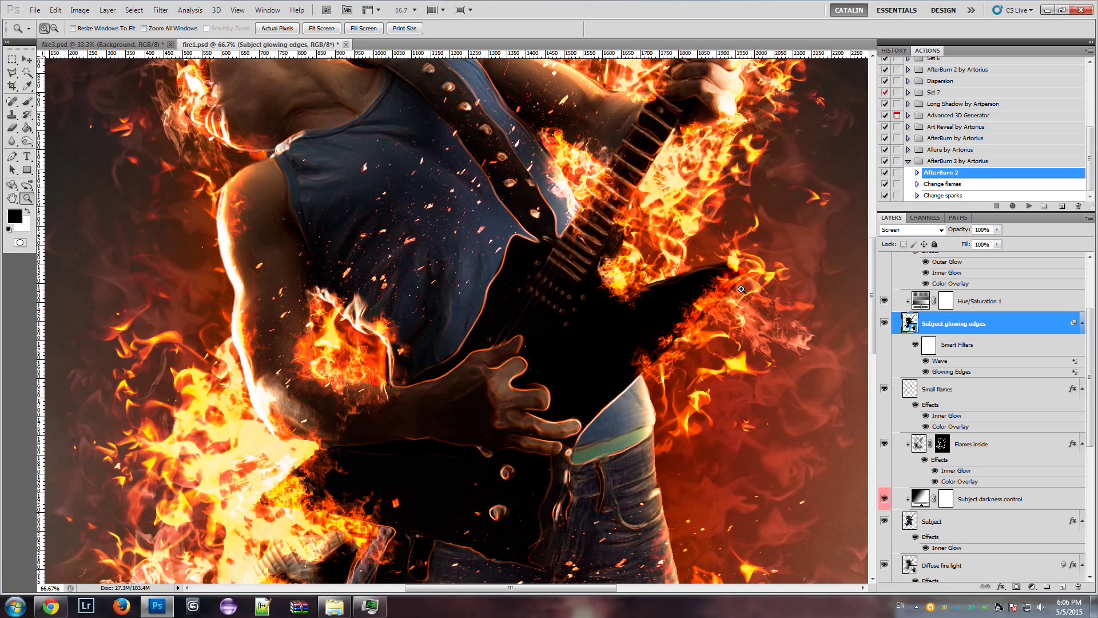
scroll(673, 261, down, 3)
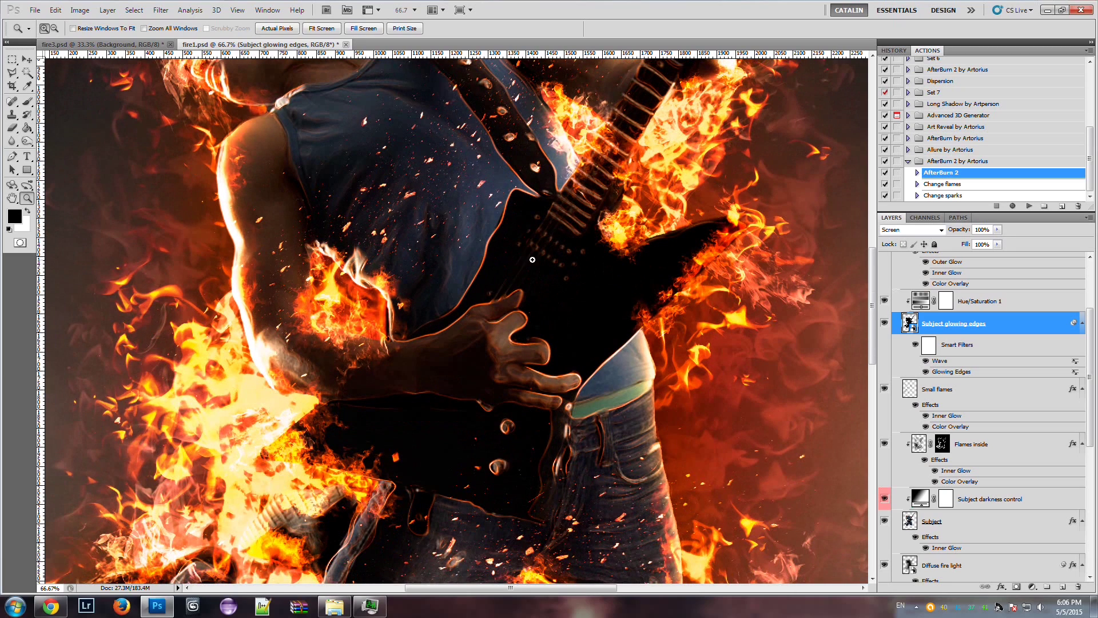
alt+click(524, 232)
alt+click(506, 243)
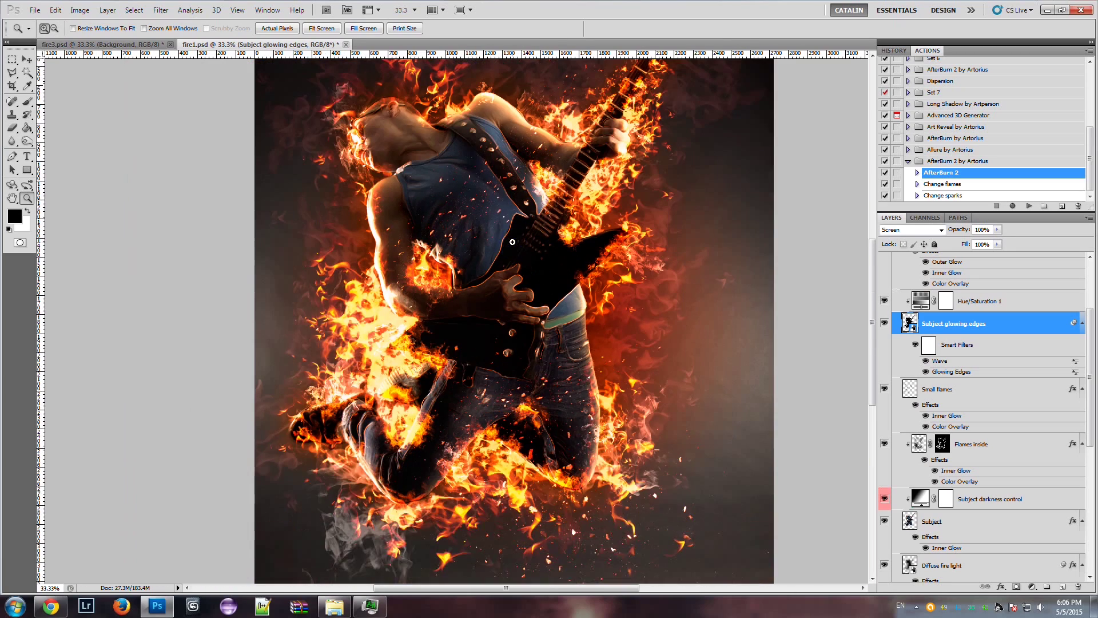
scroll(513, 242, up, 2)
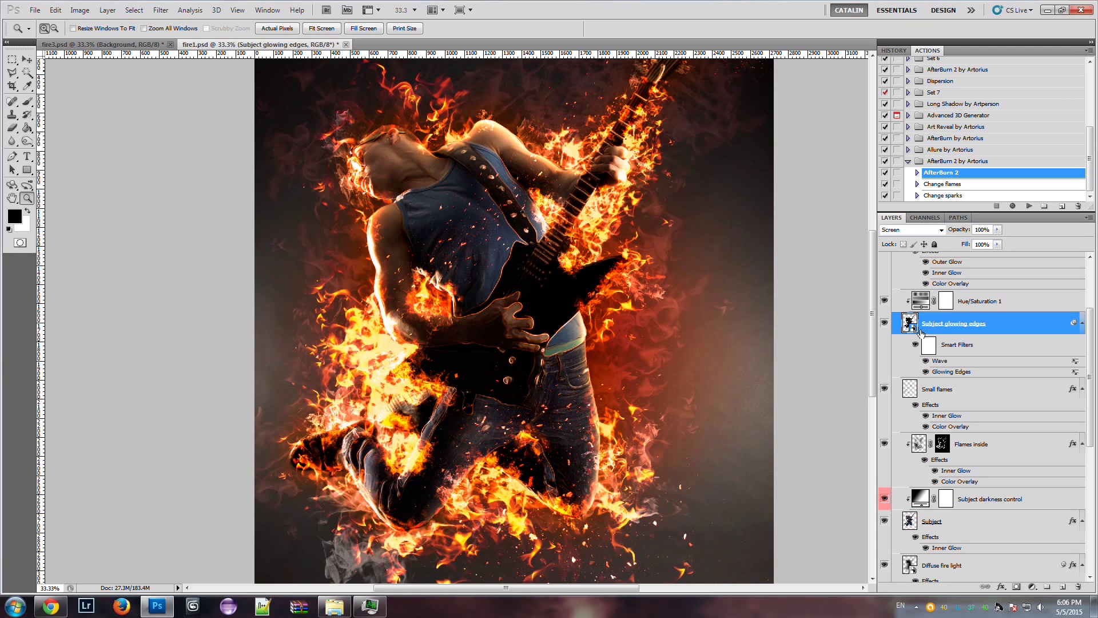
- Compare Subject glowing edges off and on, then open the Hue/Saturation 1 settings
click(884, 323)
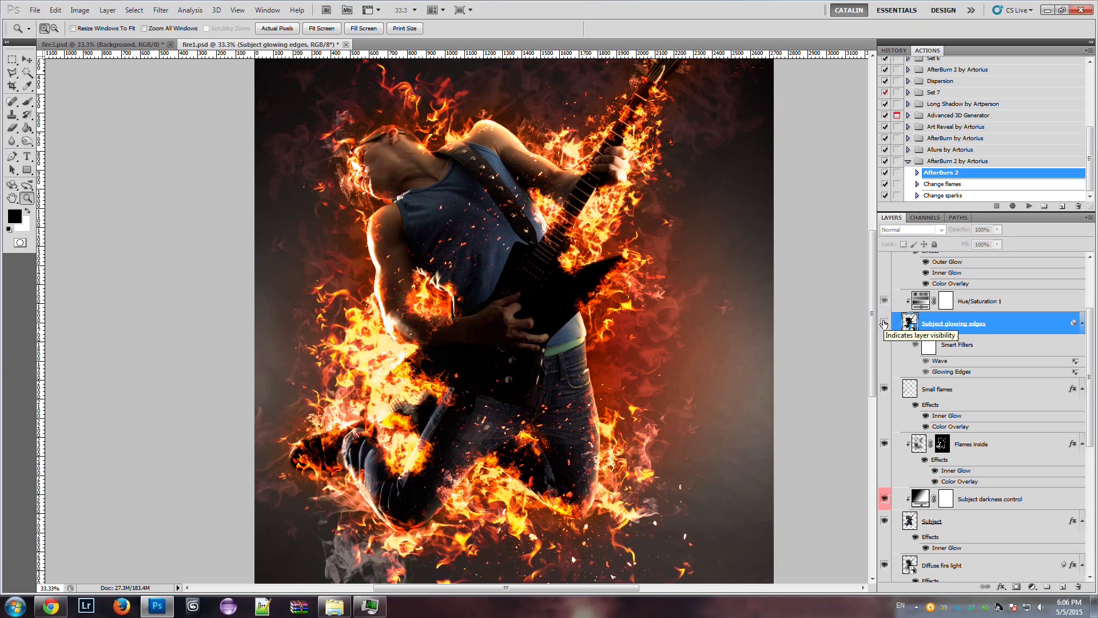
click(884, 323)
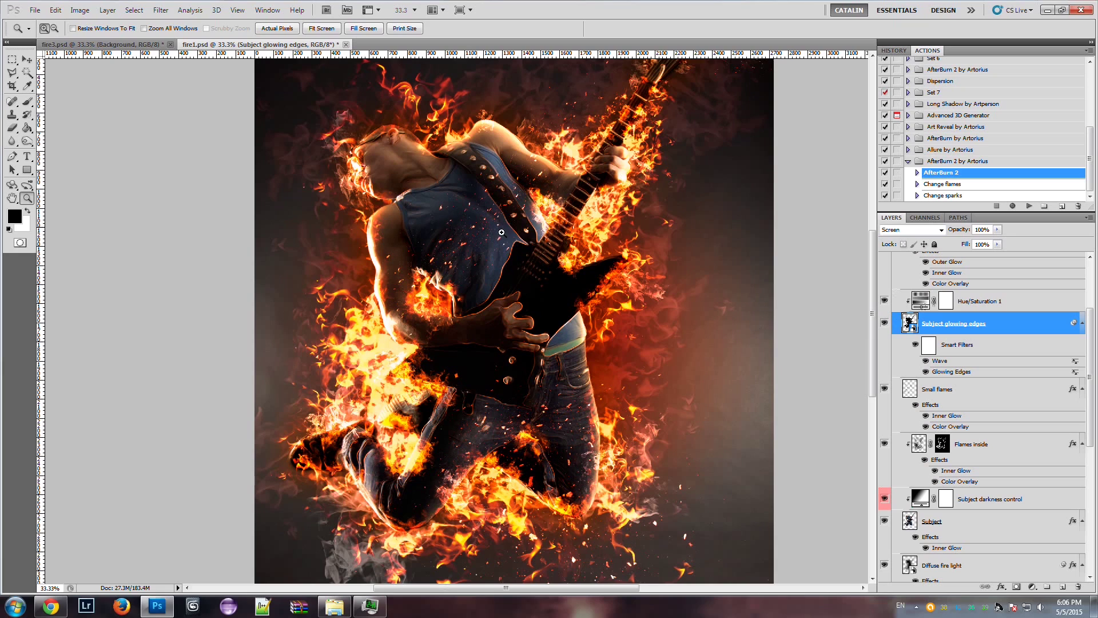
double_click(921, 299)
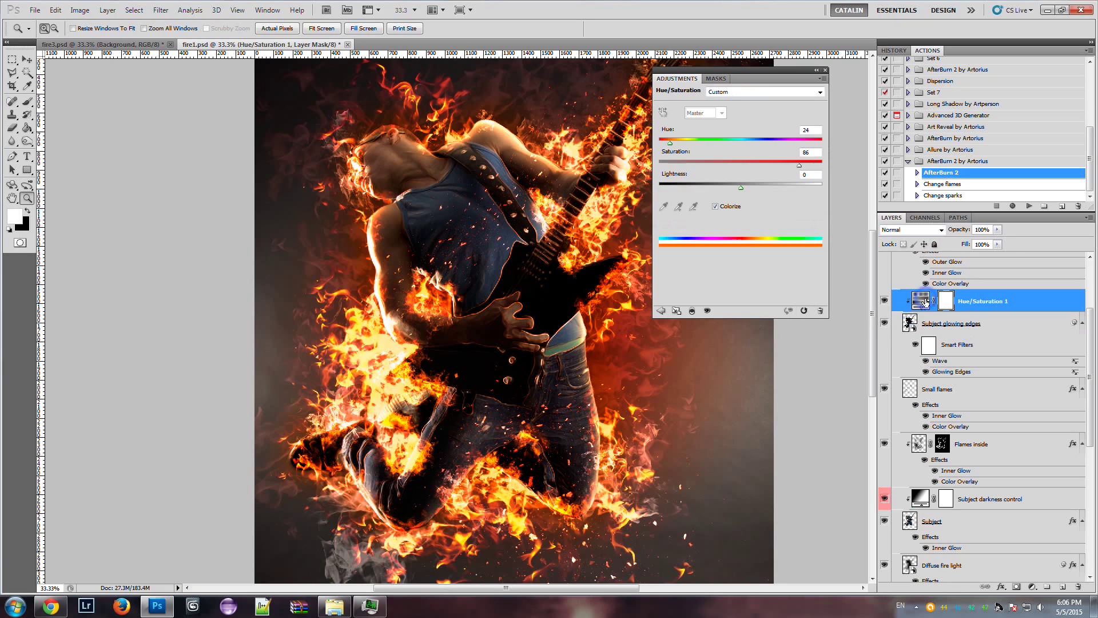
- Preview Hue 200, 291 and 179 for Hue/Saturation 1, then keep the orange Hue 25 and close
click(750, 145)
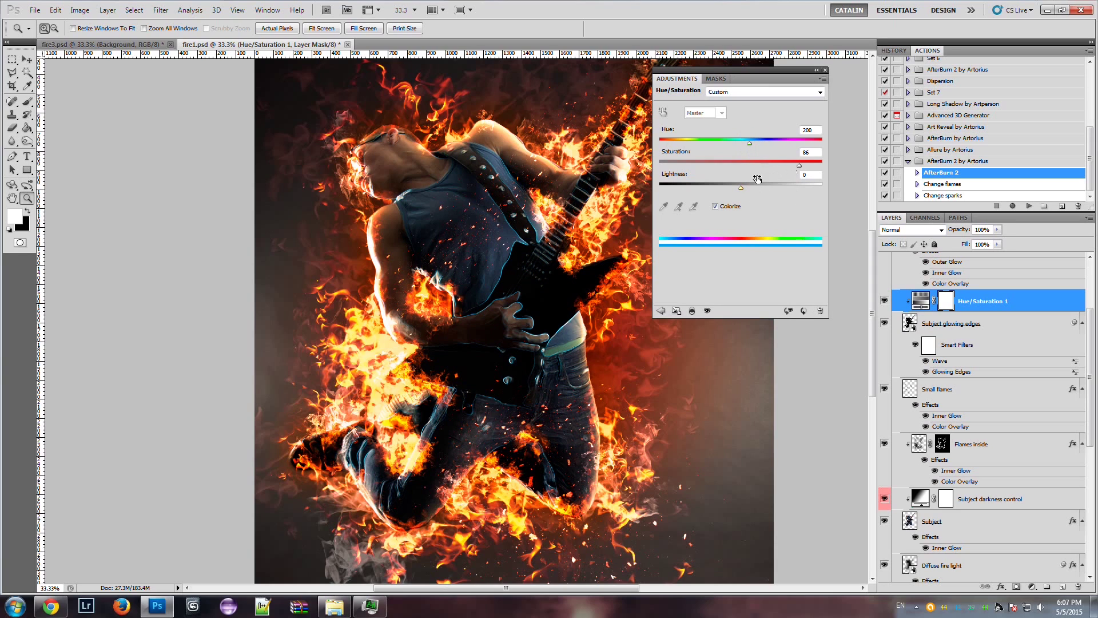
drag(749, 144, 791, 144)
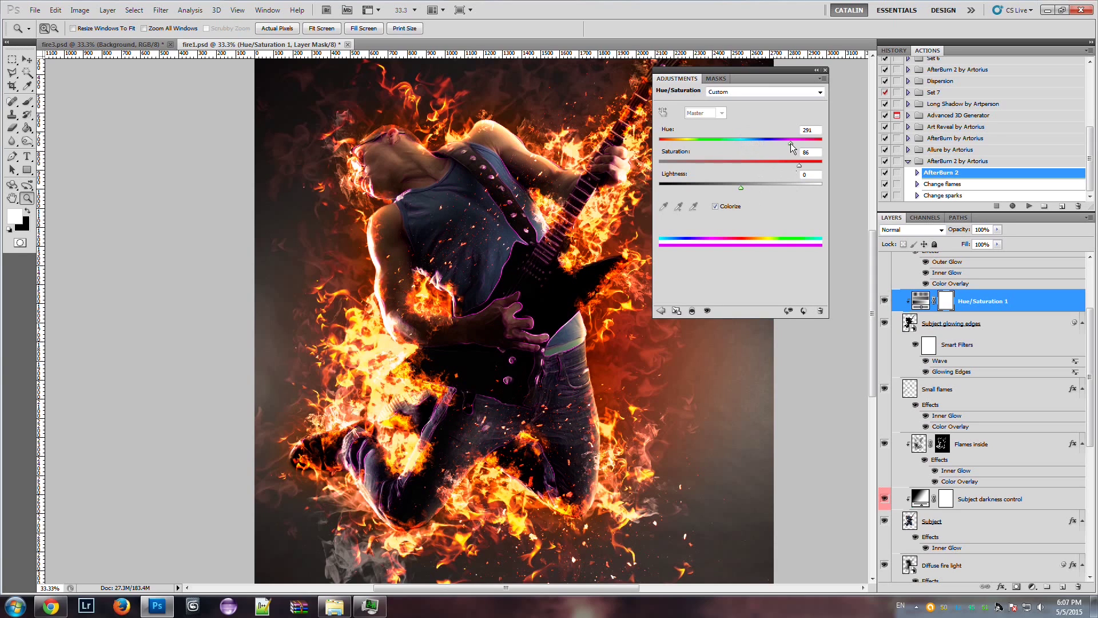
drag(791, 144, 671, 143)
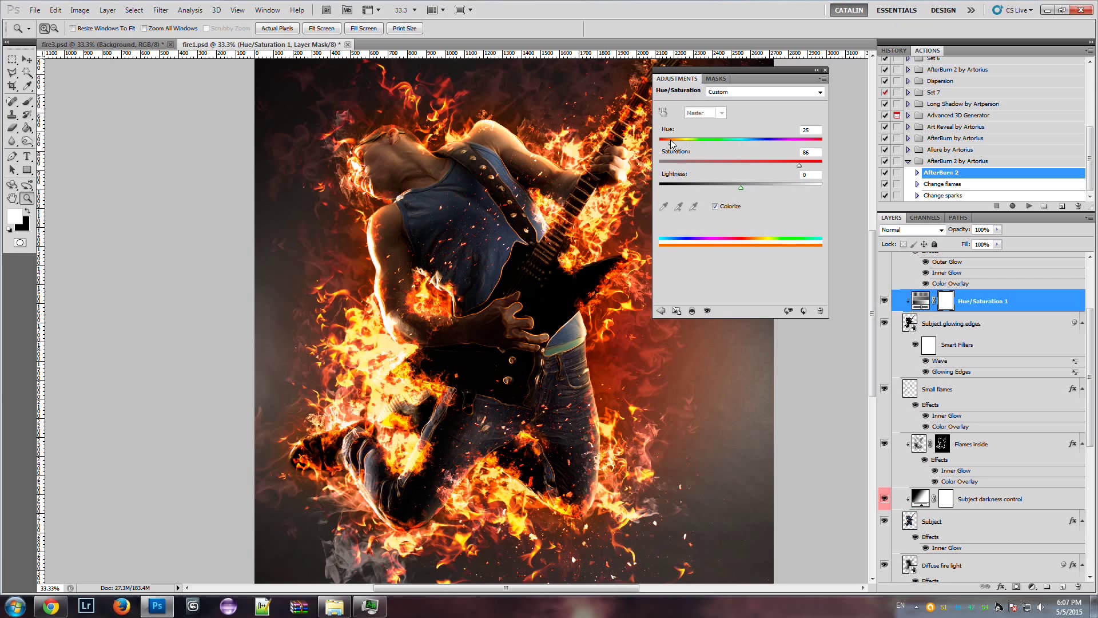
click(825, 70)
- Select the Fire particles layer and compare the image with its sparks hidden and shown
scroll(997, 341, up, 4)
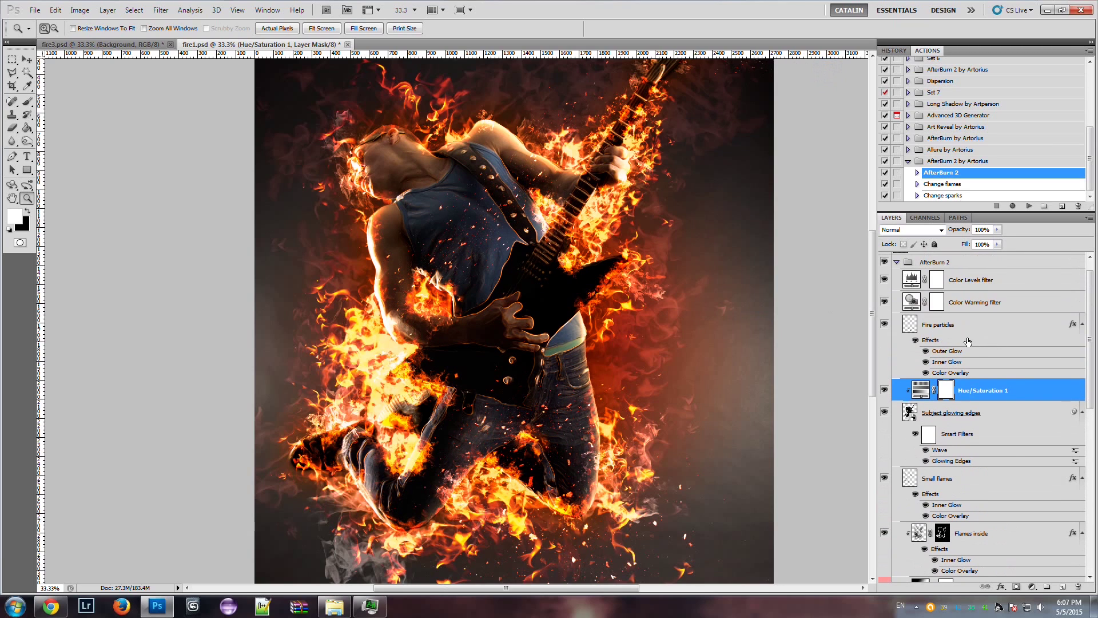
click(958, 326)
scroll(682, 208, up, 3)
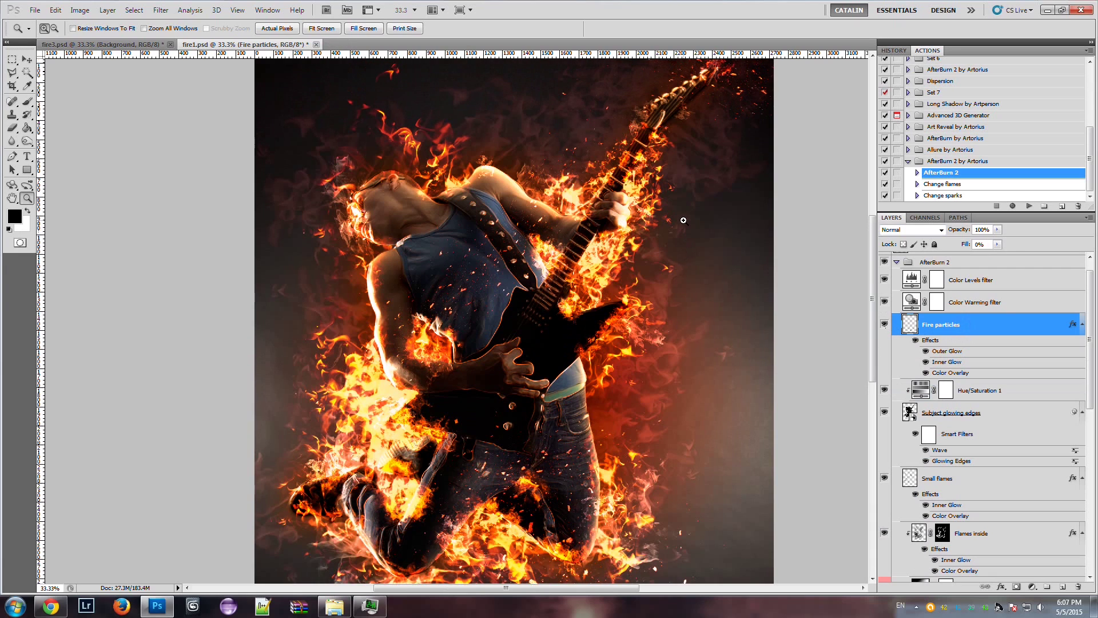
click(885, 325)
click(885, 325)
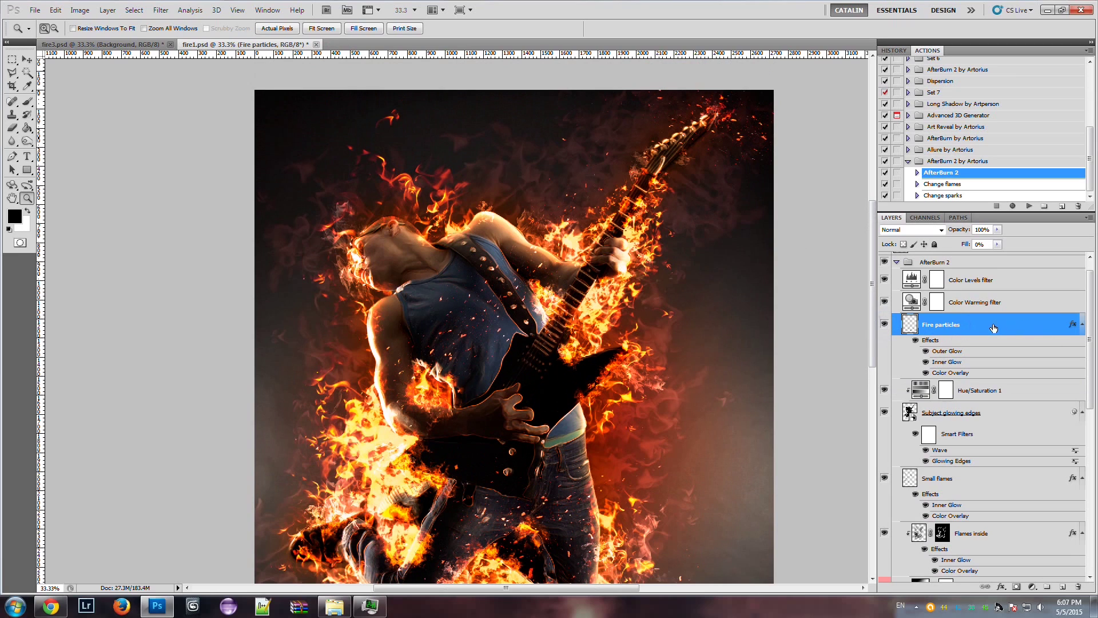
- Select Color Warming filter and toggle it off and on repeatedly, leaving it visible
scroll(973, 337, up, 1)
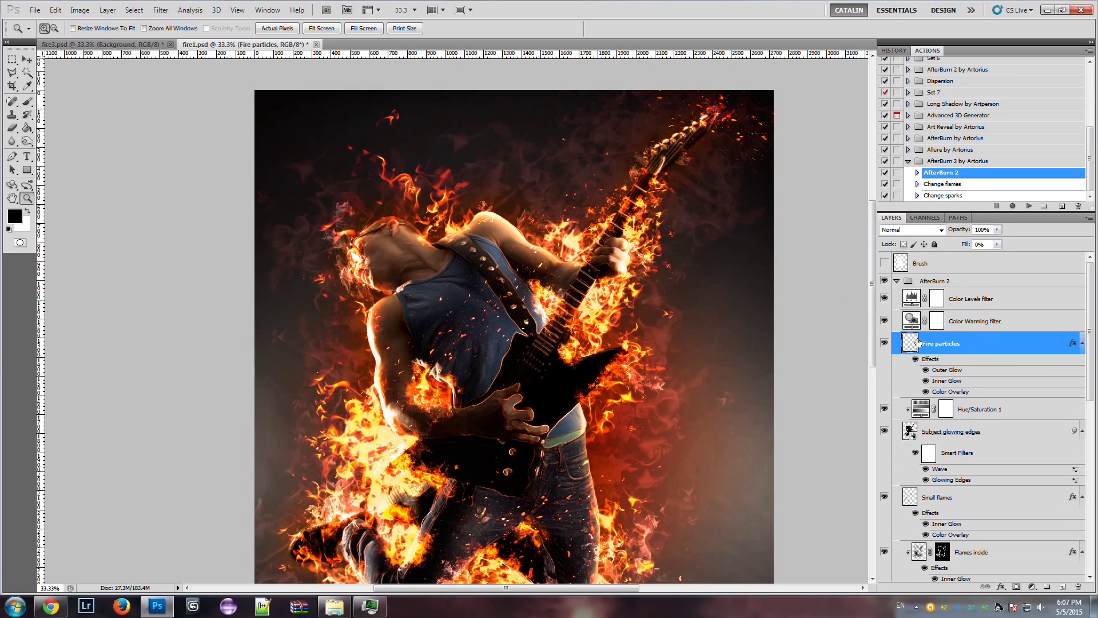
click(1020, 327)
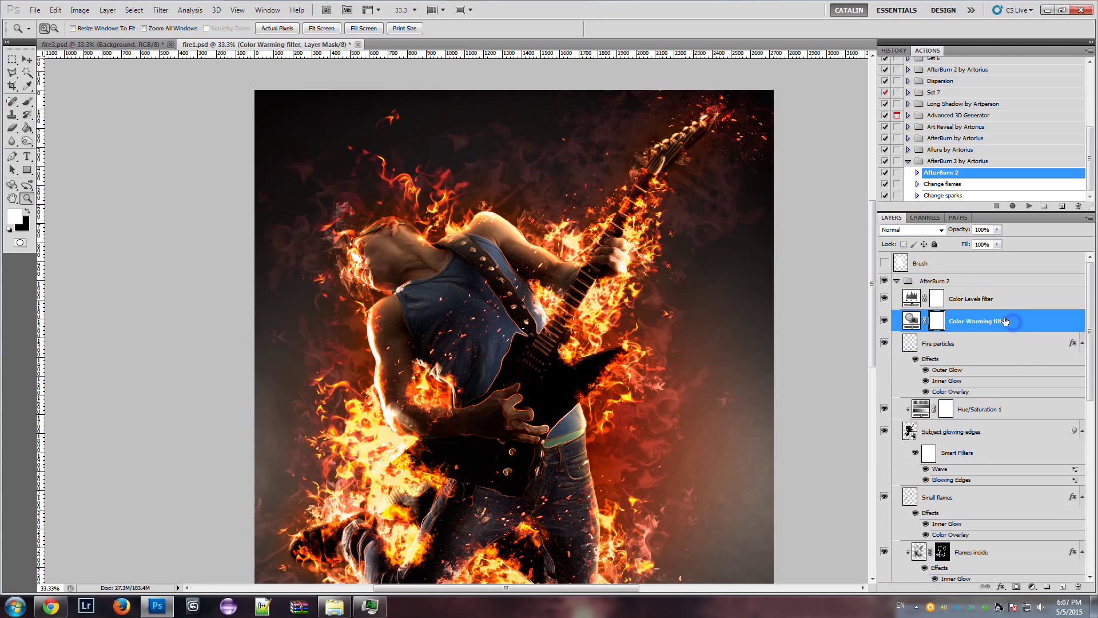
click(974, 301)
click(974, 321)
click(884, 321)
click(884, 322)
click(885, 321)
click(885, 322)
scroll(877, 267, down, 1)
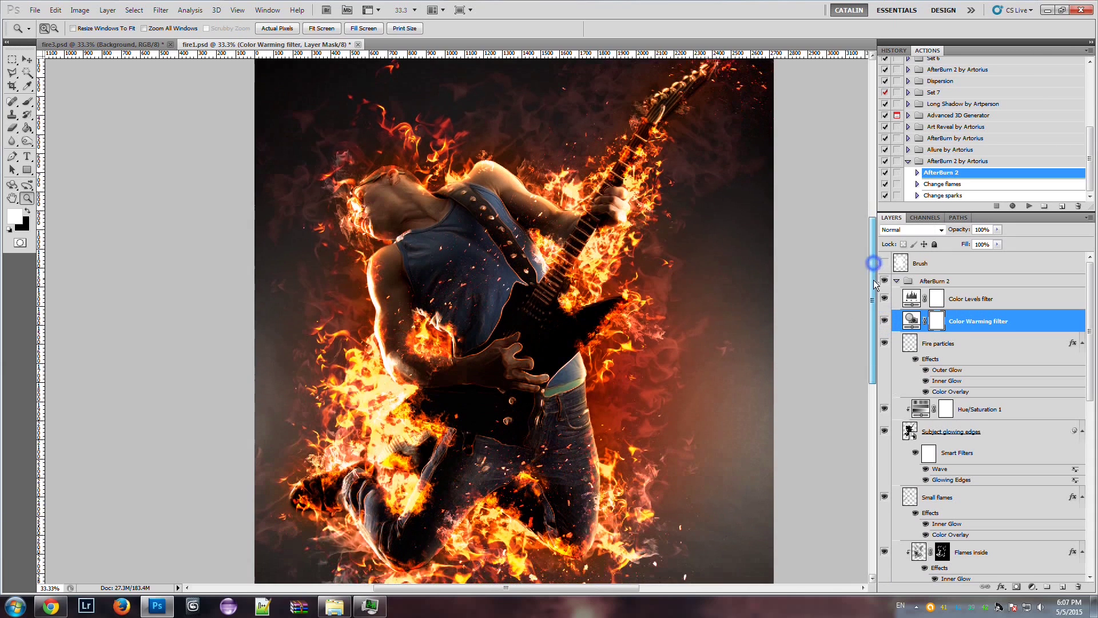
click(884, 322)
click(884, 322)
click(884, 321)
click(885, 321)
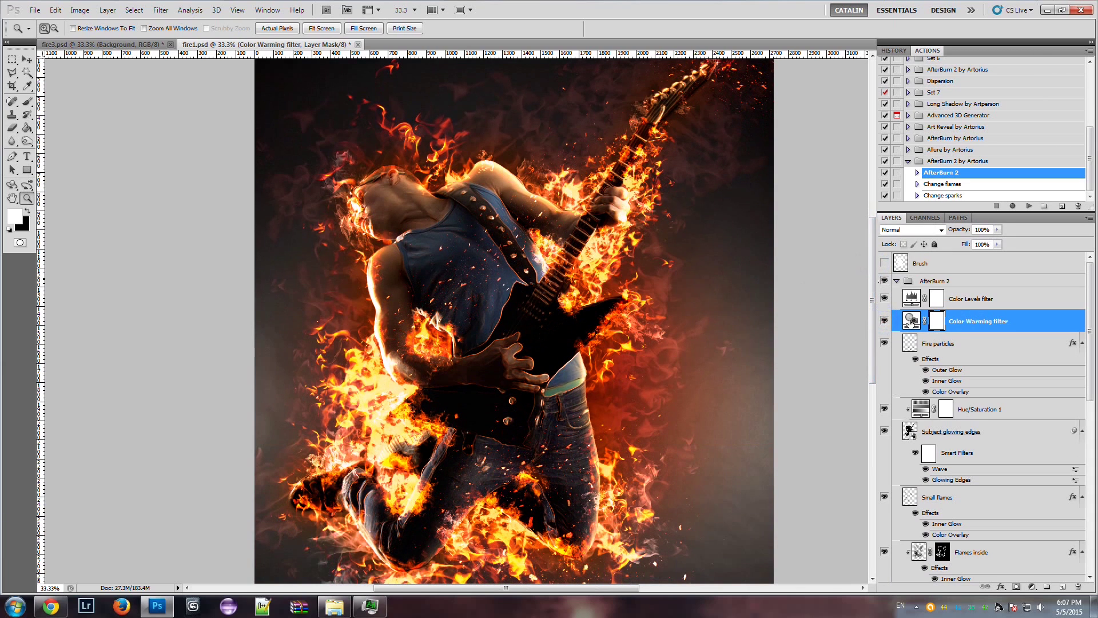
- Try sky blue, green, cyan and magenta tints on the Color Warming photo filter, then restore orange
double_click(911, 320)
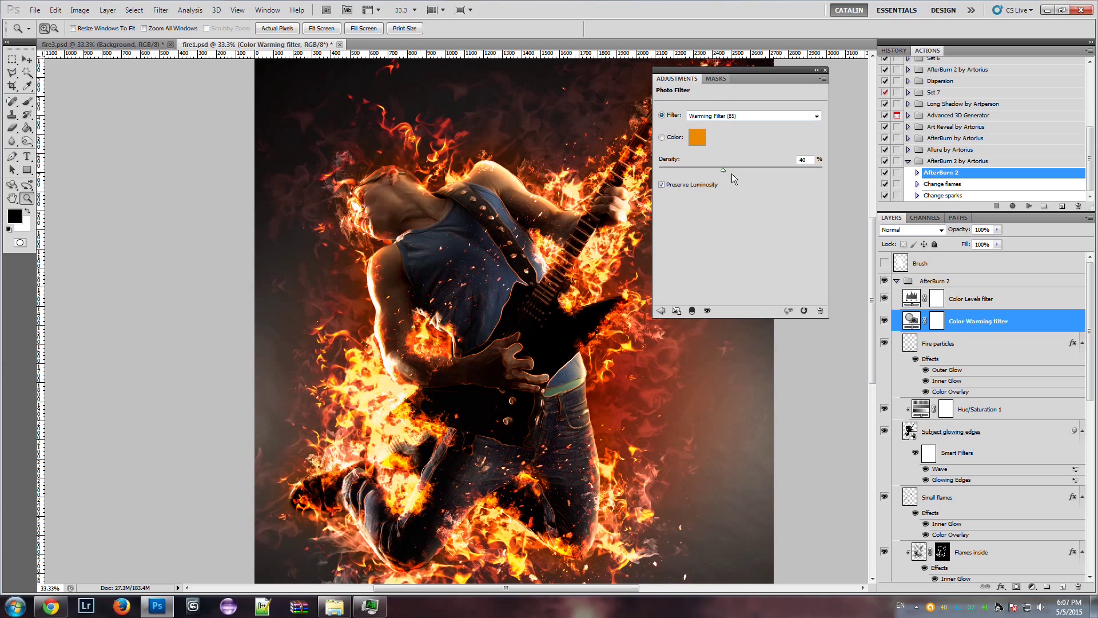
click(698, 137)
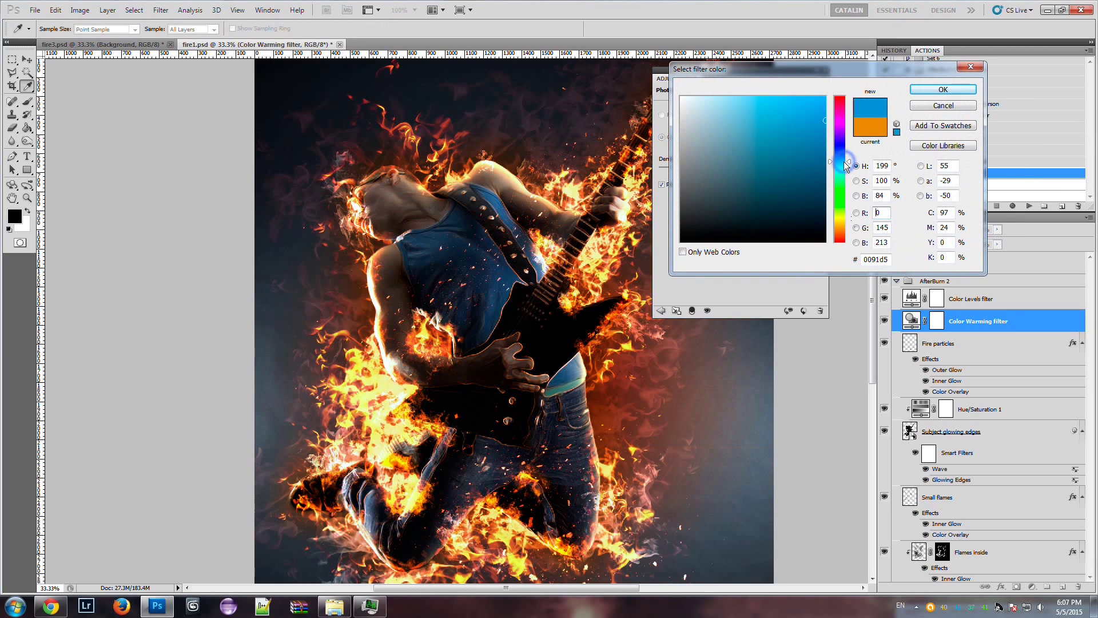
drag(814, 121, 834, 94)
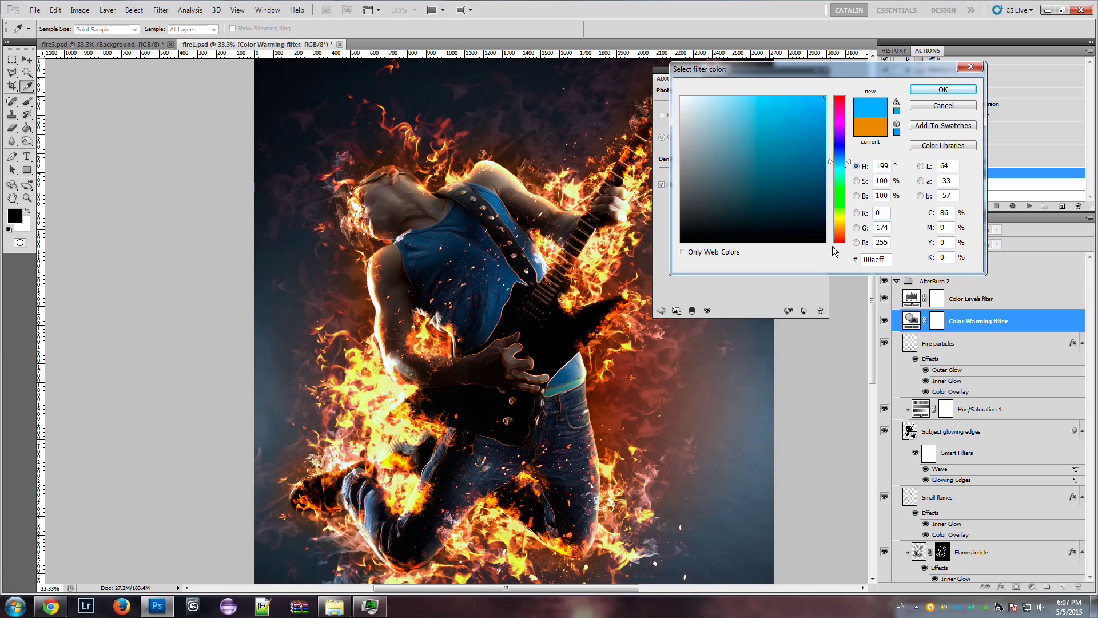
click(840, 230)
click(841, 200)
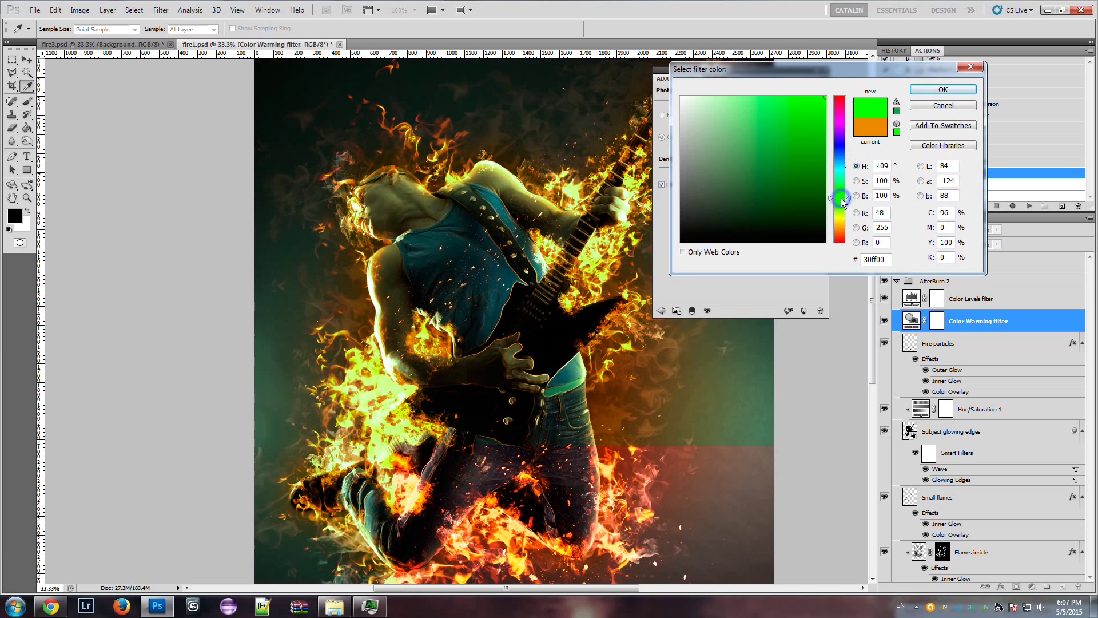
click(839, 163)
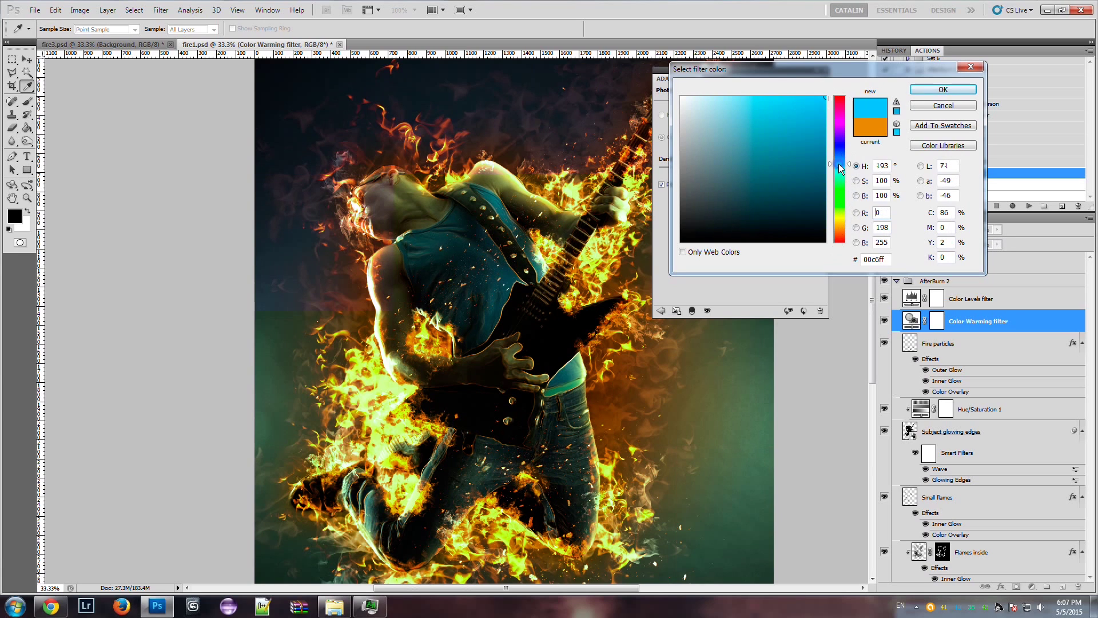
click(841, 127)
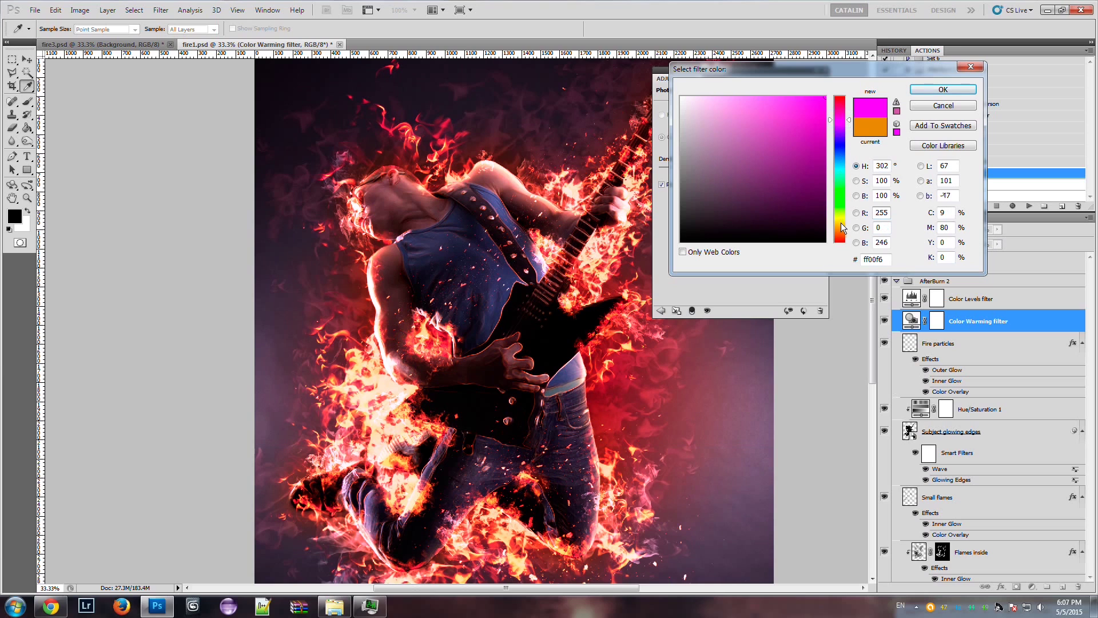
click(842, 227)
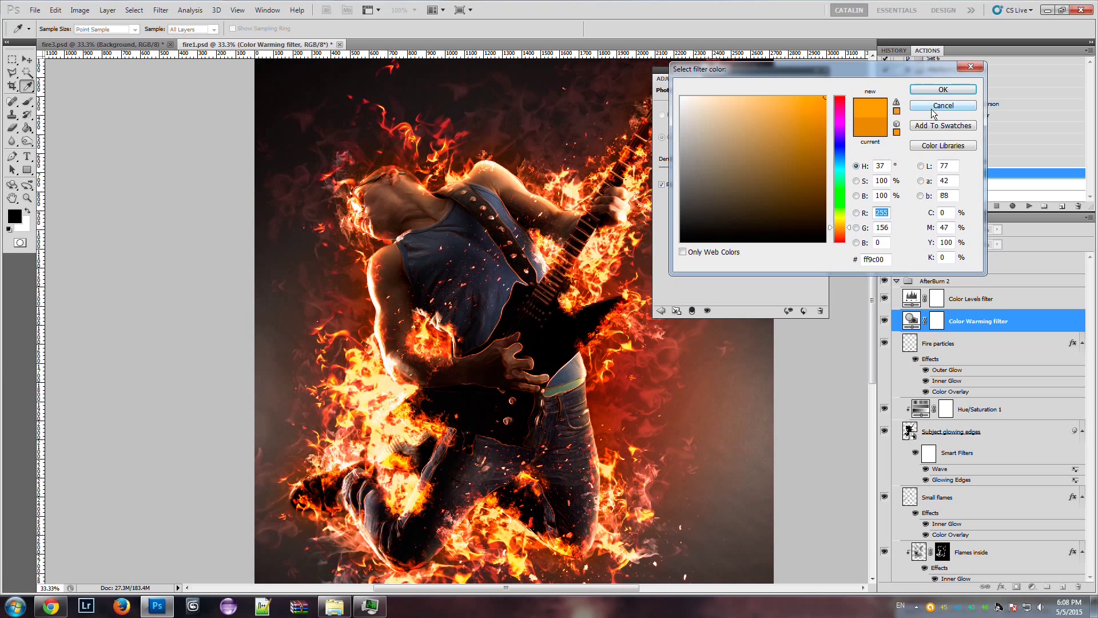
click(943, 89)
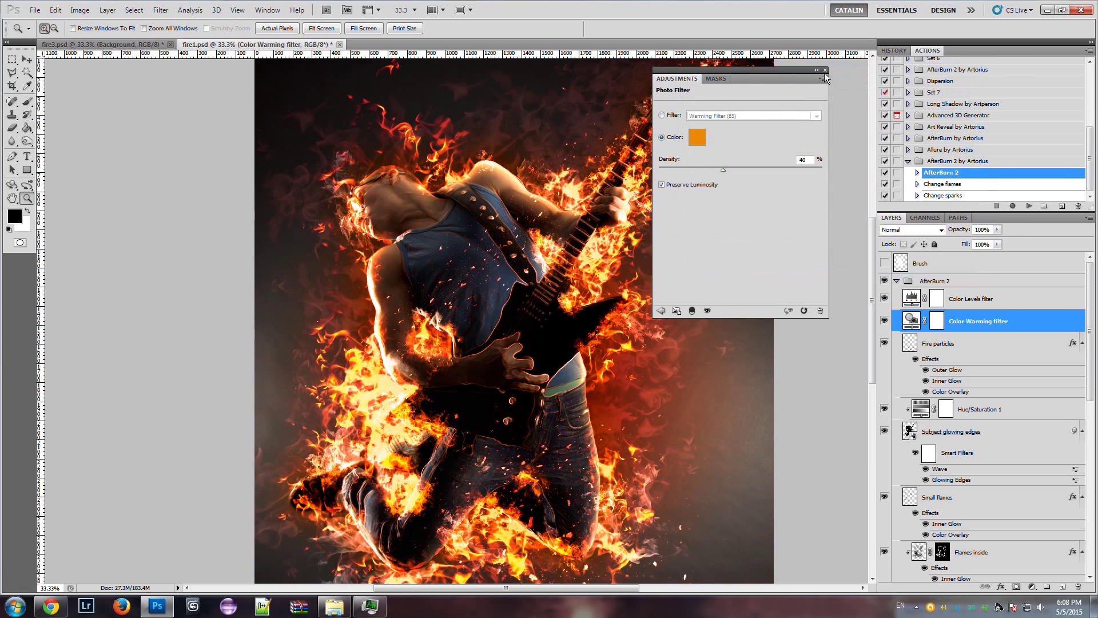
click(826, 70)
- Compare the fire with the Color Levels filter hidden and shown, leaving it visible
click(987, 304)
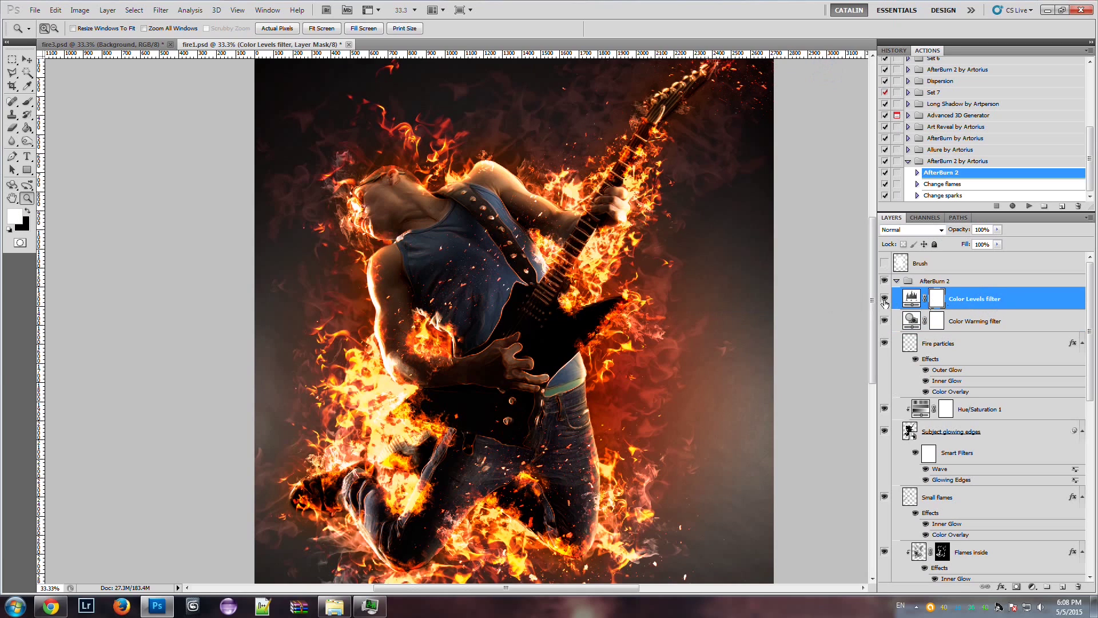
mouse_move(872, 269)
mouse_down()
mouse_move(866, 249)
mouse_move(869, 259)
mouse_up()
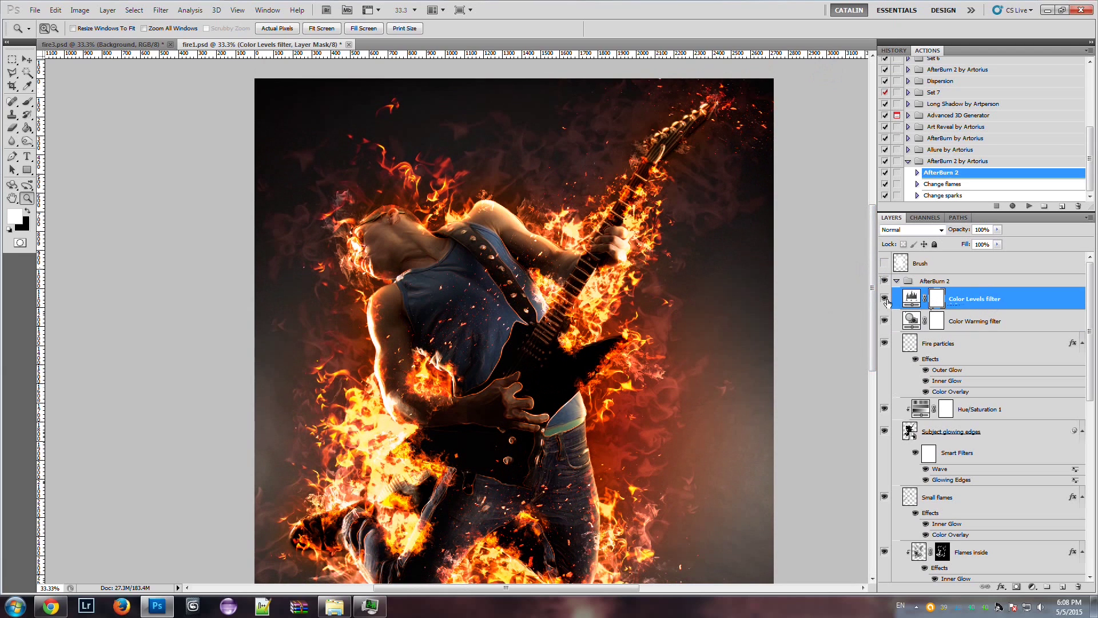
click(885, 302)
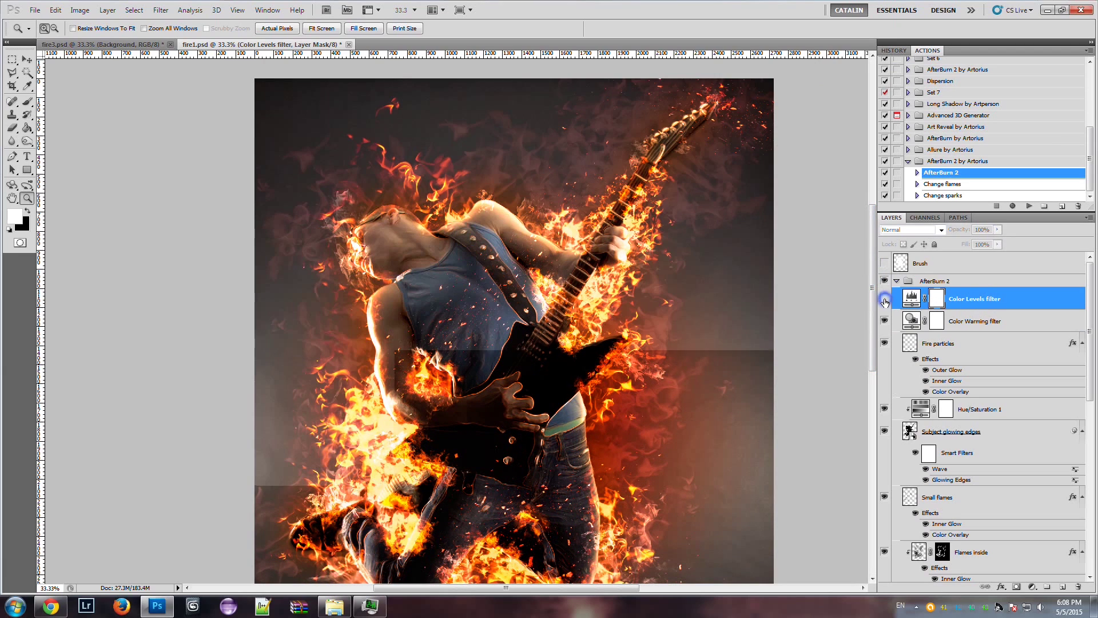
mouse_move(869, 269)
mouse_down()
mouse_move(874, 293)
mouse_move(870, 268)
mouse_up()
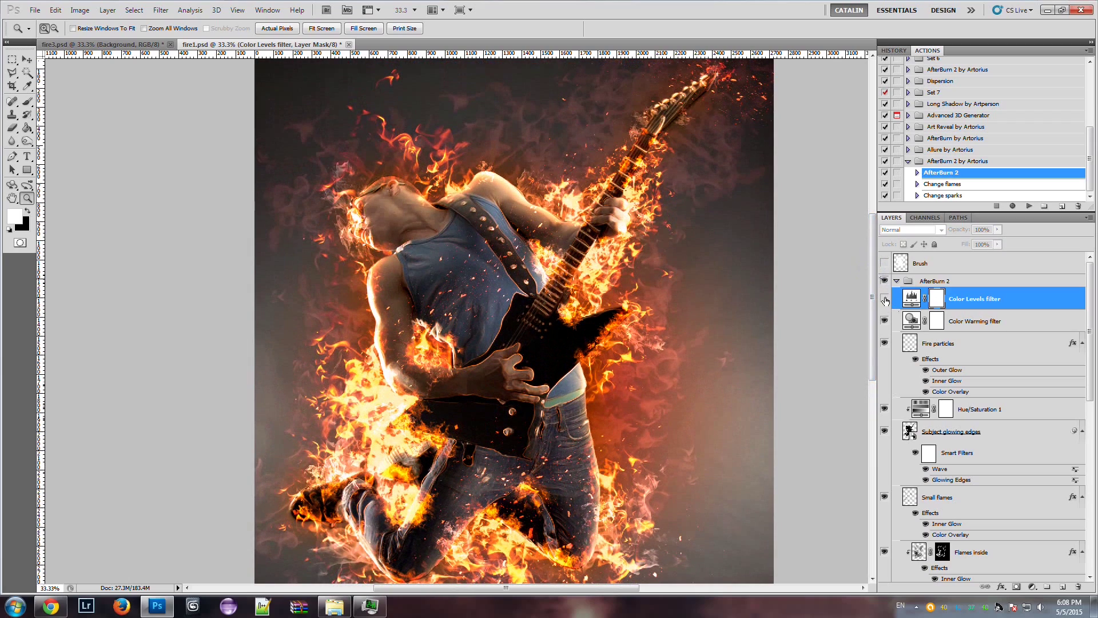
click(885, 299)
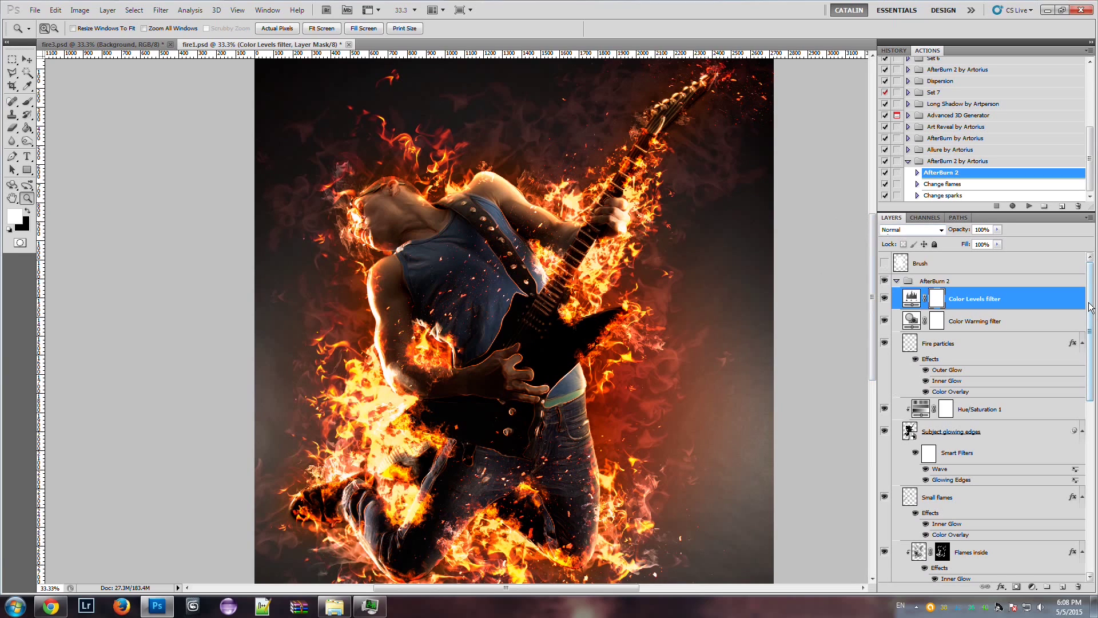
drag(1090, 307, 1090, 345)
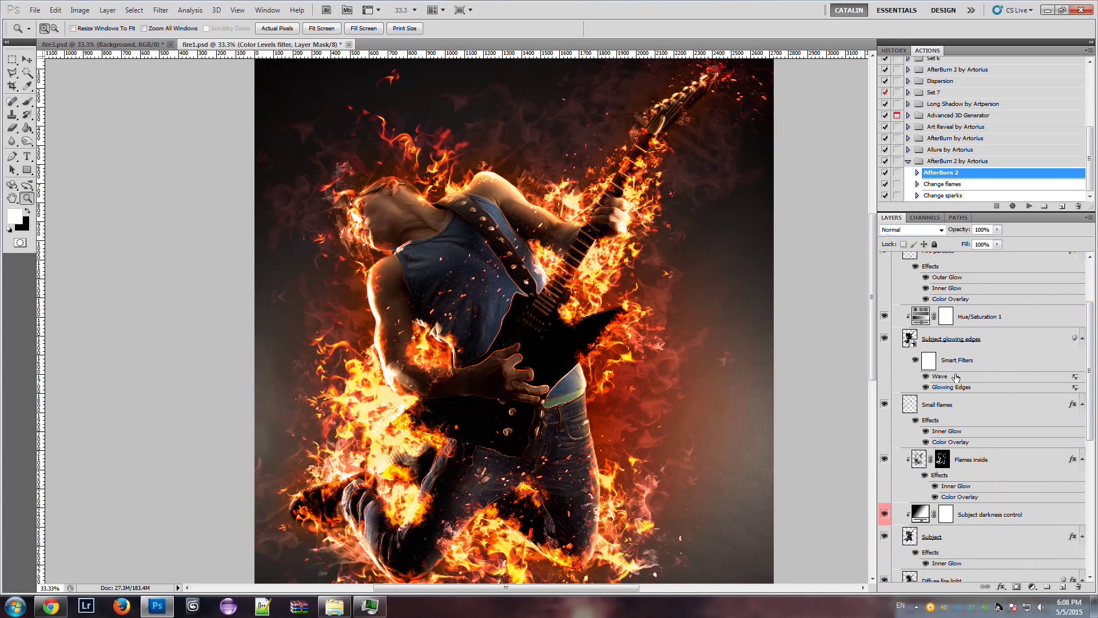
scroll(955, 375, up, 3)
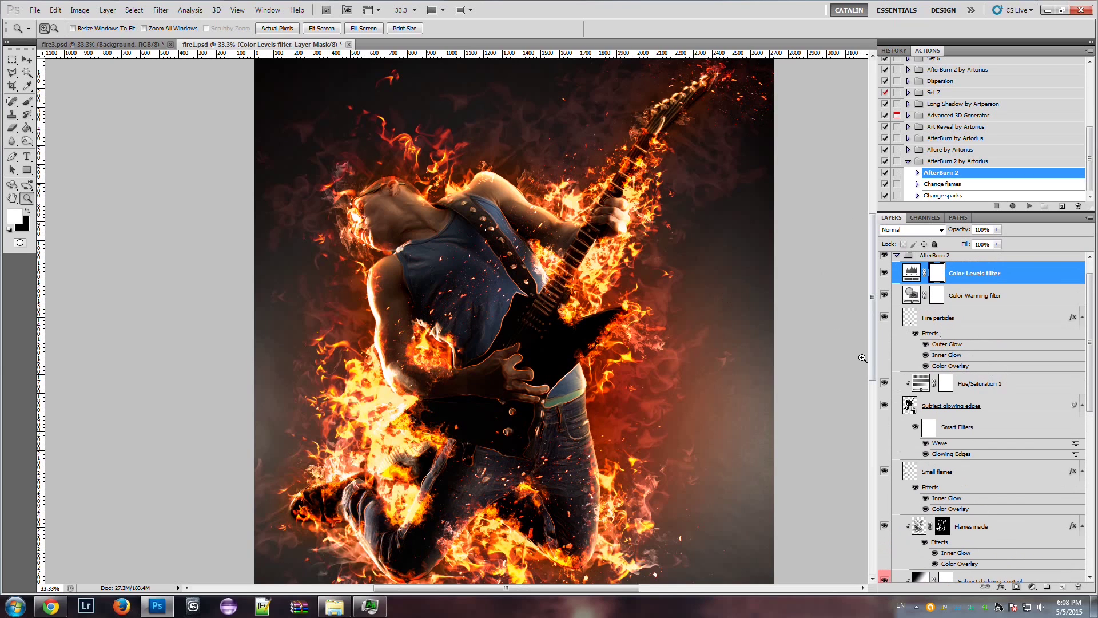
- Scroll down the Layers panel and select the Flames inside layer
scroll(873, 338, down, 5)
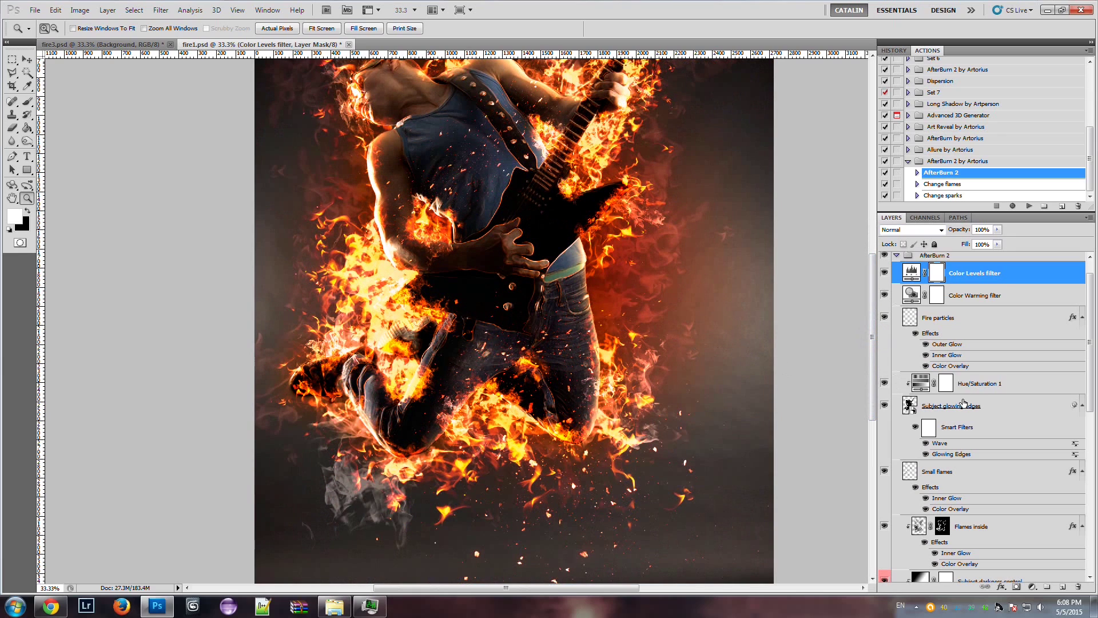
mouse_move(873, 343)
mouse_down()
mouse_move(870, 286)
mouse_move(866, 362)
mouse_up()
scroll(973, 420, down, 1)
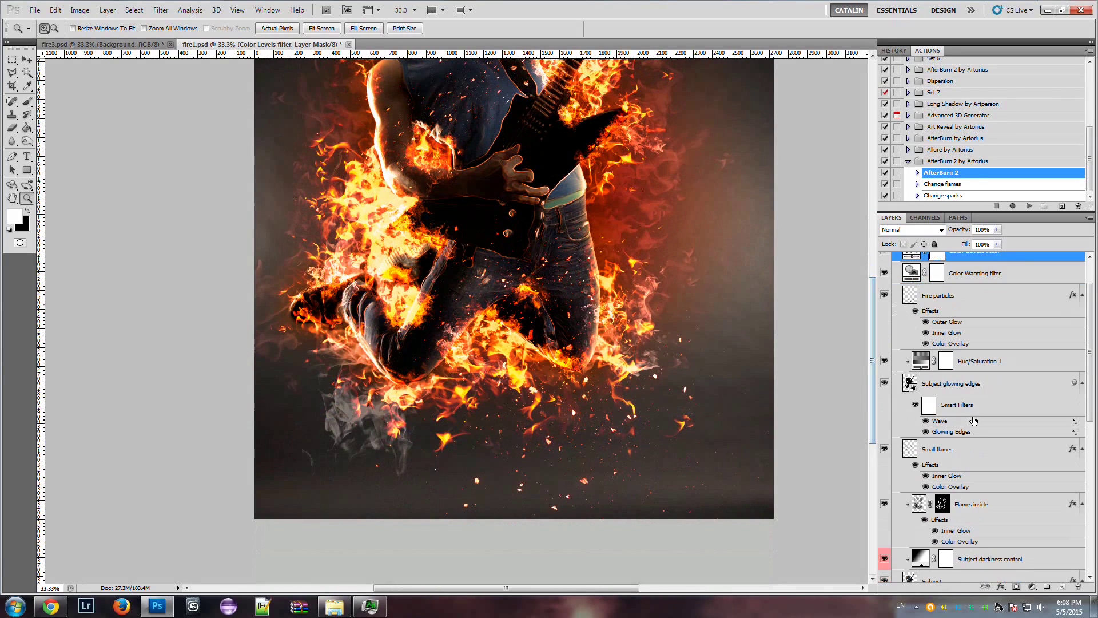
scroll(951, 421, down, 1)
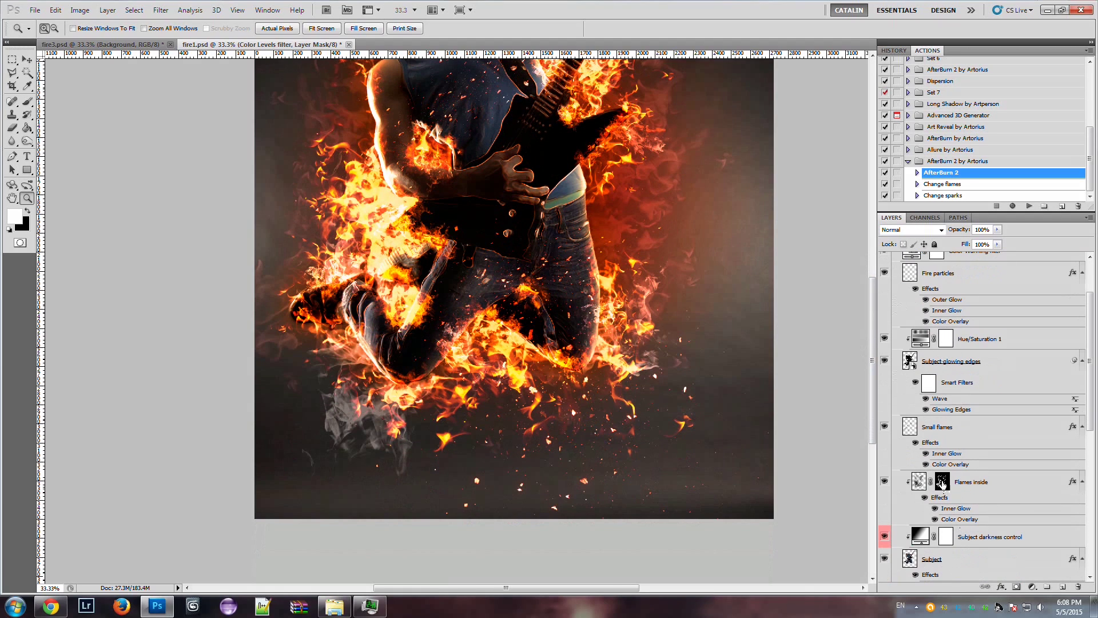
click(942, 483)
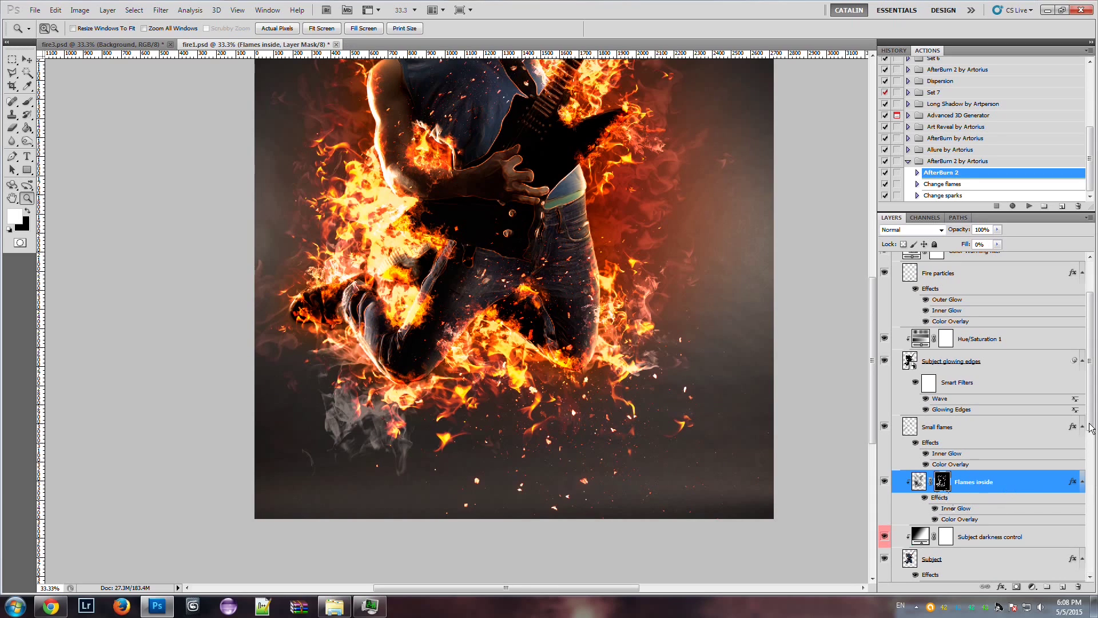
- Zoom in on the guitarist's upper body and guitar to 66.7%
mouse_move(1091, 428)
mouse_down()
mouse_move(1094, 469)
mouse_move(1083, 410)
mouse_up()
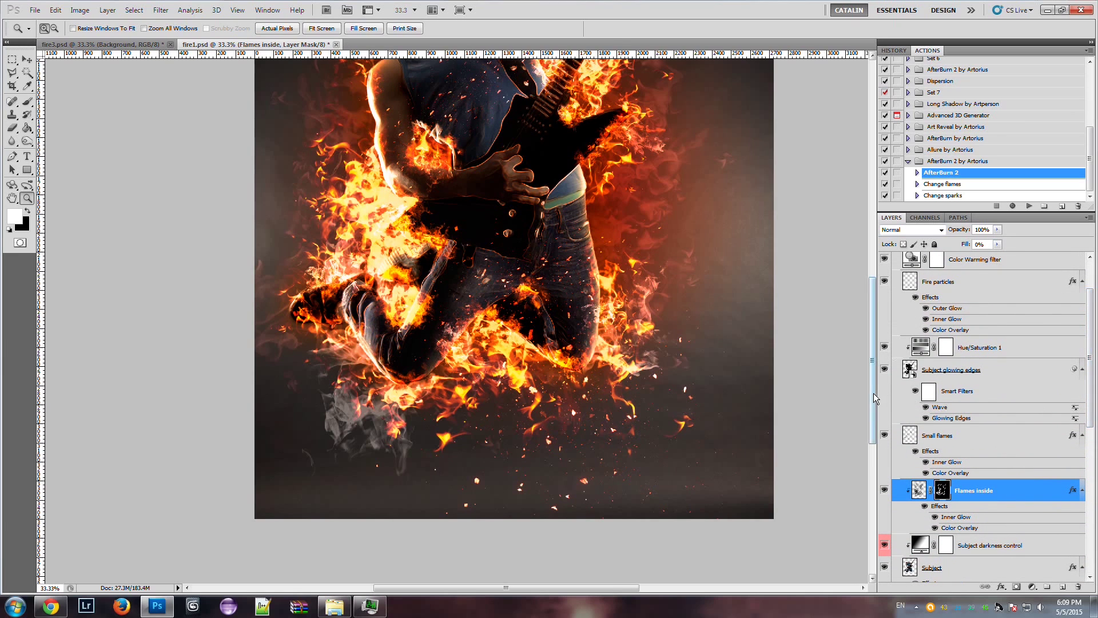
drag(873, 393, 874, 355)
drag(306, 78, 690, 472)
click(525, 211)
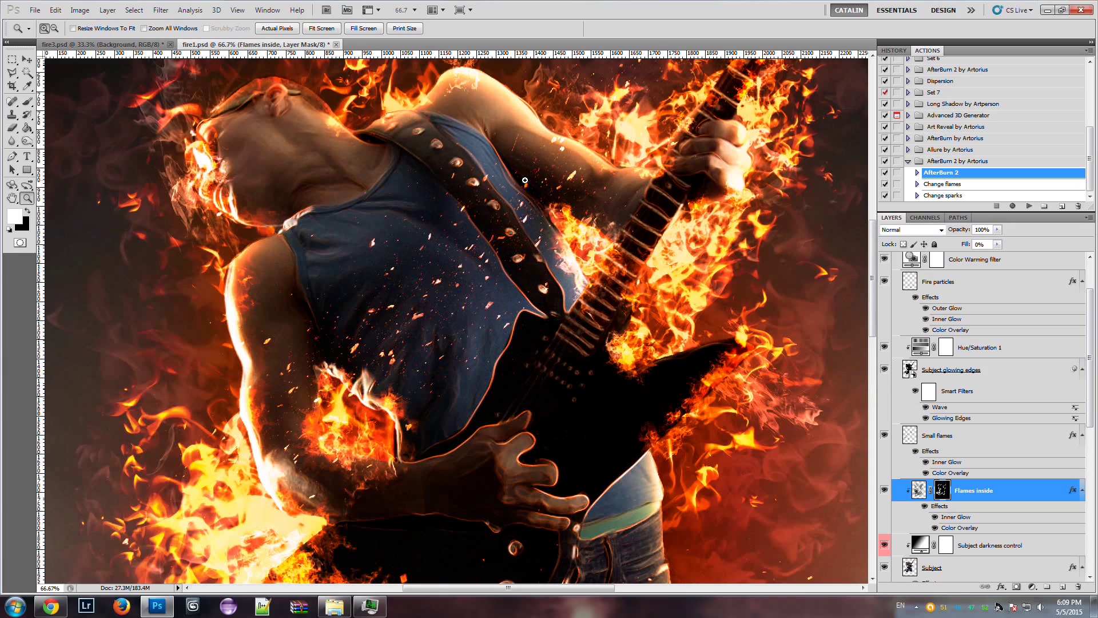
- Zoom to full size on the chest and compare Subject glowing edges with its Wave filter hidden and shown
click(525, 181)
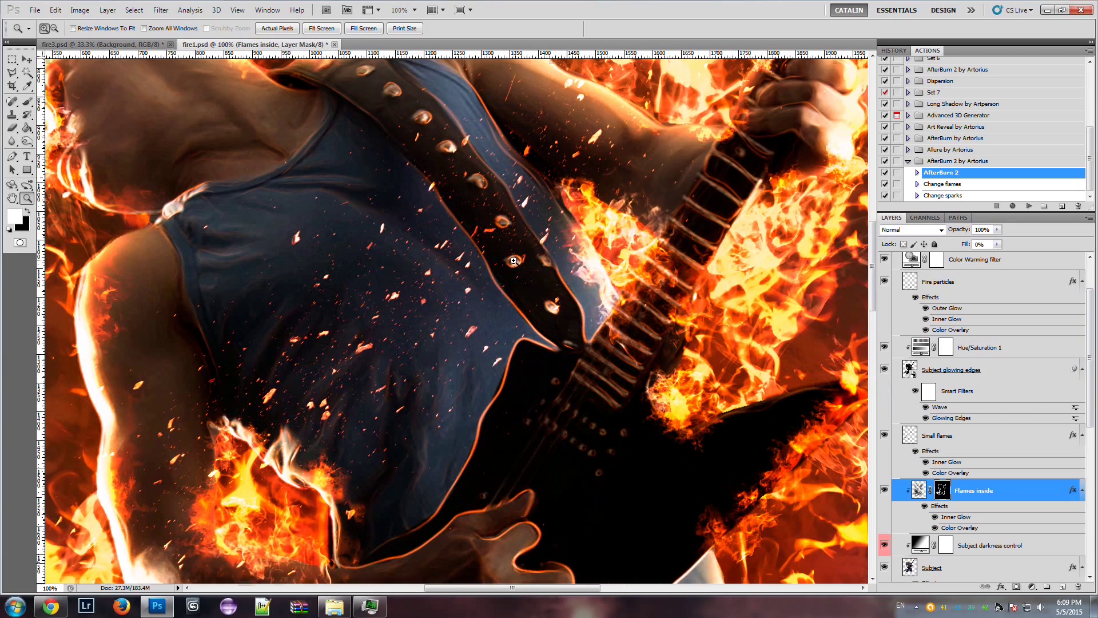
click(996, 373)
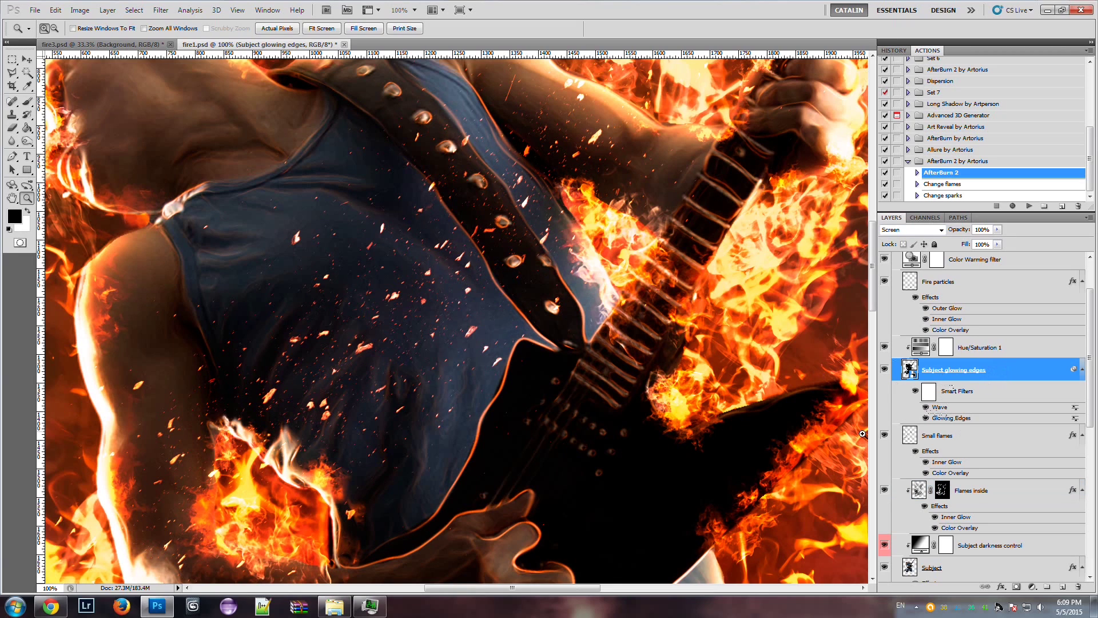
scroll(679, 420, up, 3)
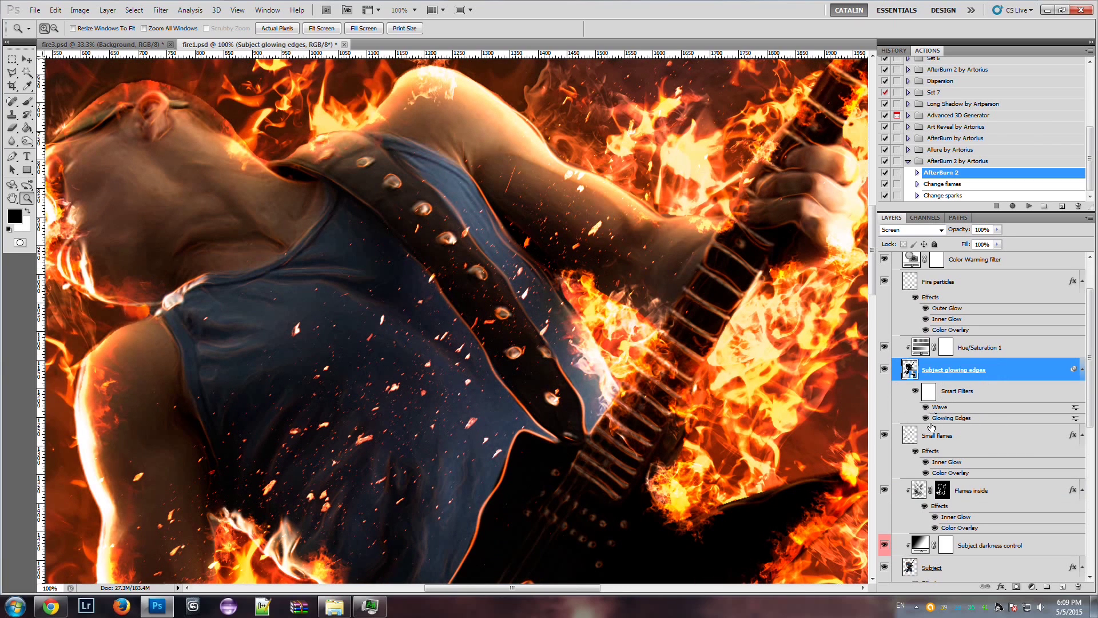
click(926, 408)
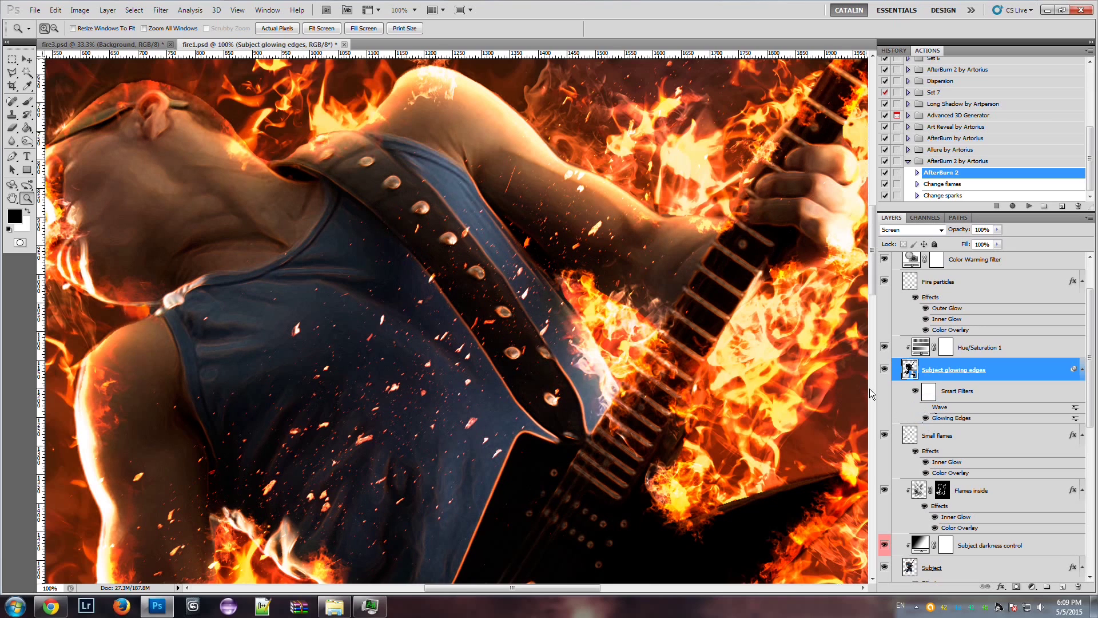
click(926, 408)
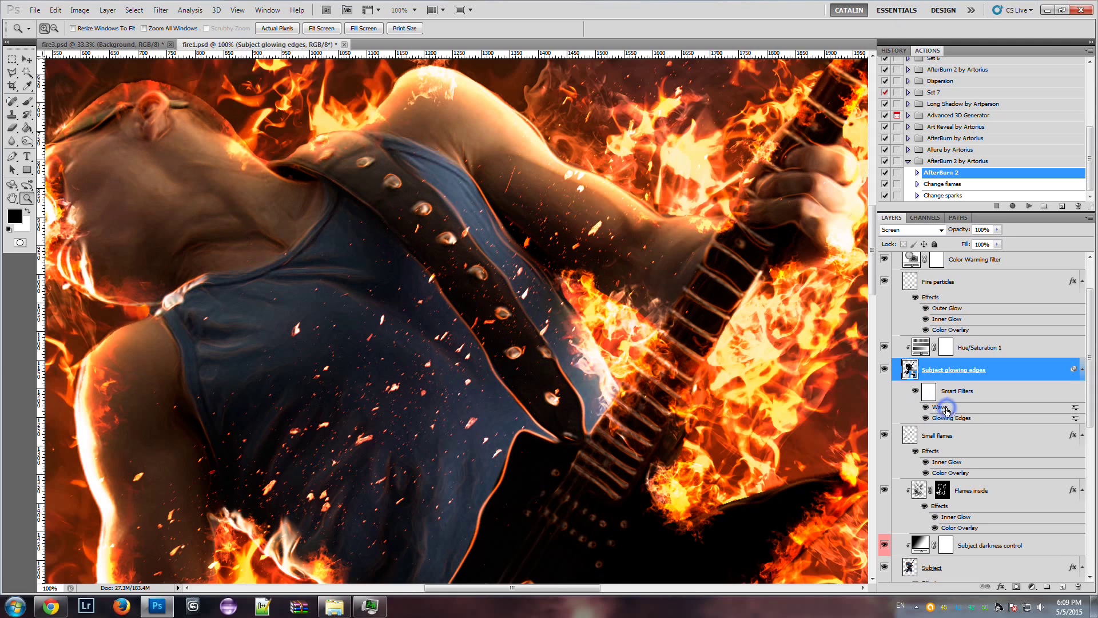
- Raise the Wave filter's Amplitude Max to 40, apply it, and zoom out on the guitarist
double_click(947, 409)
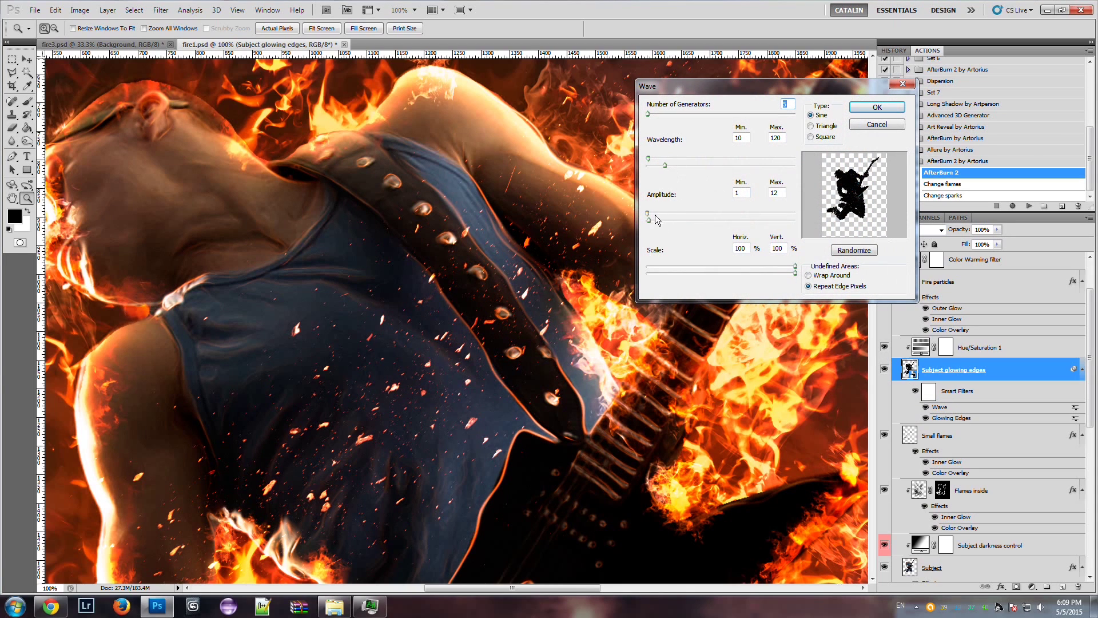
drag(651, 221, 654, 221)
click(865, 108)
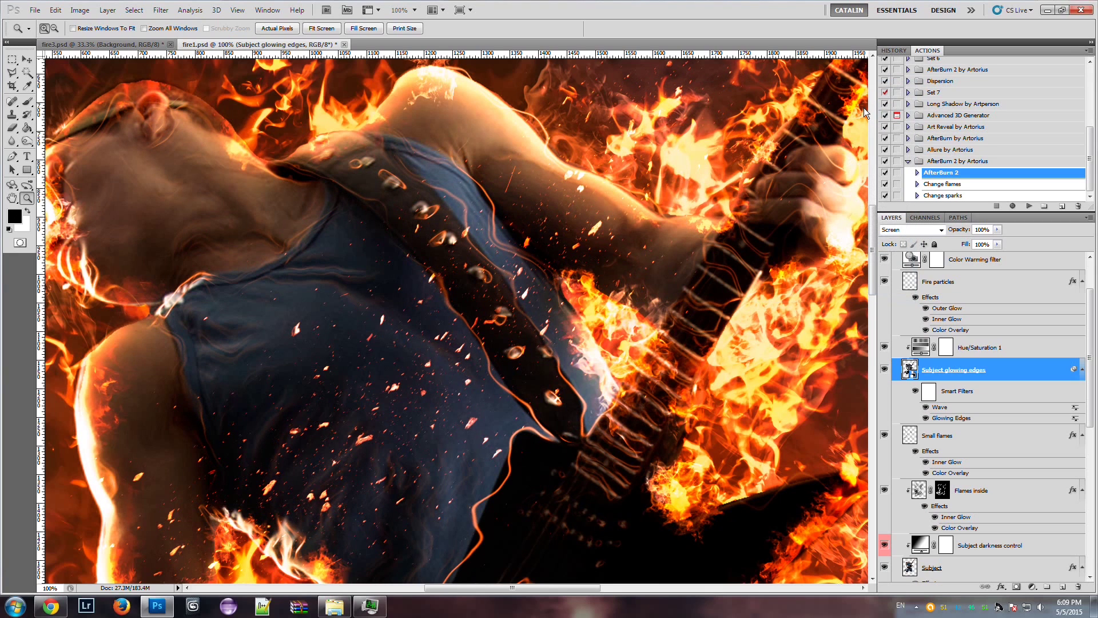
scroll(535, 332, up, 5)
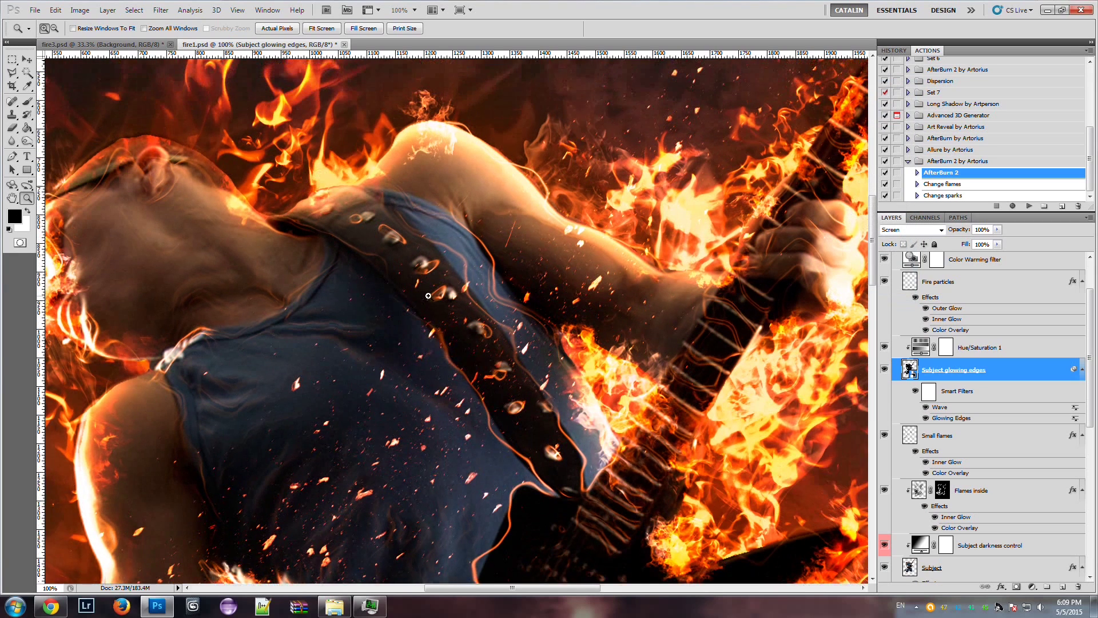
drag(474, 587, 516, 588)
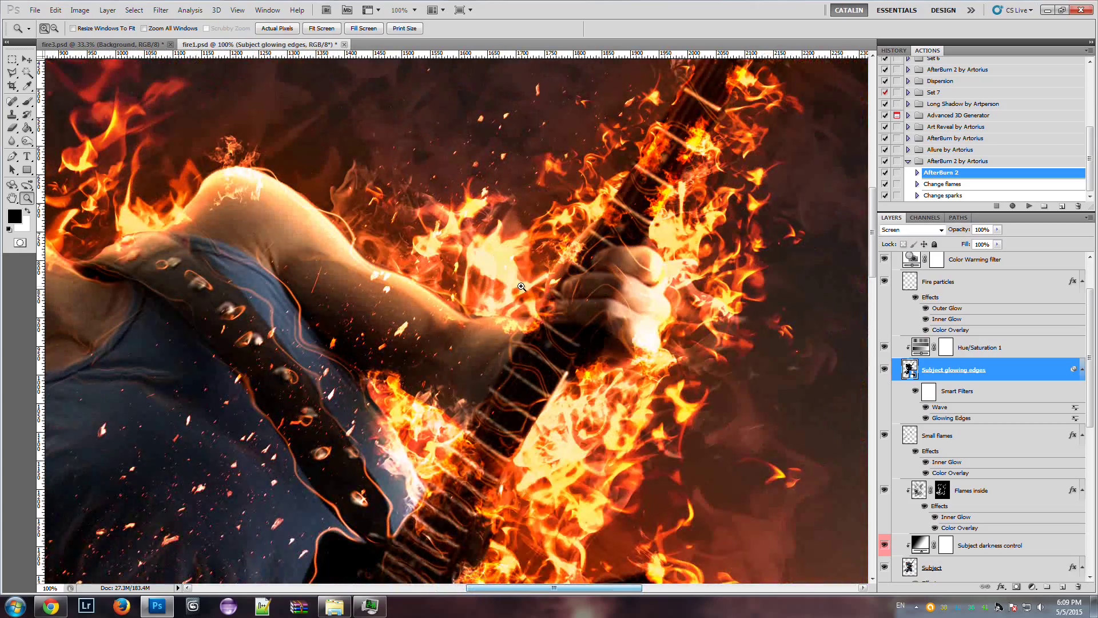
scroll(515, 285, up, 3)
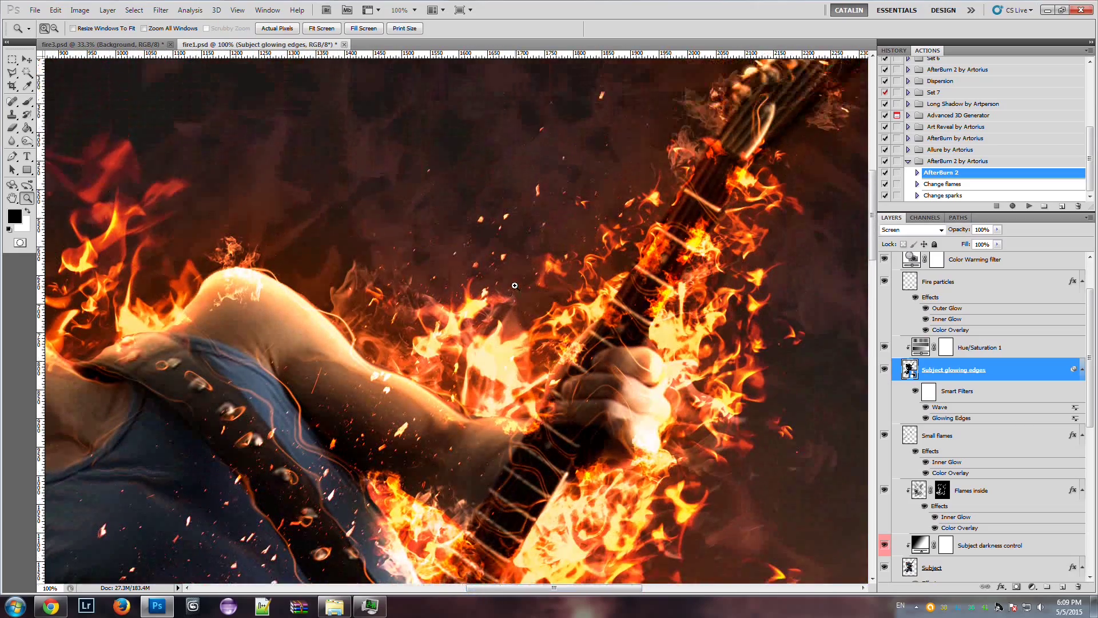
alt+click(389, 241)
- Select the AfterBurn 2 group, zoom in on the chest, then Alt-zoom out to the whole image
scroll(386, 243, down, 2)
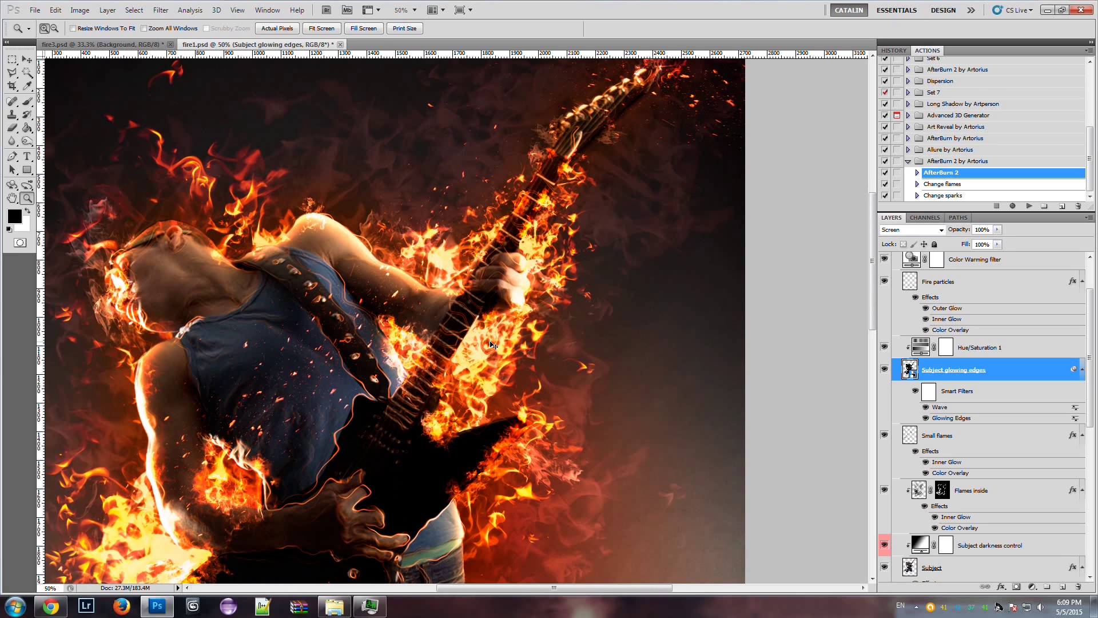
scroll(1015, 409, up, 3)
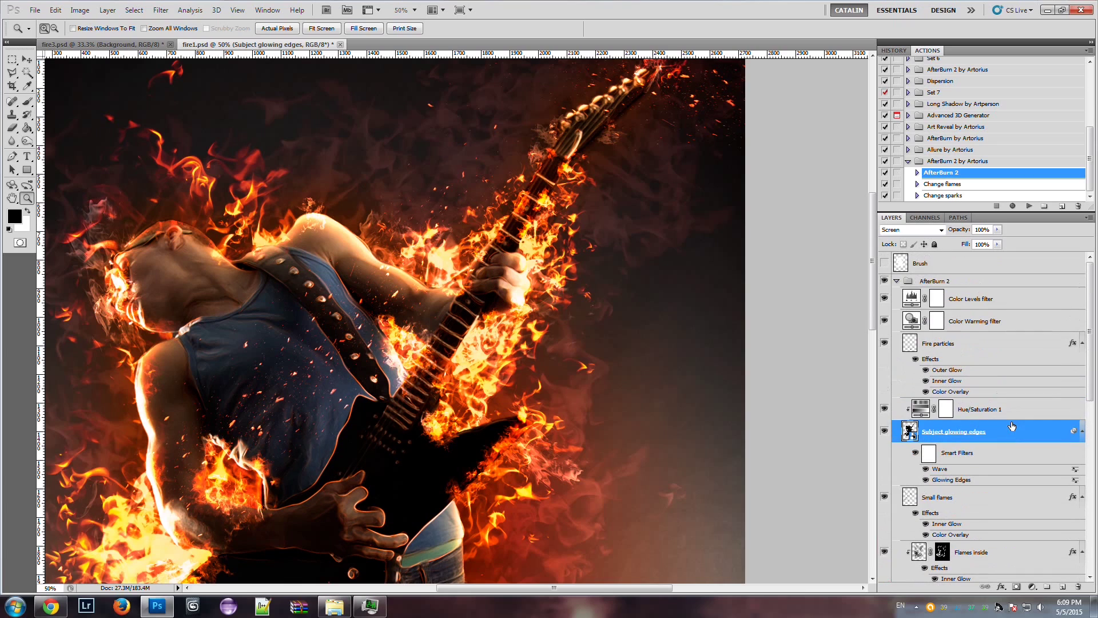
click(942, 286)
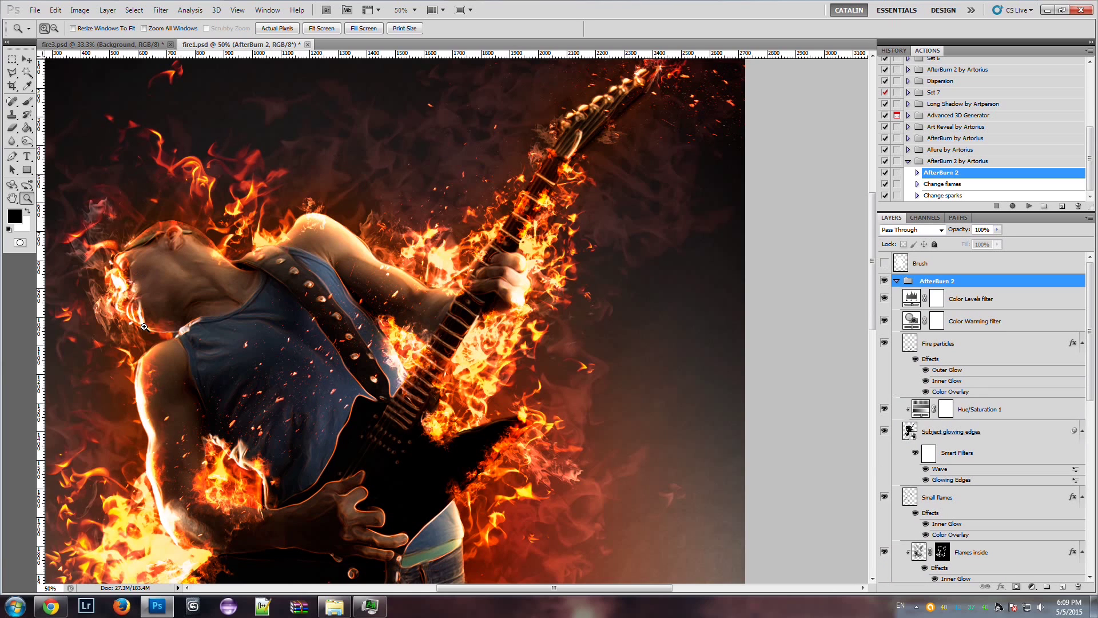
click(323, 357)
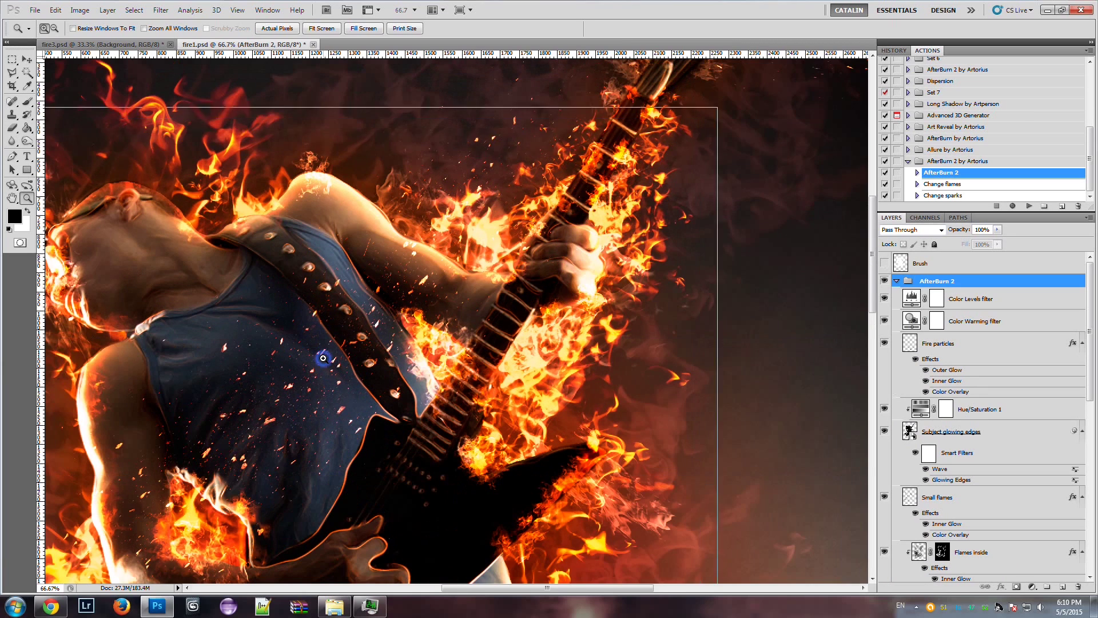
click(324, 358)
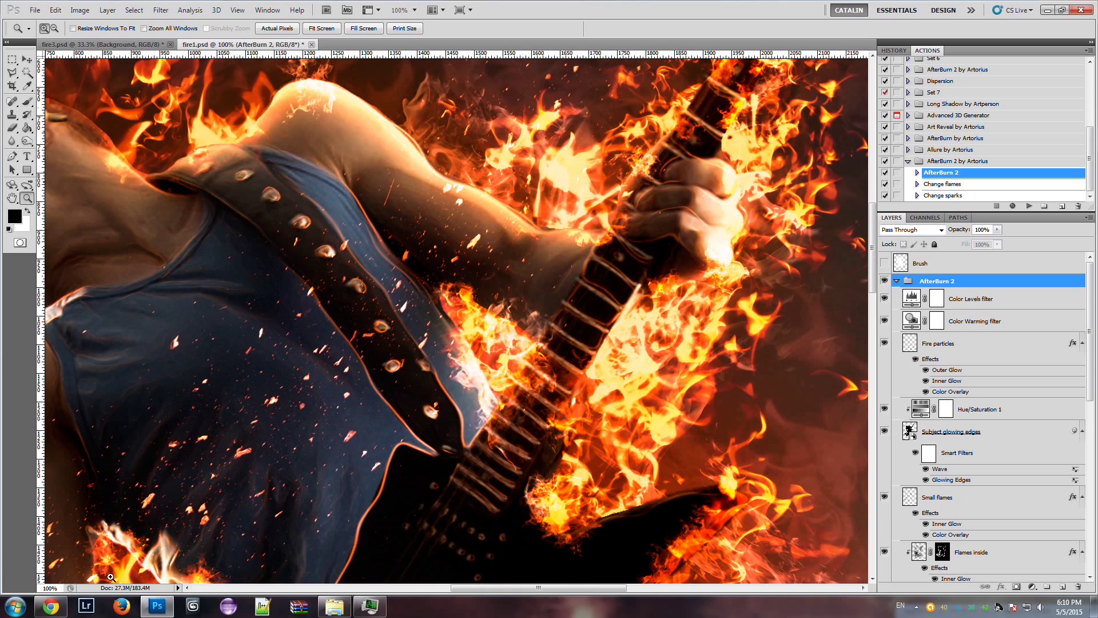
key(alt)
key(alt)
alt+click(383, 384)
alt+click(360, 379)
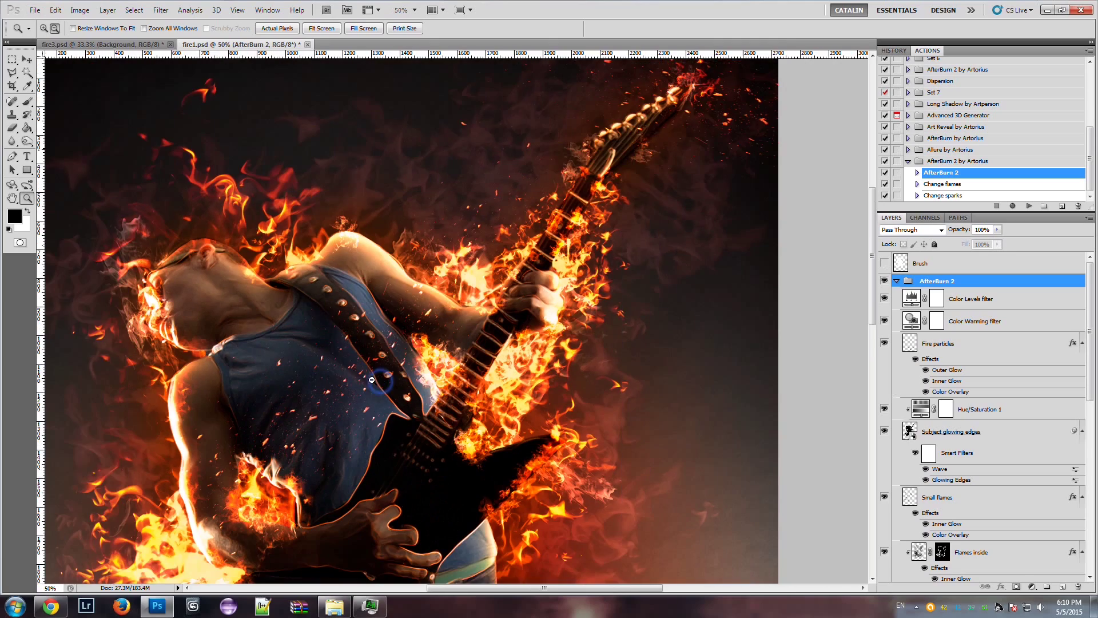
alt+click(342, 375)
scroll(342, 374, down, 5)
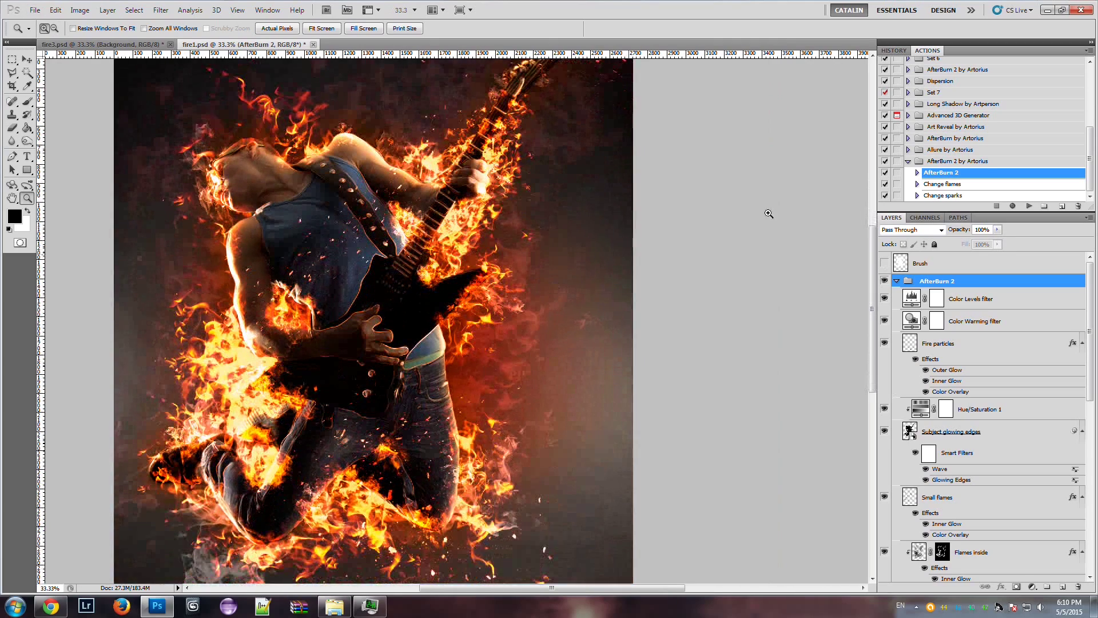
- Play the Change flames action four times to generate a new flame pattern
click(952, 185)
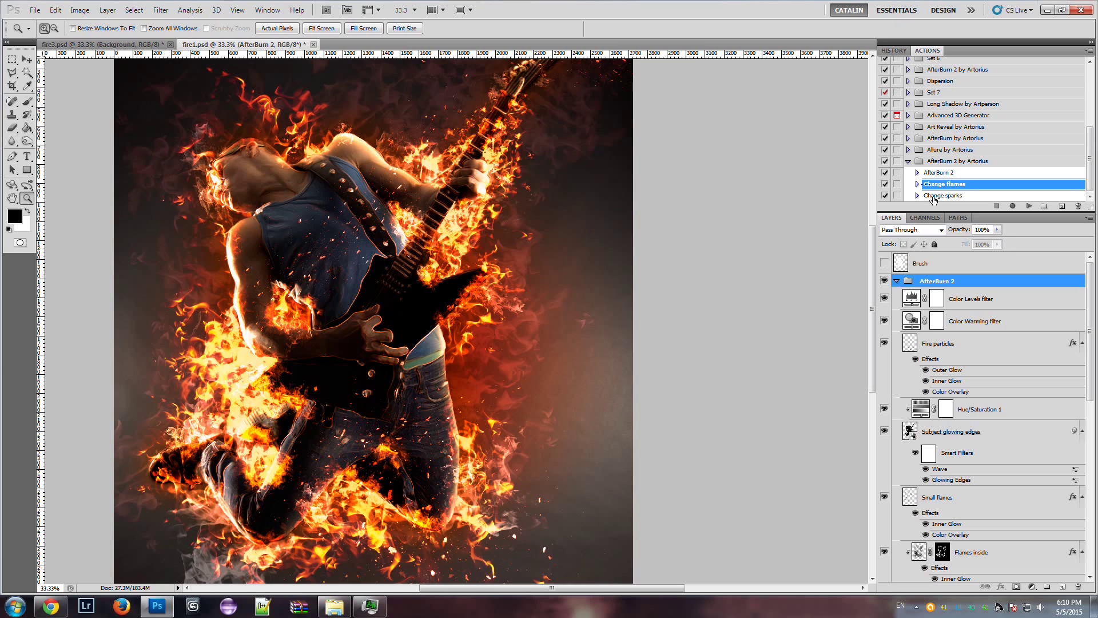
mouse_move(871, 245)
mouse_down()
mouse_move(863, 199)
mouse_move(861, 227)
mouse_up()
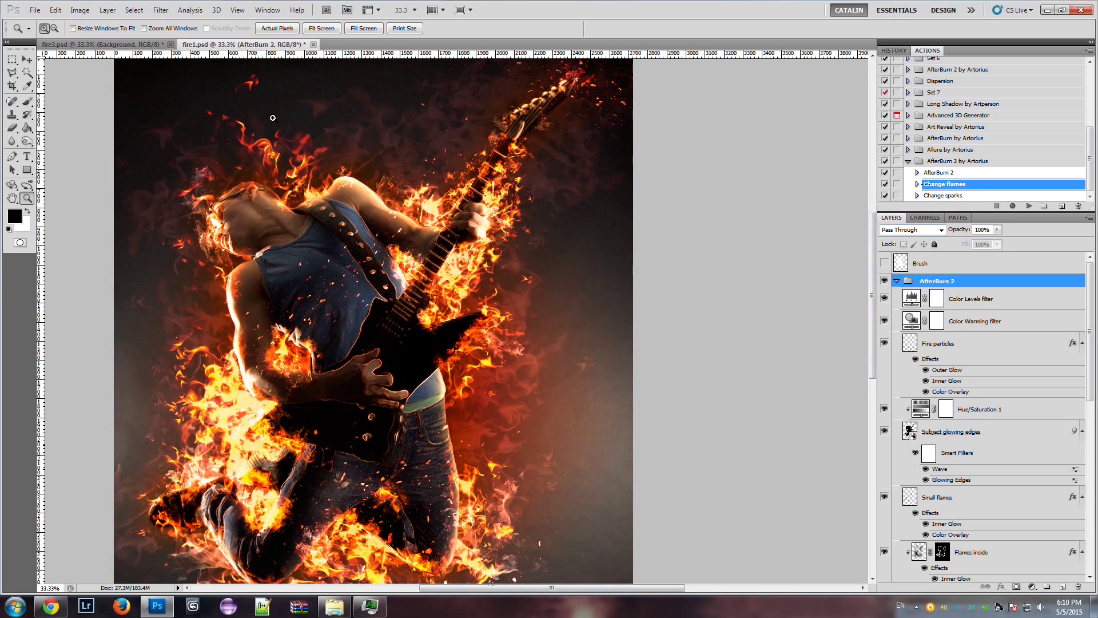
click(1030, 207)
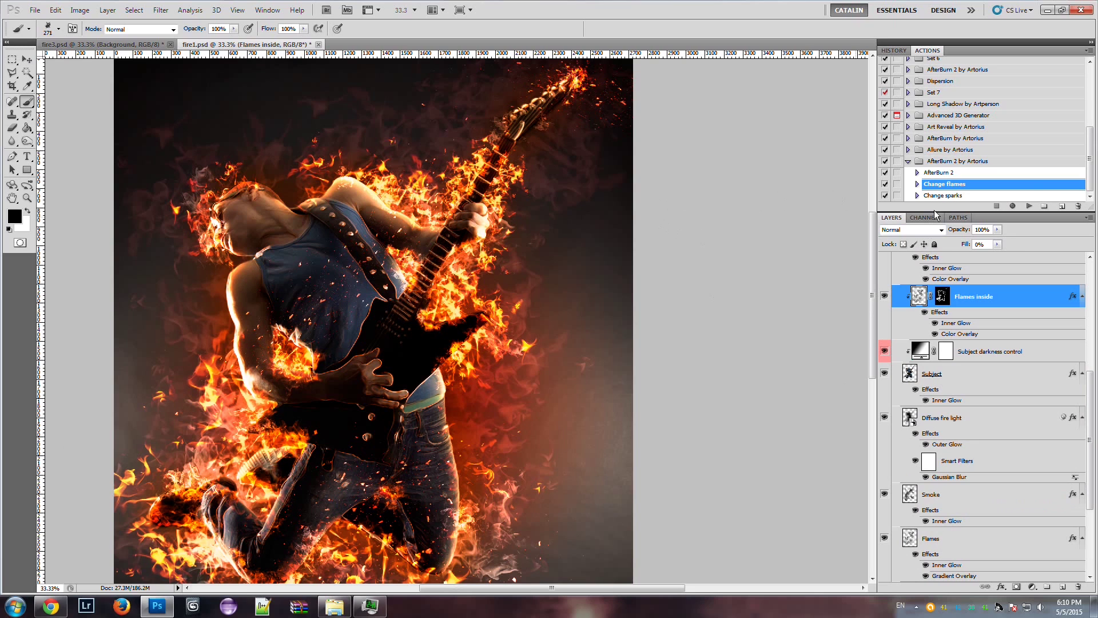
click(1029, 205)
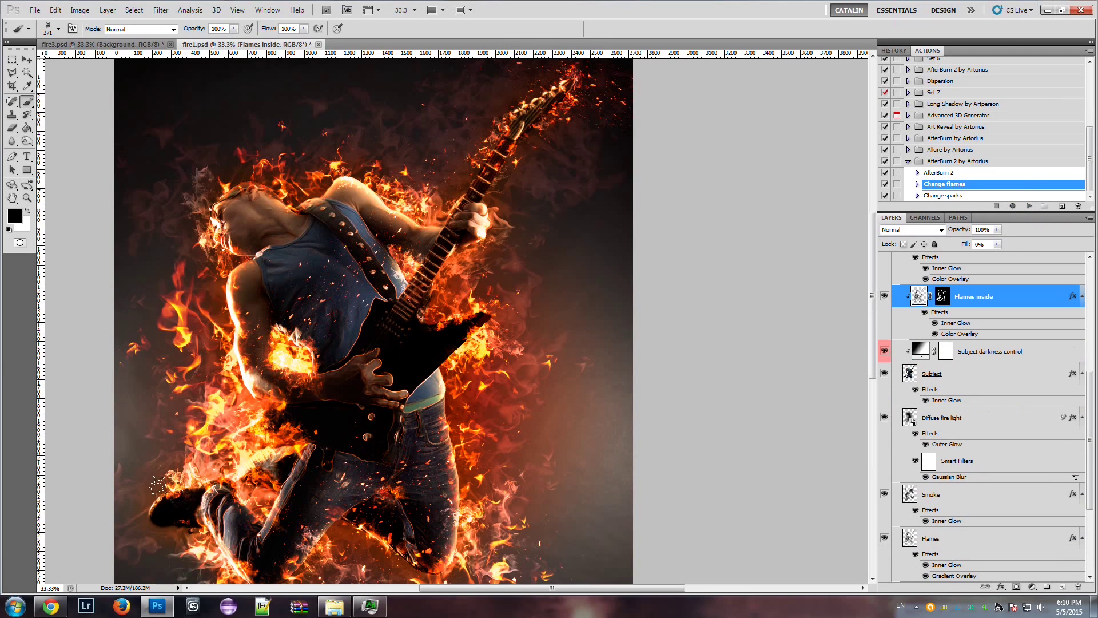
click(1029, 206)
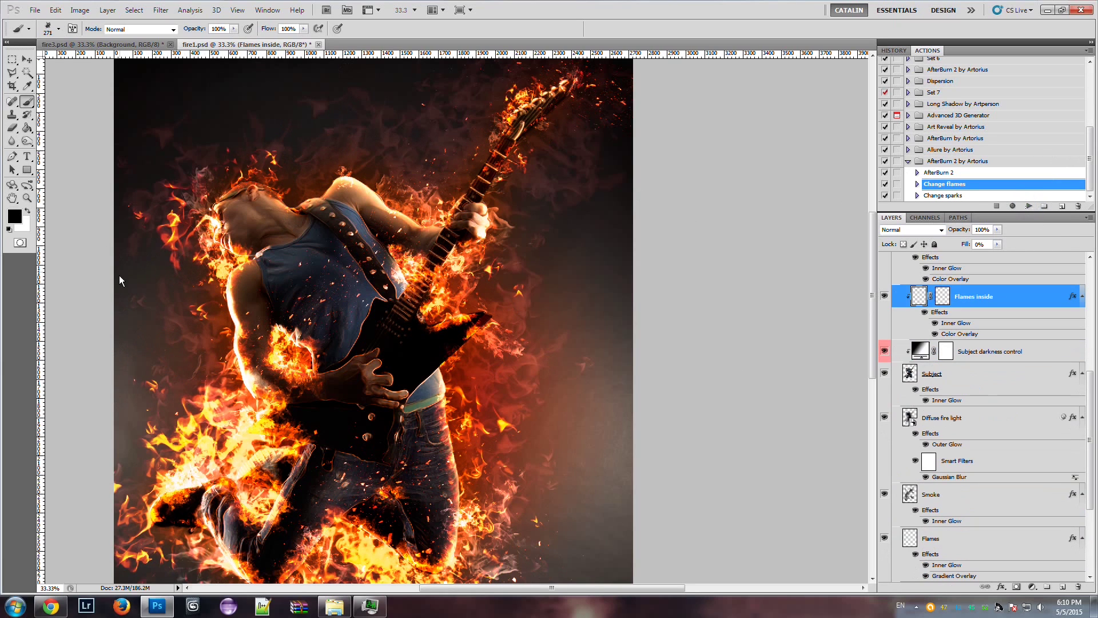
click(1030, 206)
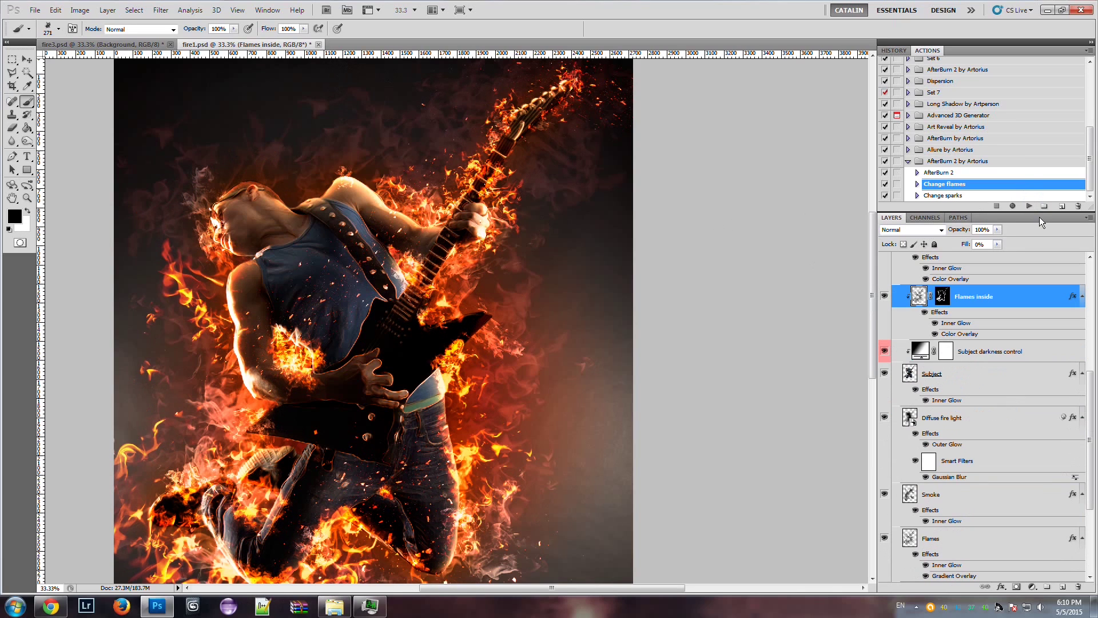
click(932, 197)
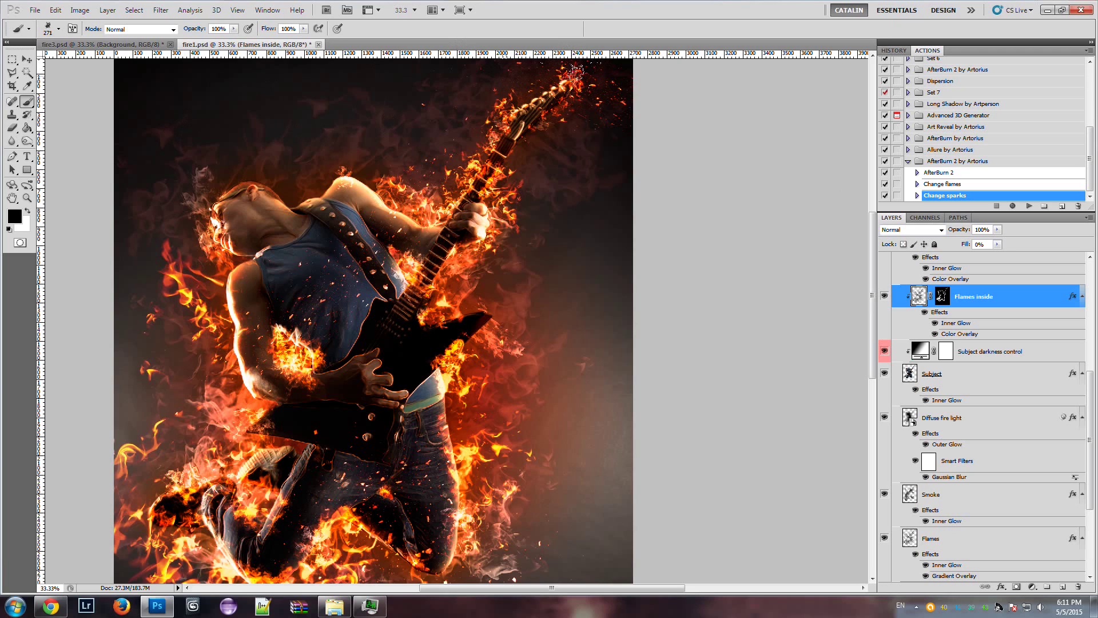
- Zoom in on the guitarist's torso and play Change sparks twice to re-randomize the sparks
click(27, 198)
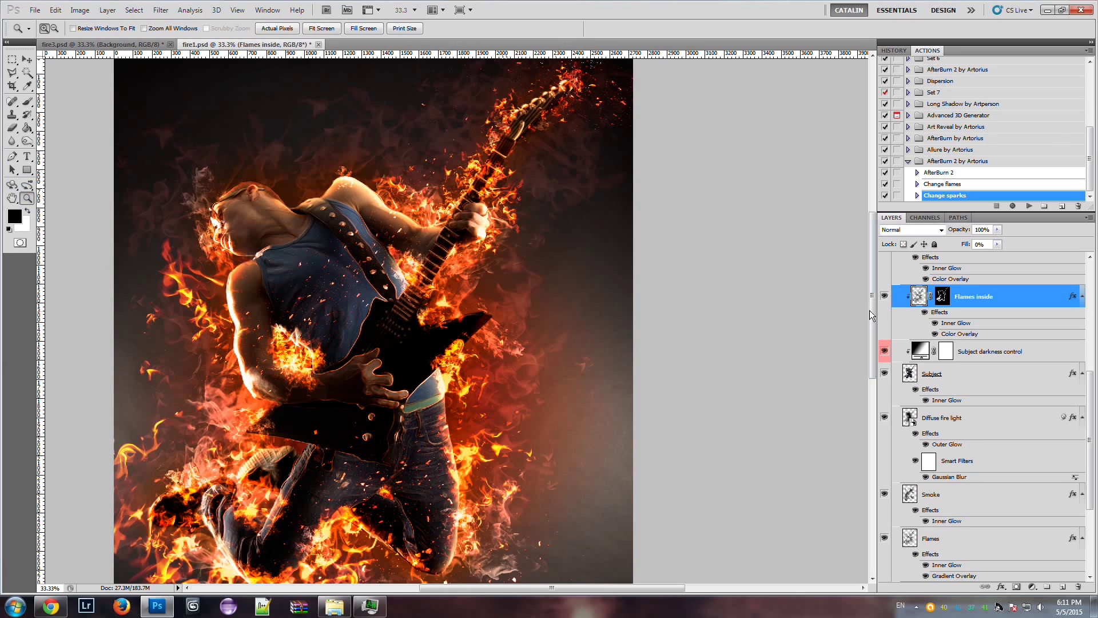
drag(143, 72, 532, 370)
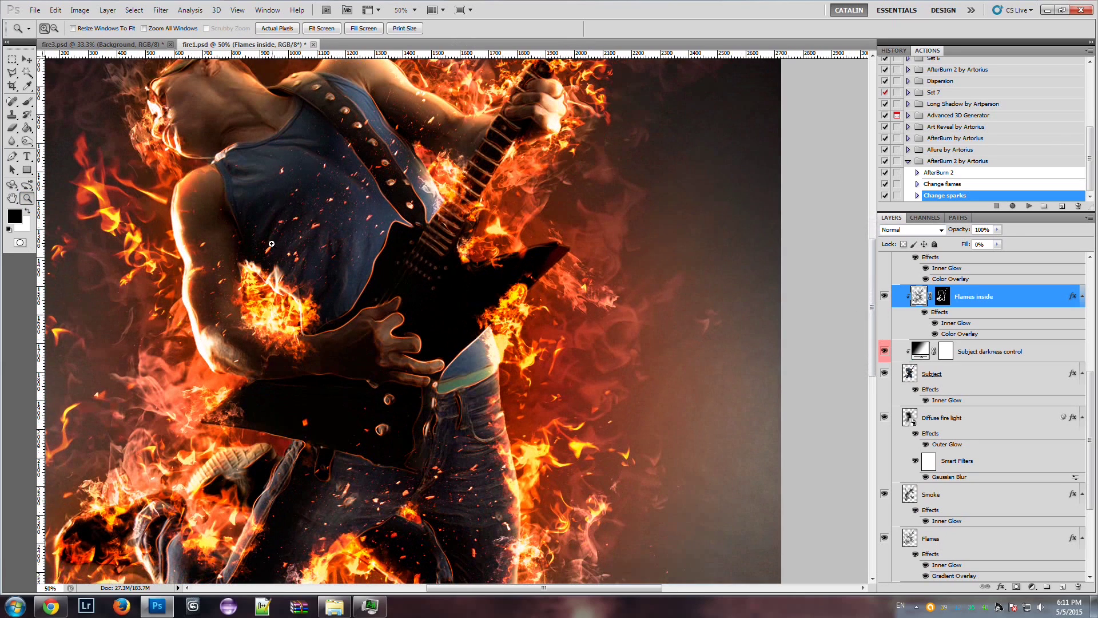
scroll(372, 142, down, 2)
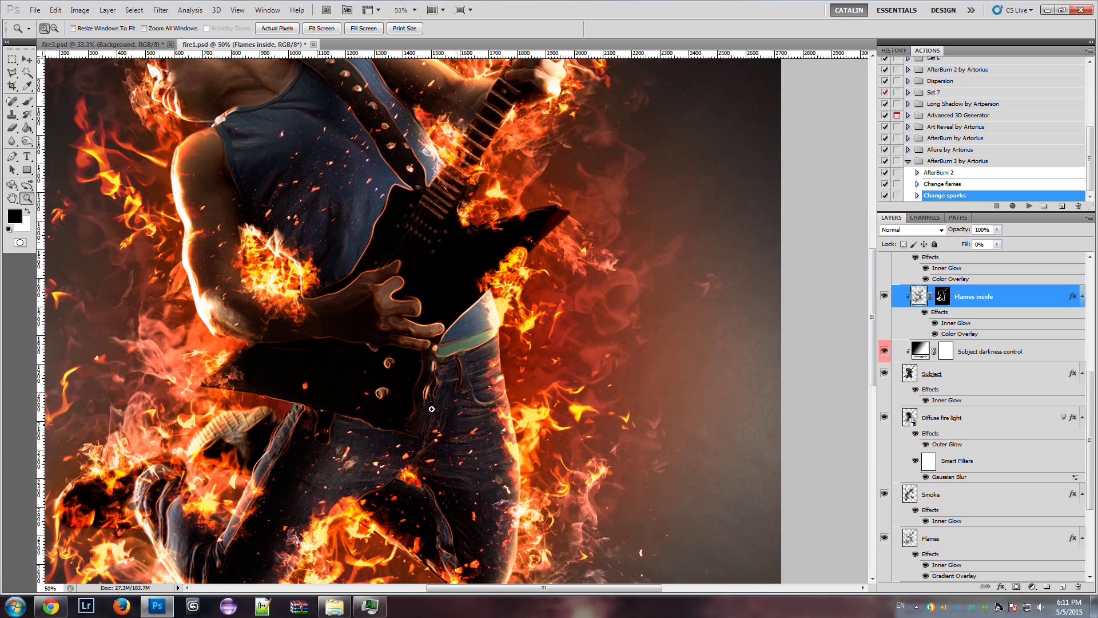
drag(871, 326, 871, 243)
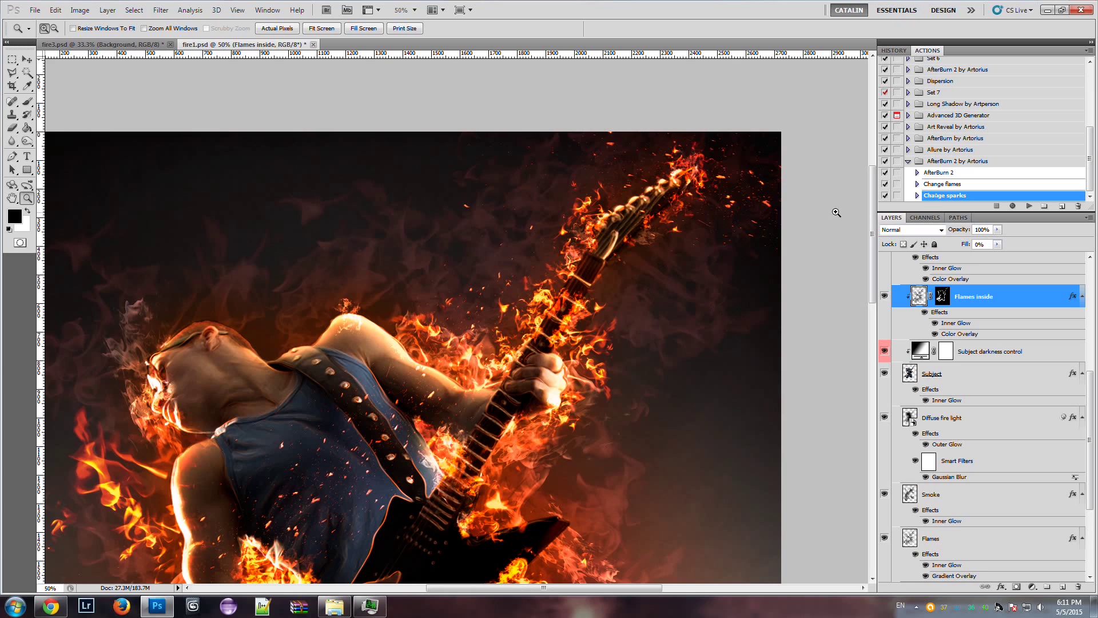
click(1028, 207)
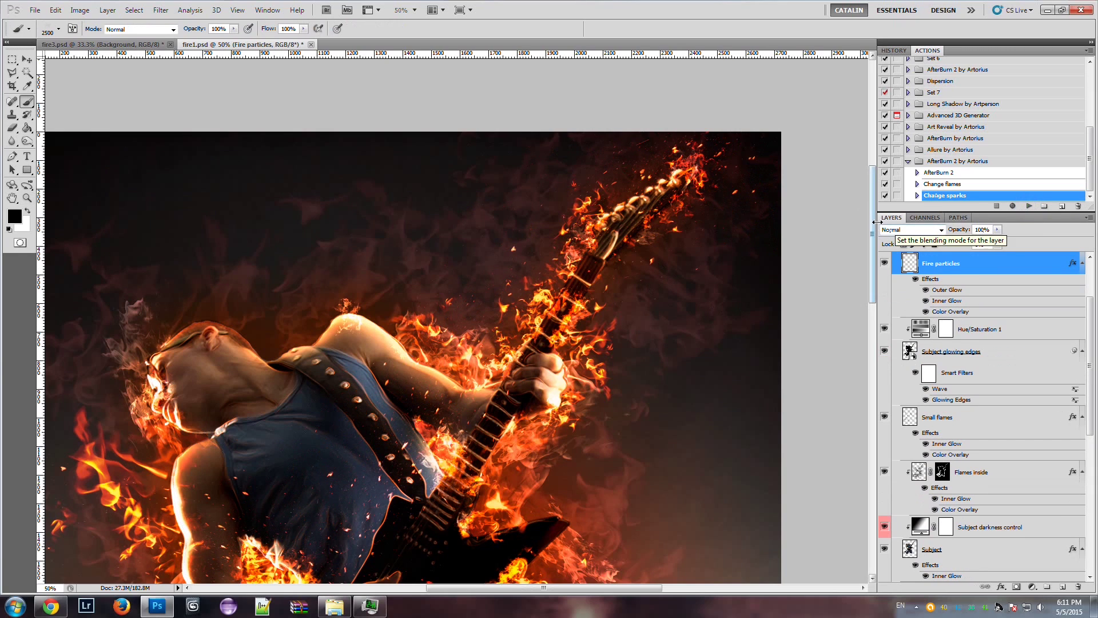
drag(872, 222, 872, 279)
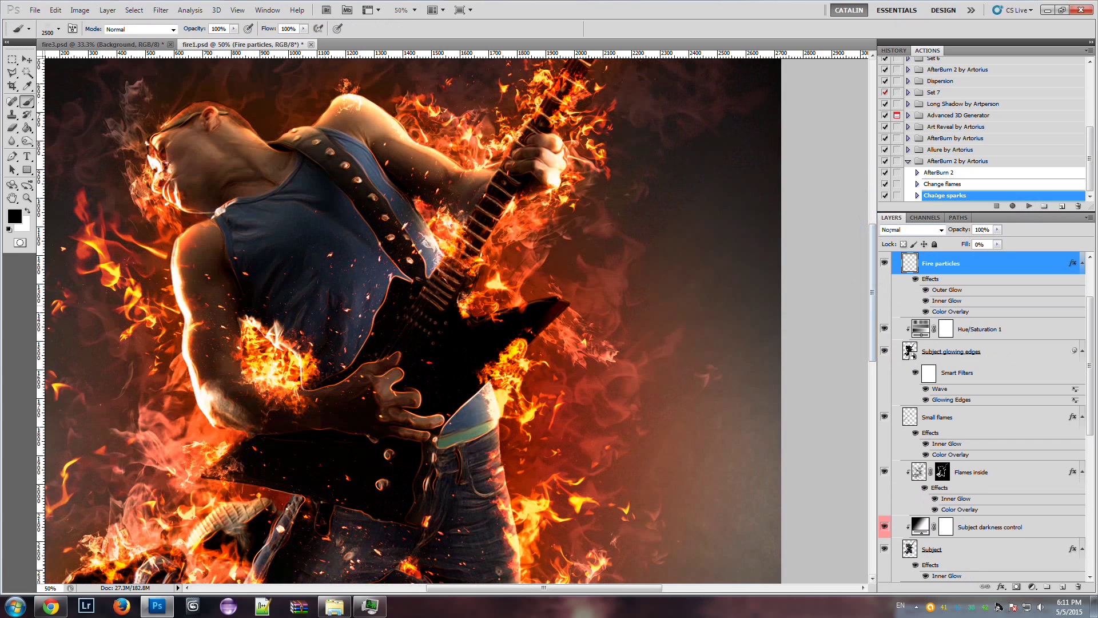
click(1028, 207)
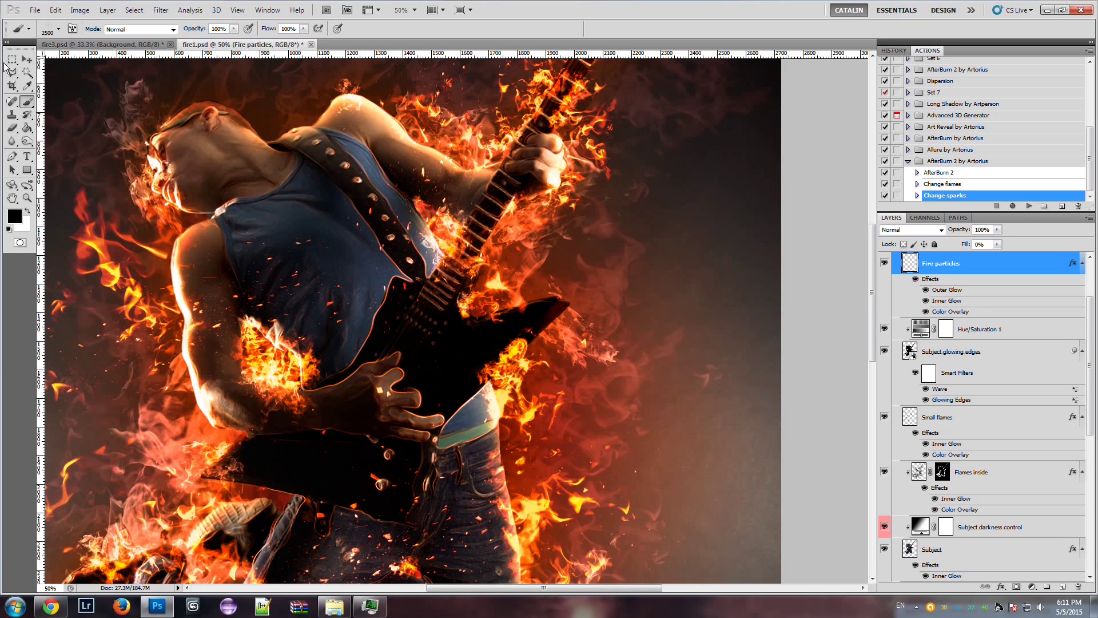
- Select the Red Background Gradient layer and zoom out to see the whole image
click(26, 59)
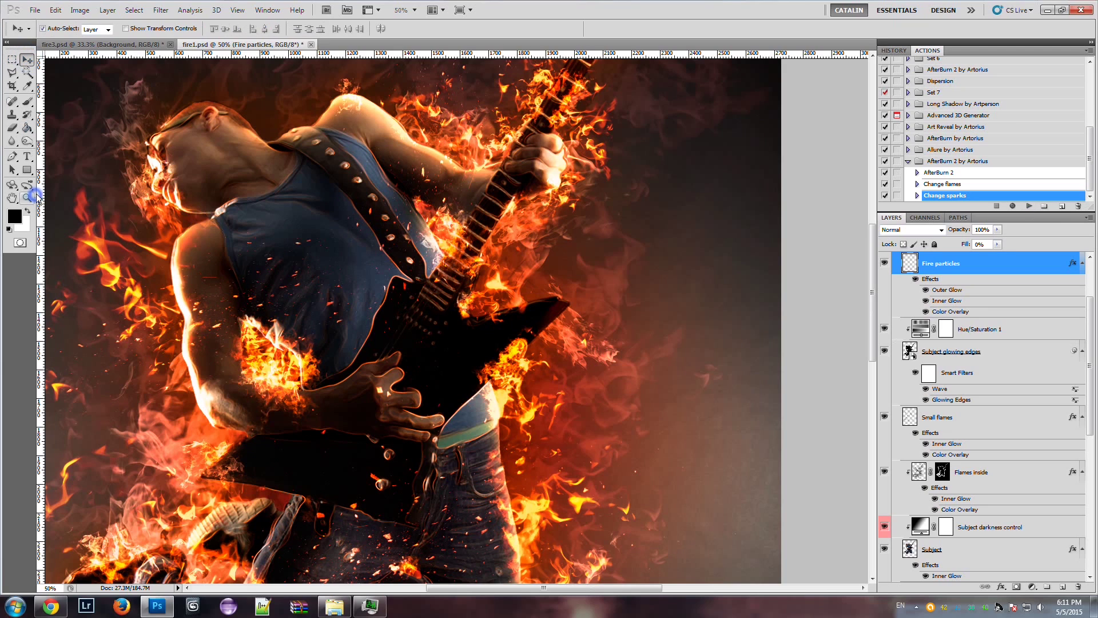
click(589, 248)
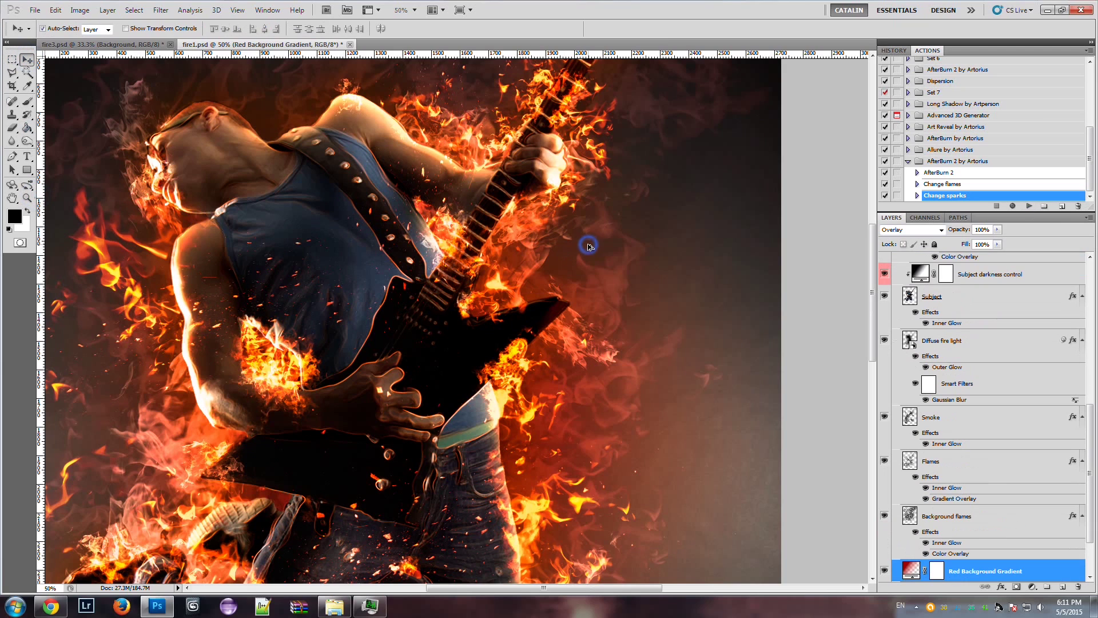
click(27, 198)
alt+click(372, 236)
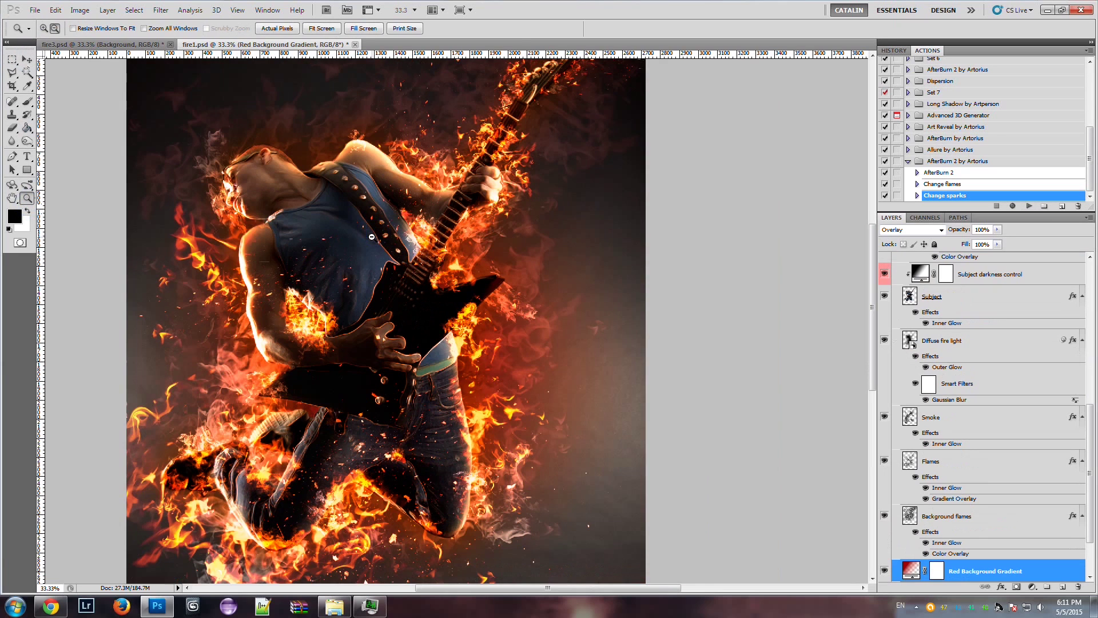
alt+click(372, 236)
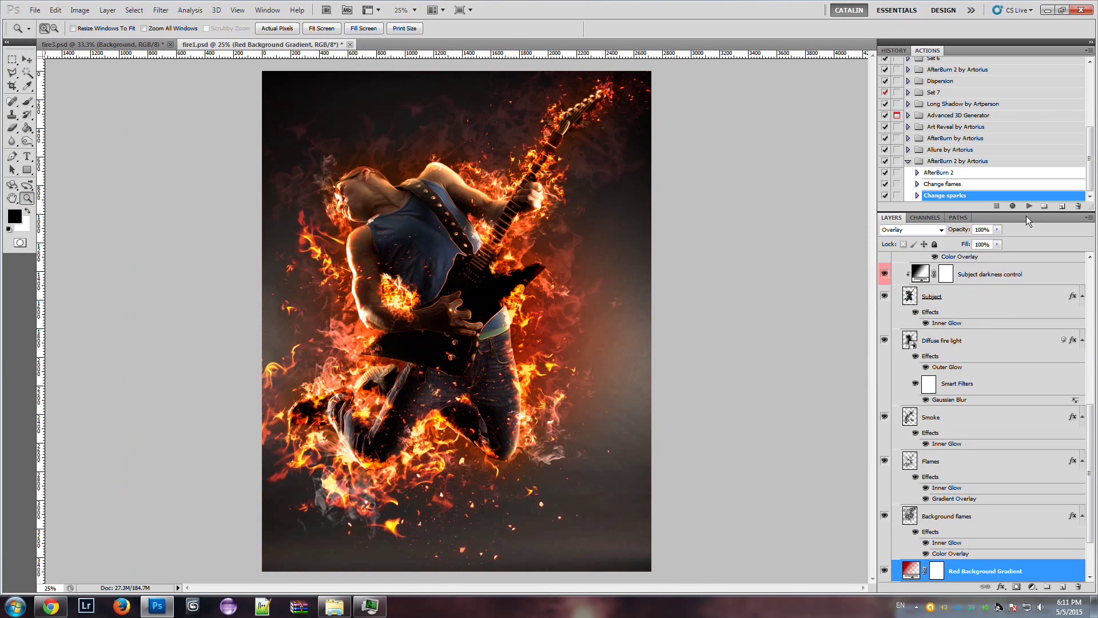
scroll(998, 300, up, 5)
scroll(999, 299, up, 3)
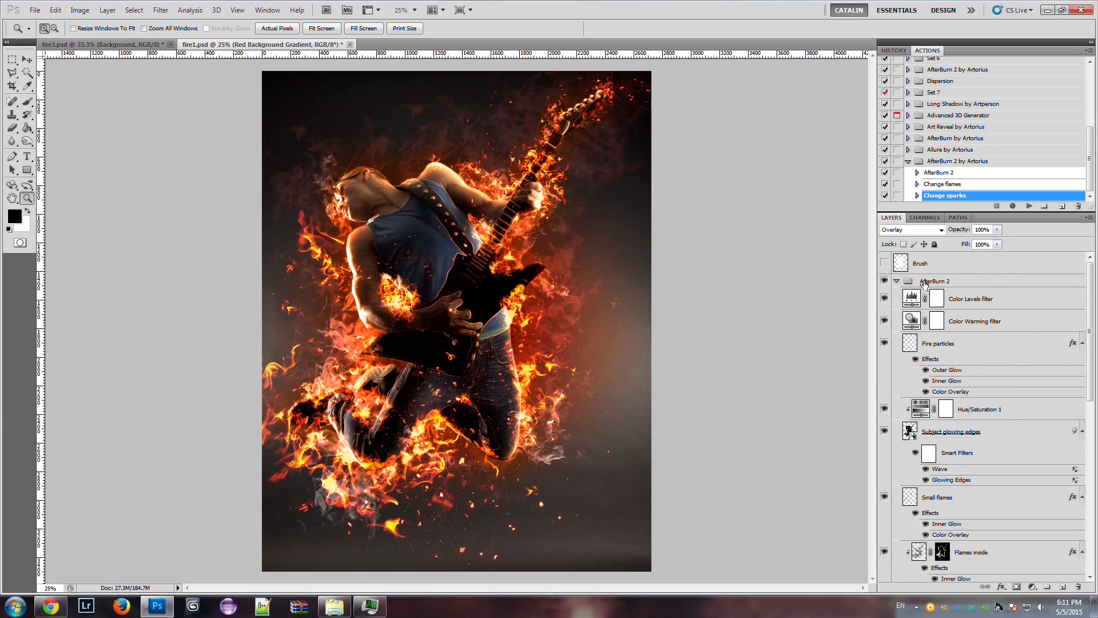
- Collapse and hide the first AfterBurn 2 group, then play the AfterBurn 2 action again
click(961, 287)
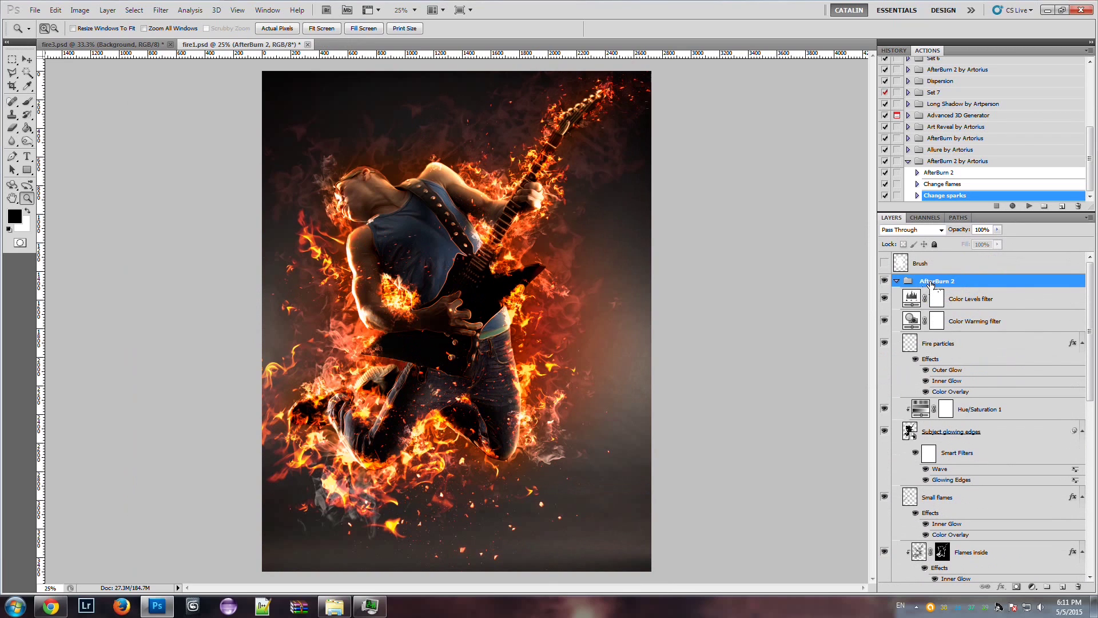
click(897, 280)
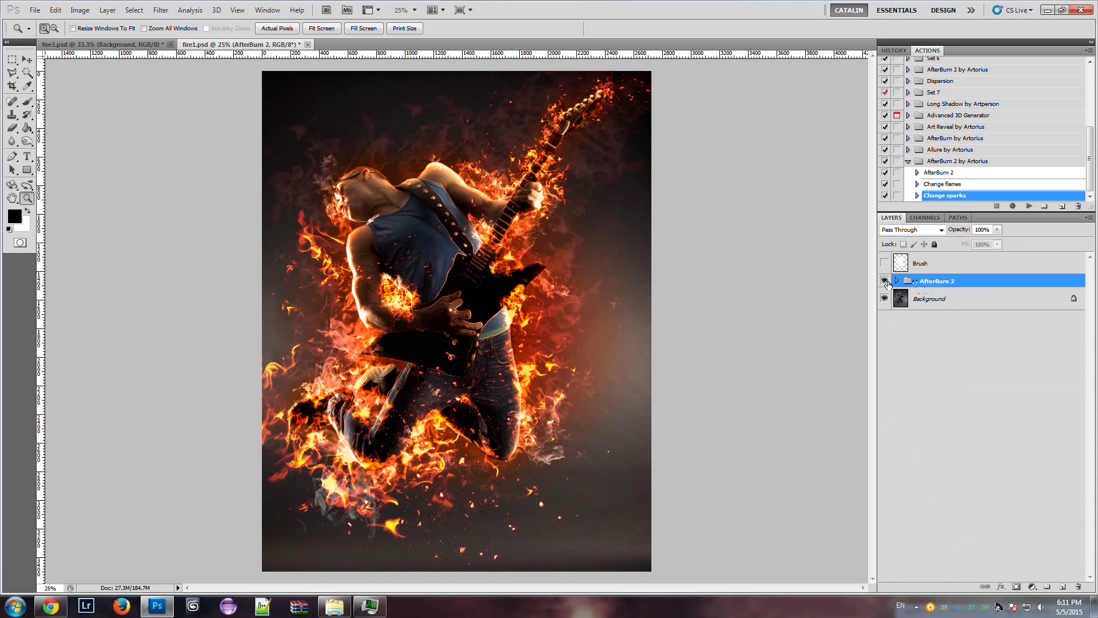
click(885, 281)
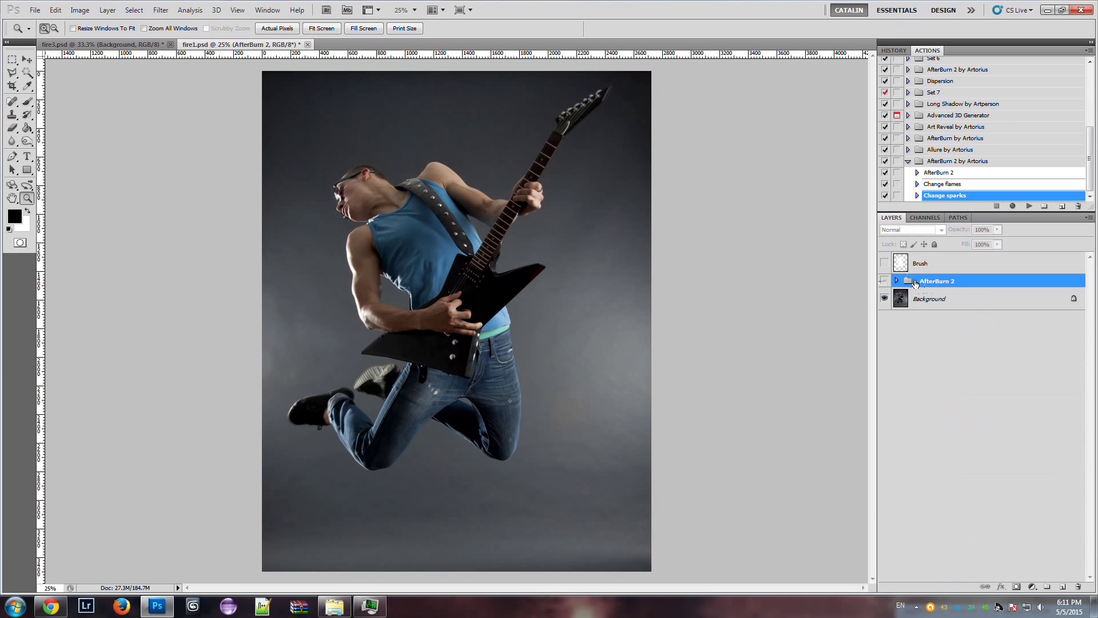
click(944, 175)
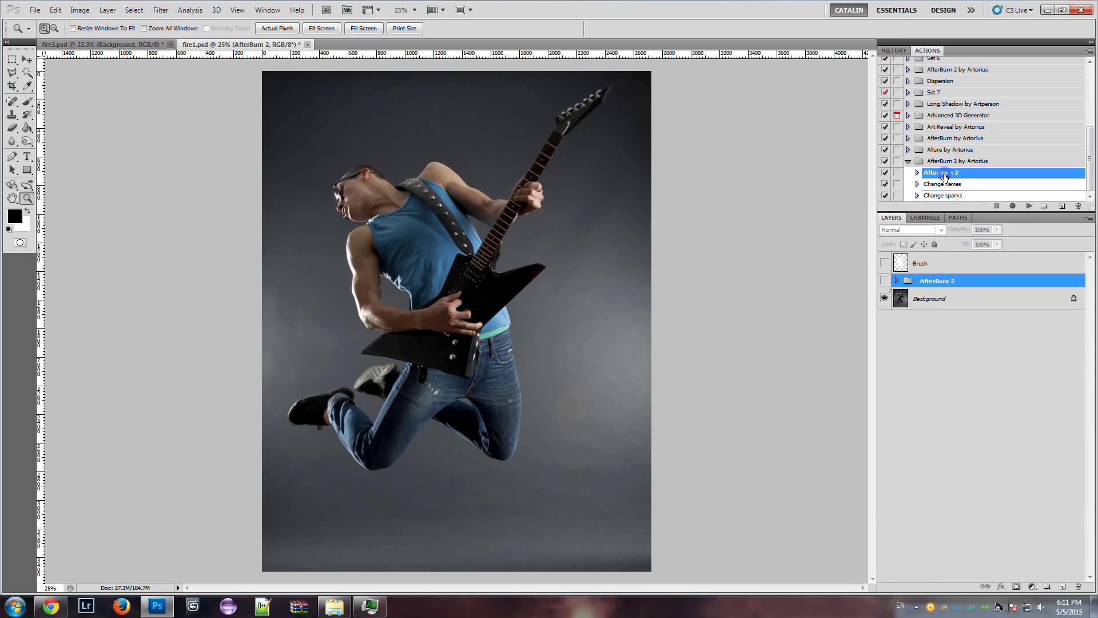
click(1028, 207)
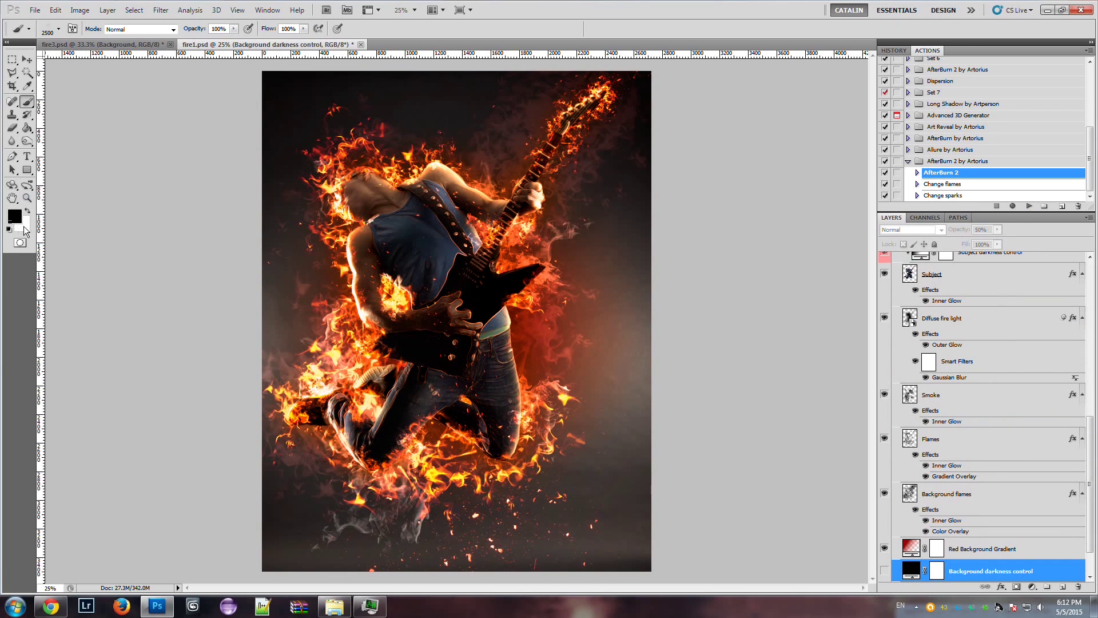
click(27, 198)
click(479, 217)
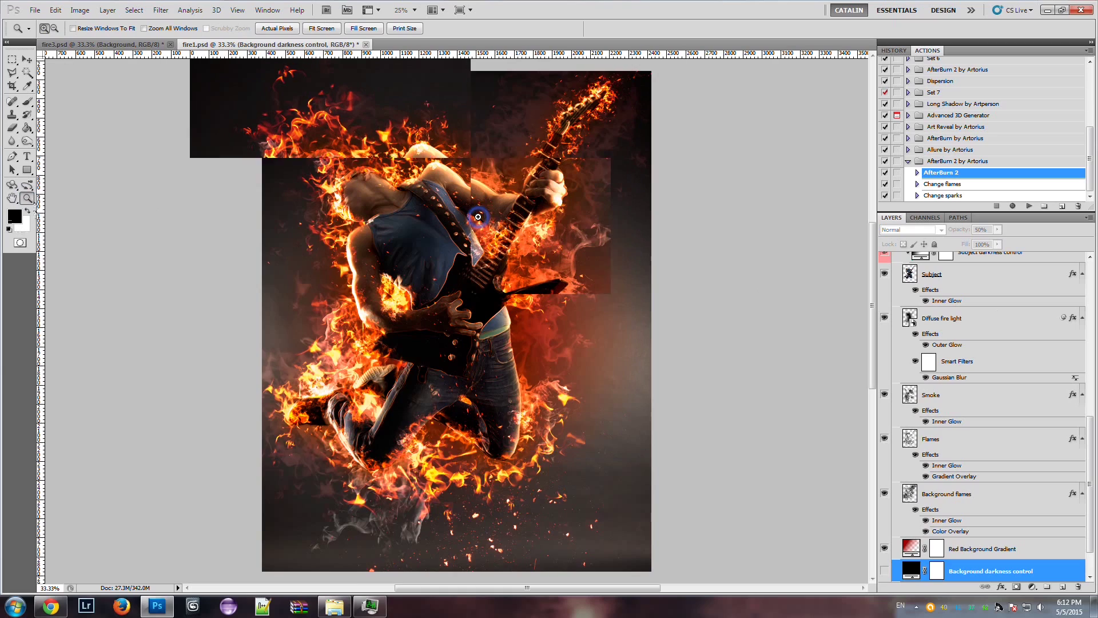
scroll(507, 261, down, 5)
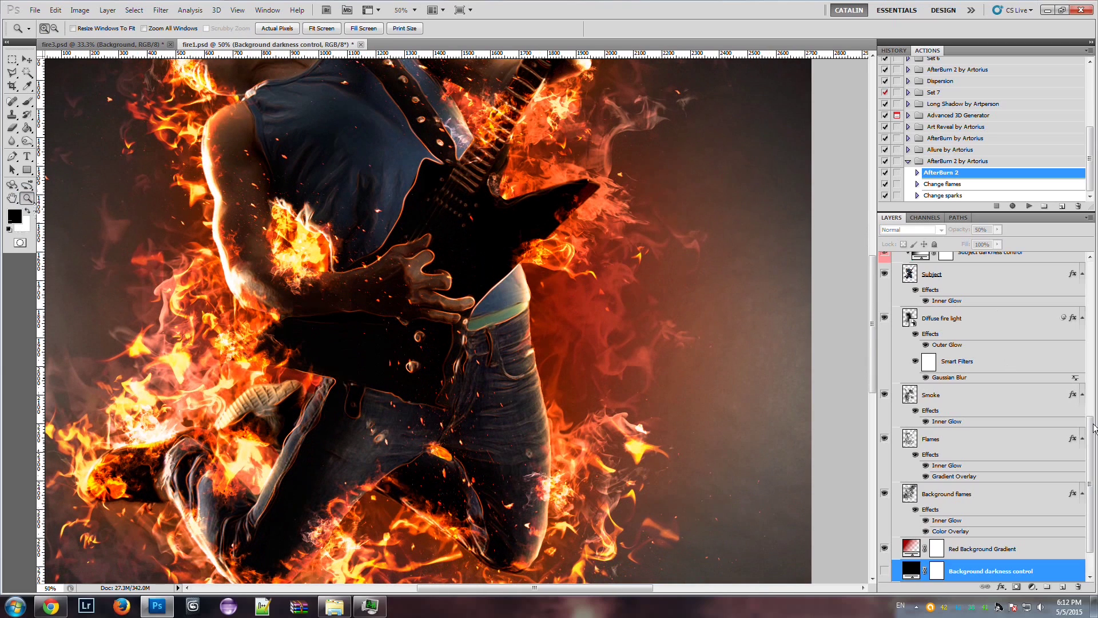
scroll(1094, 429, down, 1)
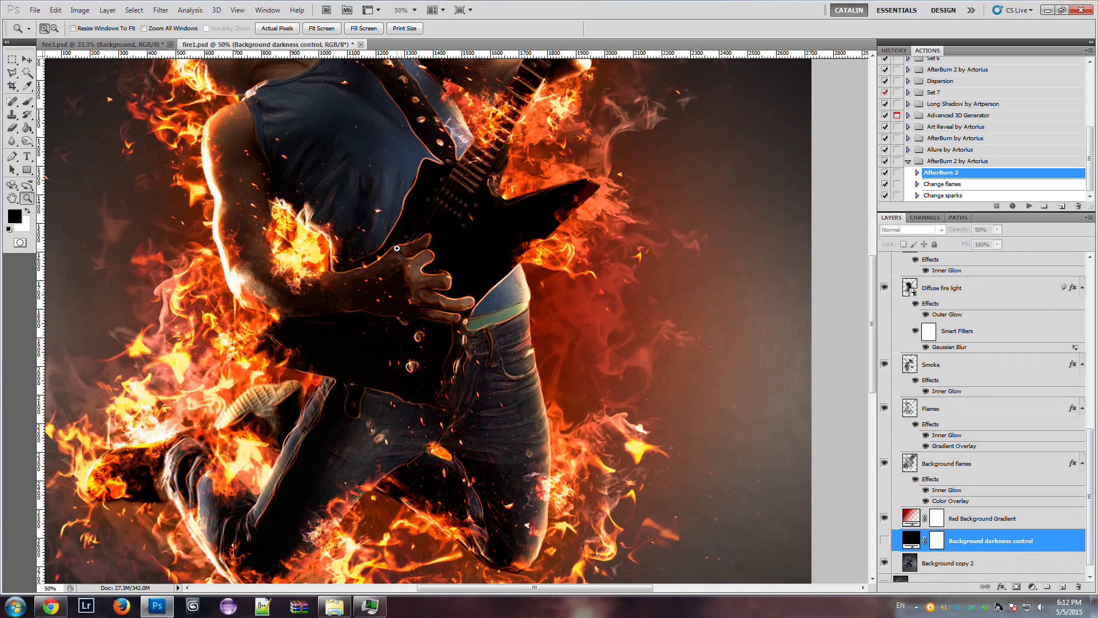
alt+click(407, 192)
scroll(435, 217, up, 2)
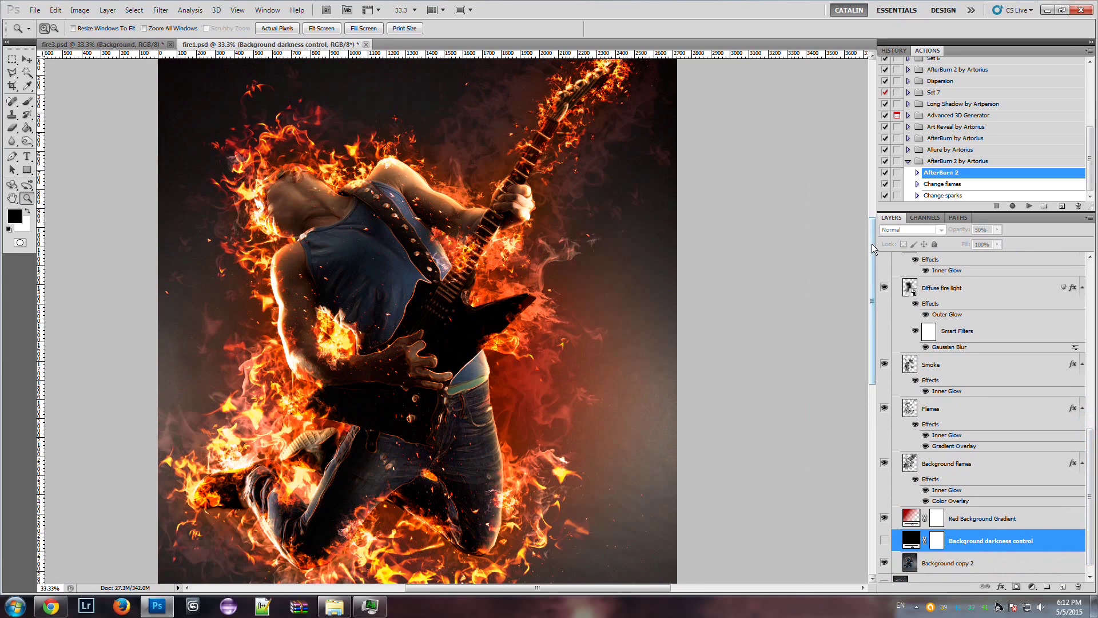
scroll(872, 244, up, 1)
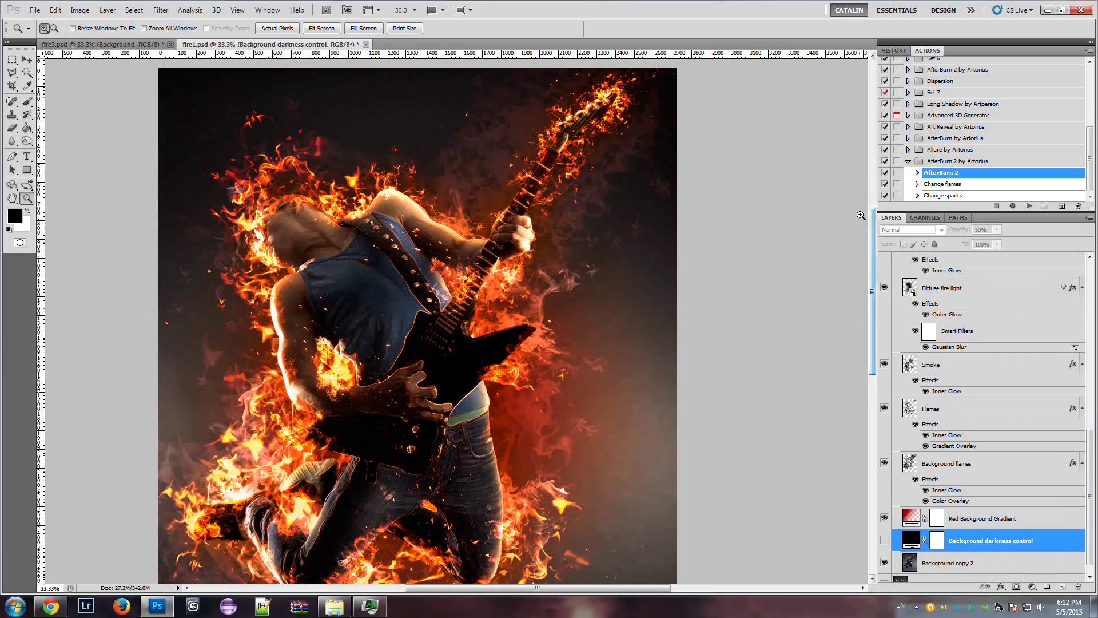
scroll(875, 227, down, 1)
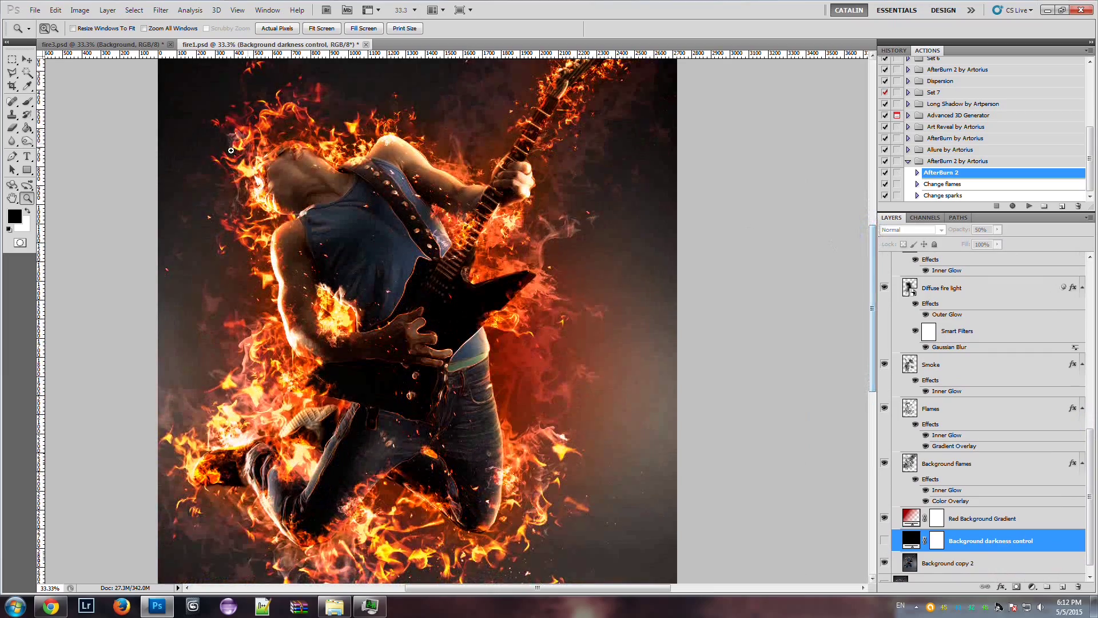
drag(1090, 446, 1091, 274)
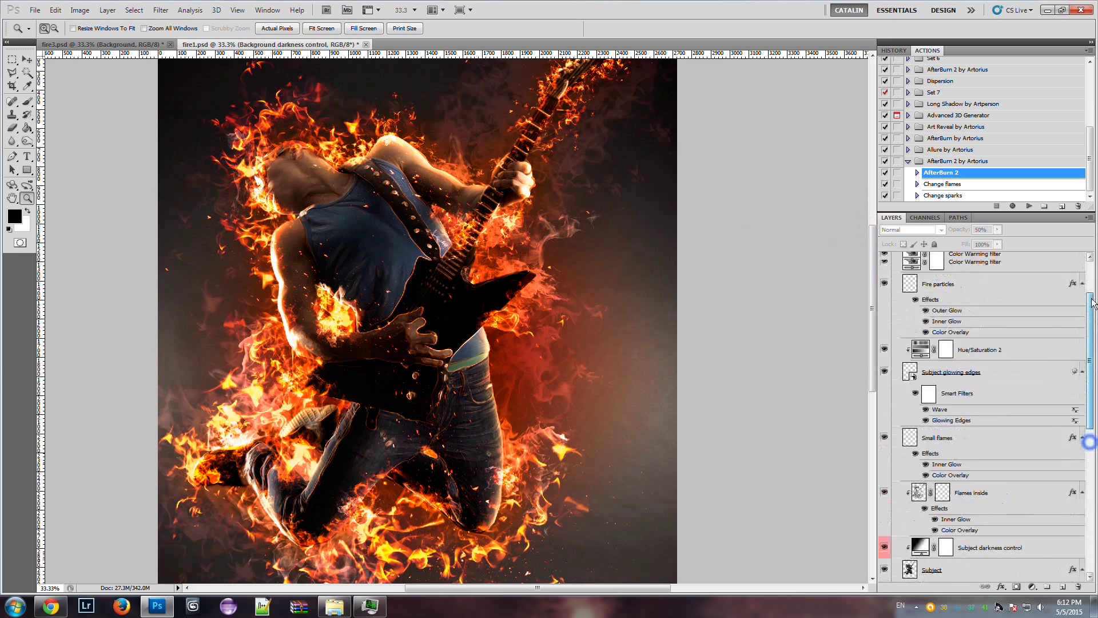
click(897, 295)
click(897, 294)
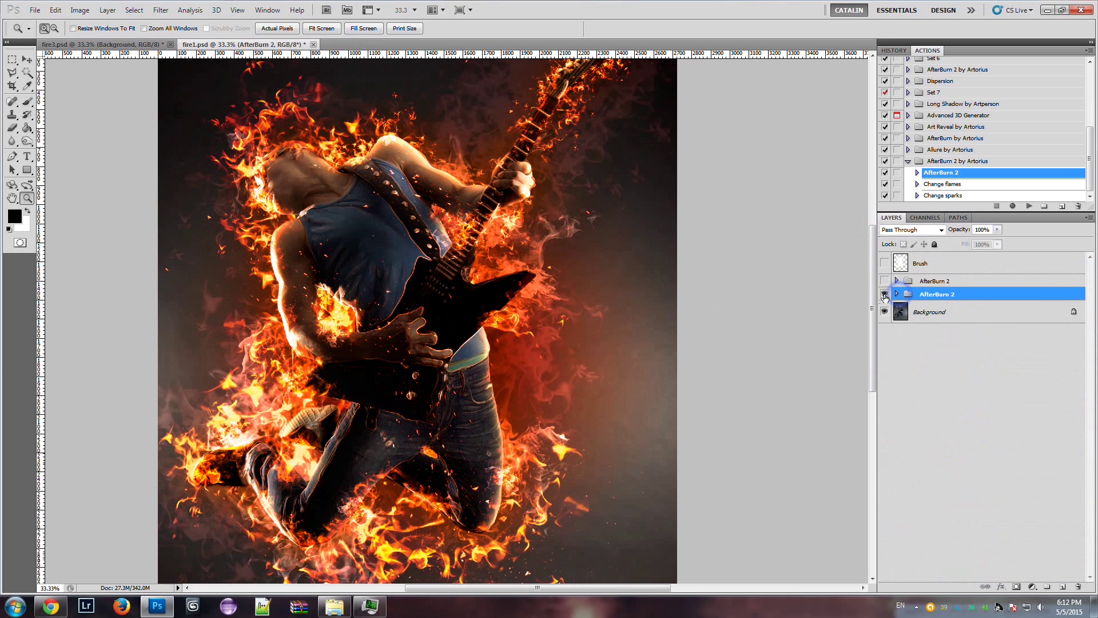
drag(872, 279, 877, 267)
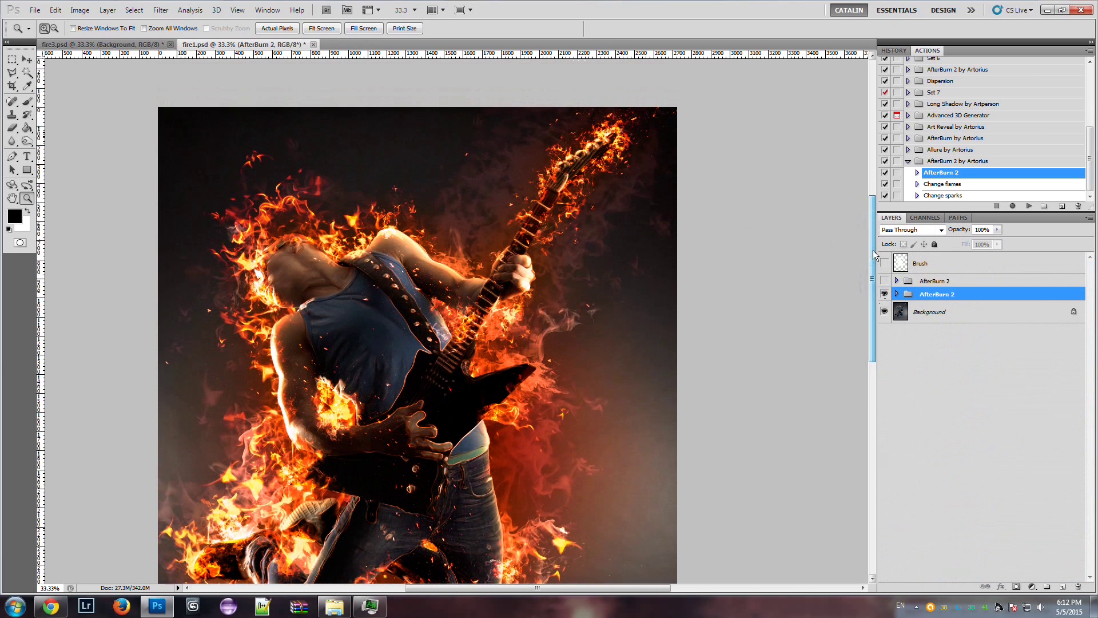
scroll(416, 351, down, 5)
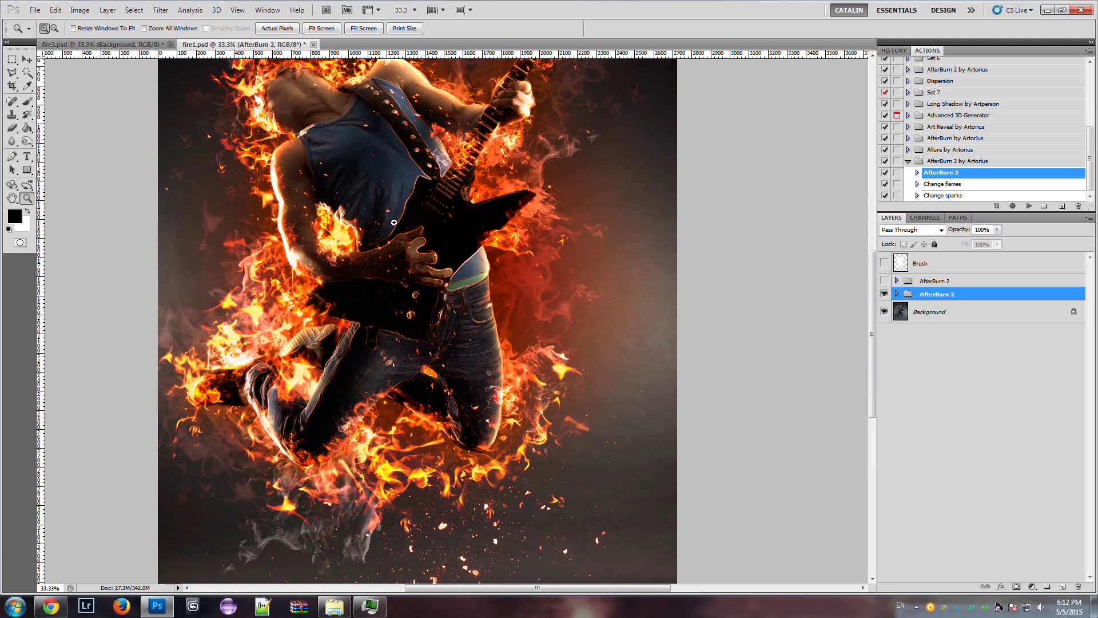
drag(873, 269, 860, 235)
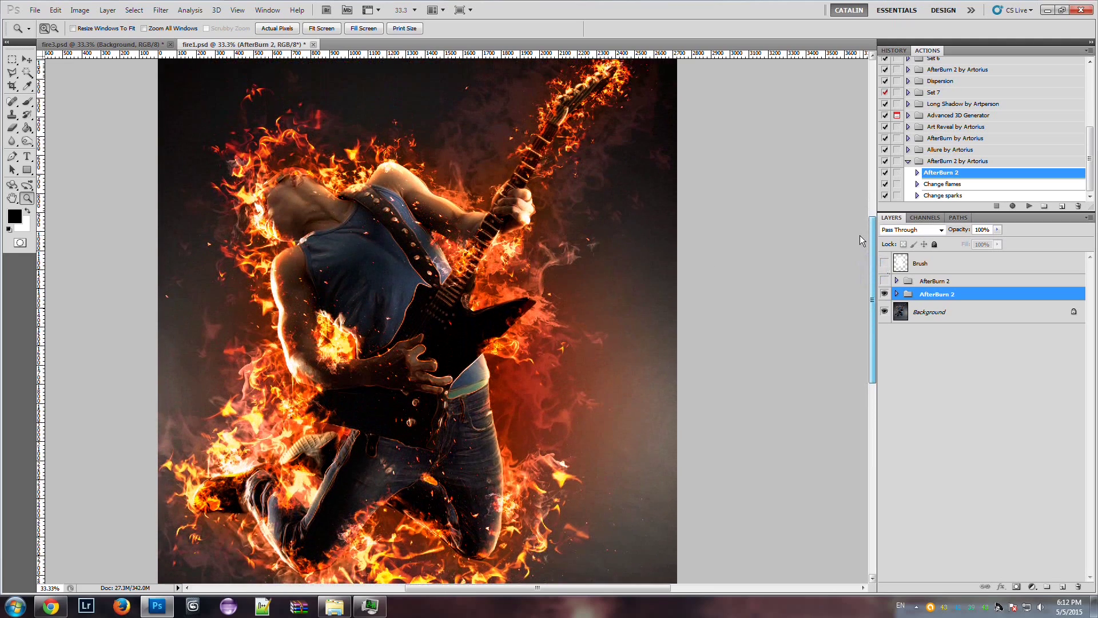
drag(866, 241, 873, 244)
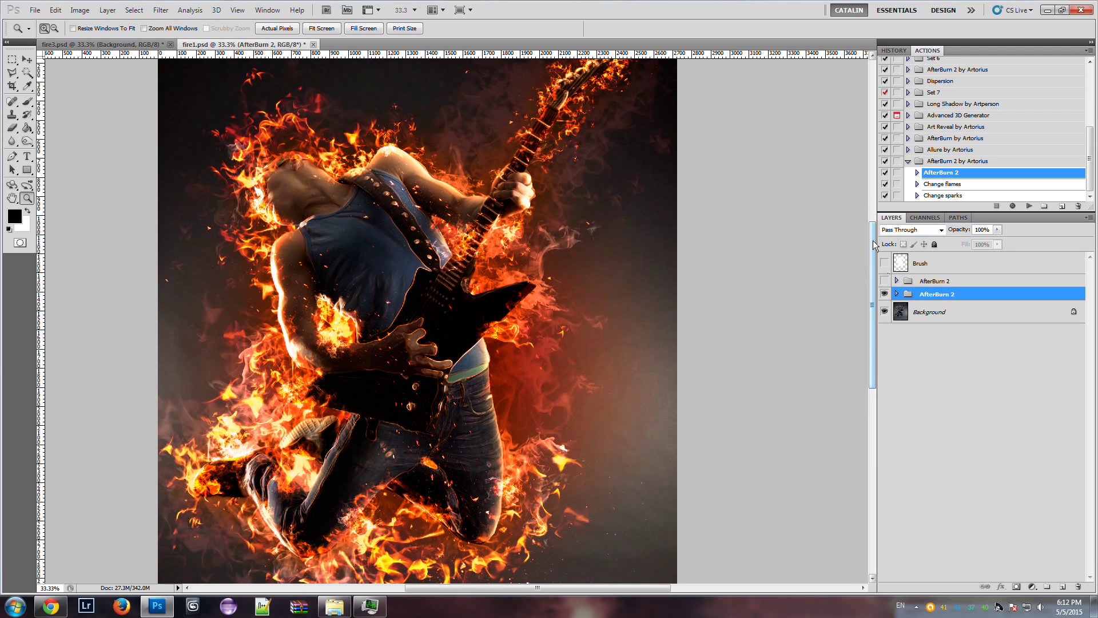